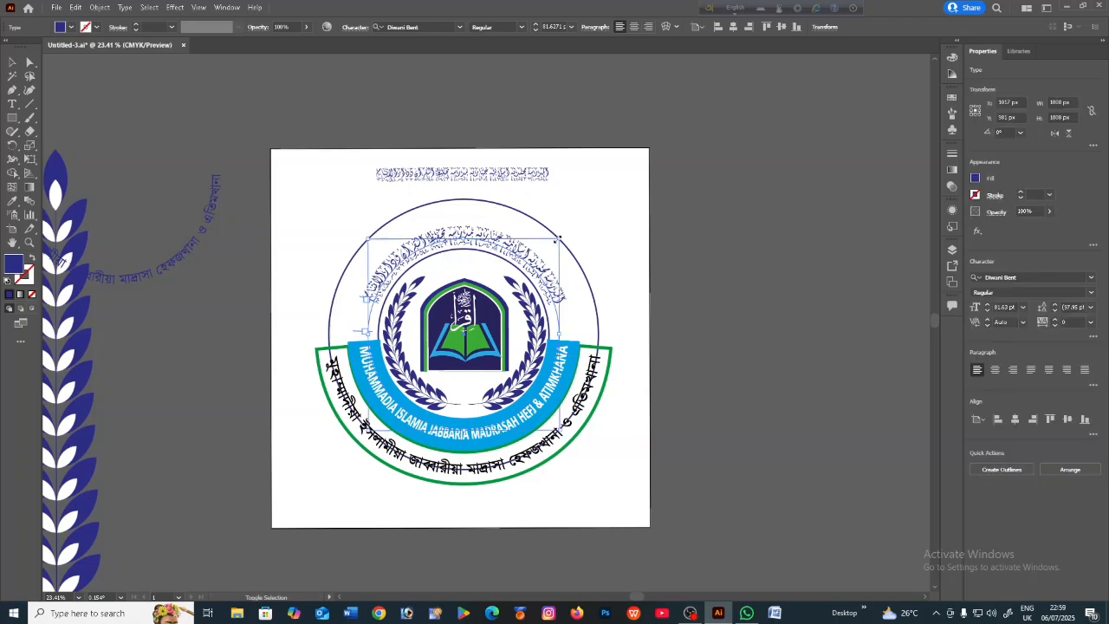
Step: Enlarge the curved Arabic text's circular path to about 1134 px, with 95 pt text shifted to sit evenly over the emblem
{"action": "left_click_drag", "start_coordinate": [559, 237], "coordinate": [572, 227]}
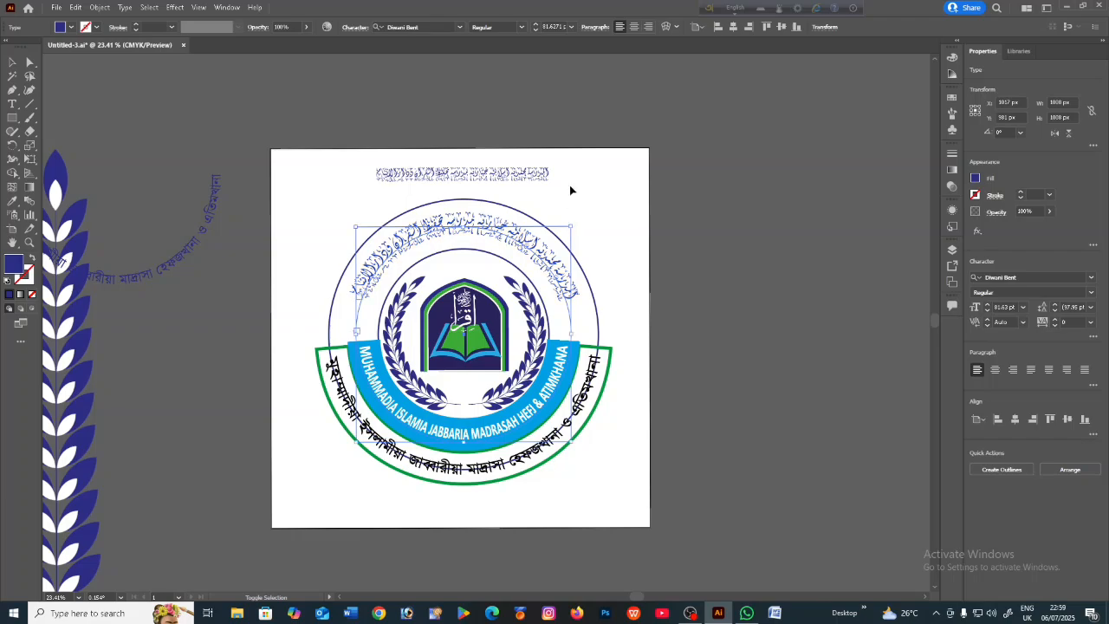
{"action": "left_click", "coordinate": [537, 27]}
{"action": "left_click", "coordinate": [537, 26]}
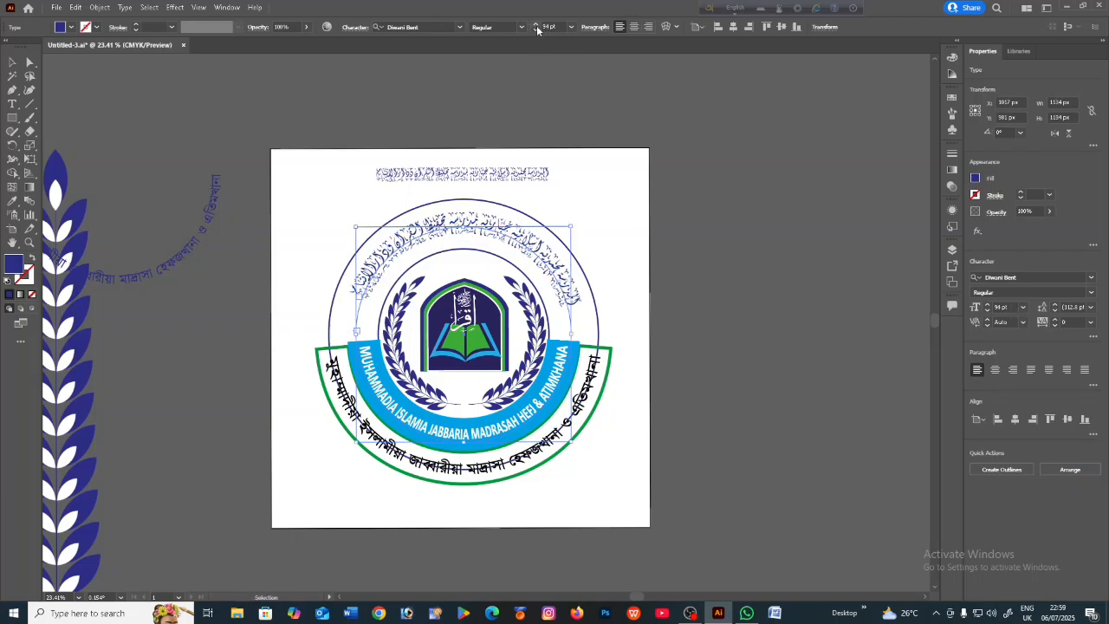
{"action": "left_click", "coordinate": [537, 27]}
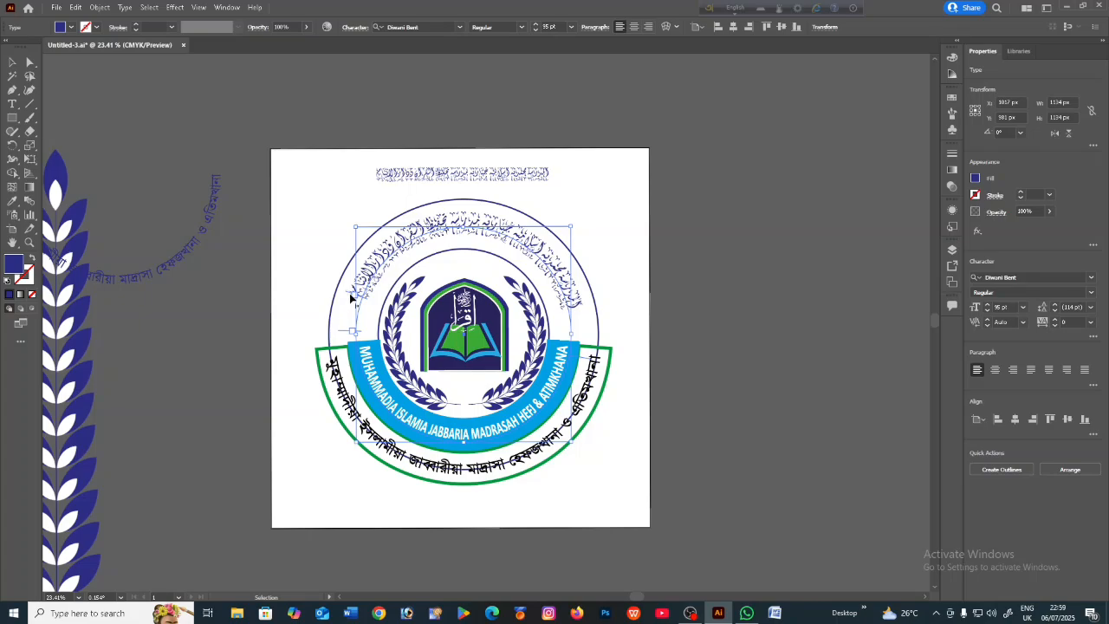
{"action": "left_click_drag", "start_coordinate": [351, 296], "coordinate": [351, 307]}
{"action": "left_click", "coordinate": [703, 307]}
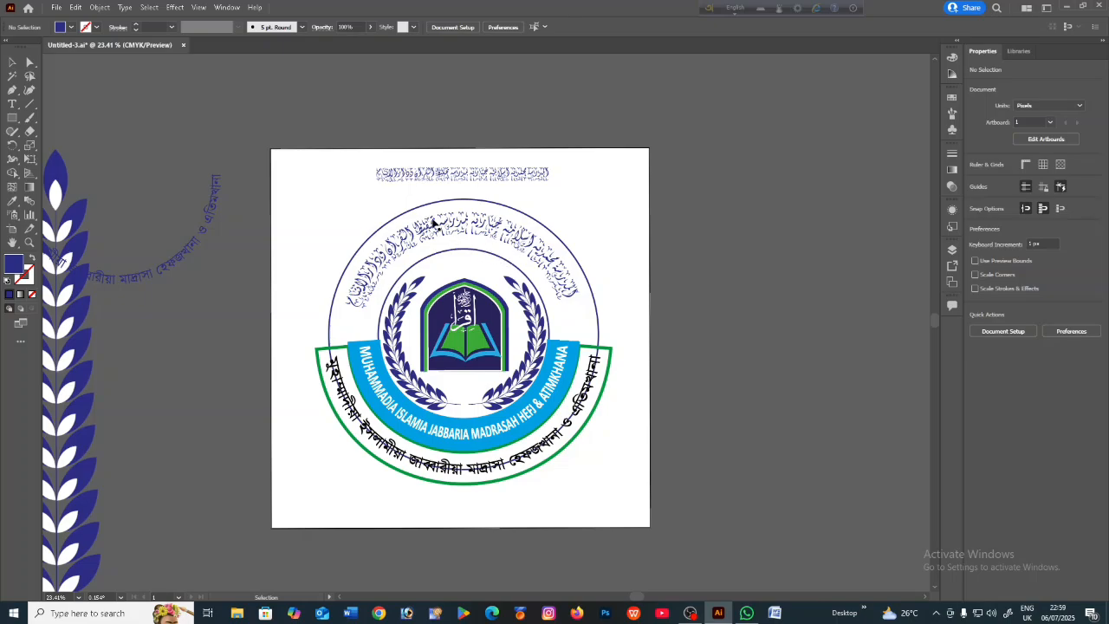
Step: Shrink the outer blue circle slightly around its centre so it fits closer to the curved Arabic text
{"action": "left_click", "coordinate": [509, 209]}
{"action": "left_click_drag", "start_coordinate": [598, 200], "coordinate": [598, 206]}
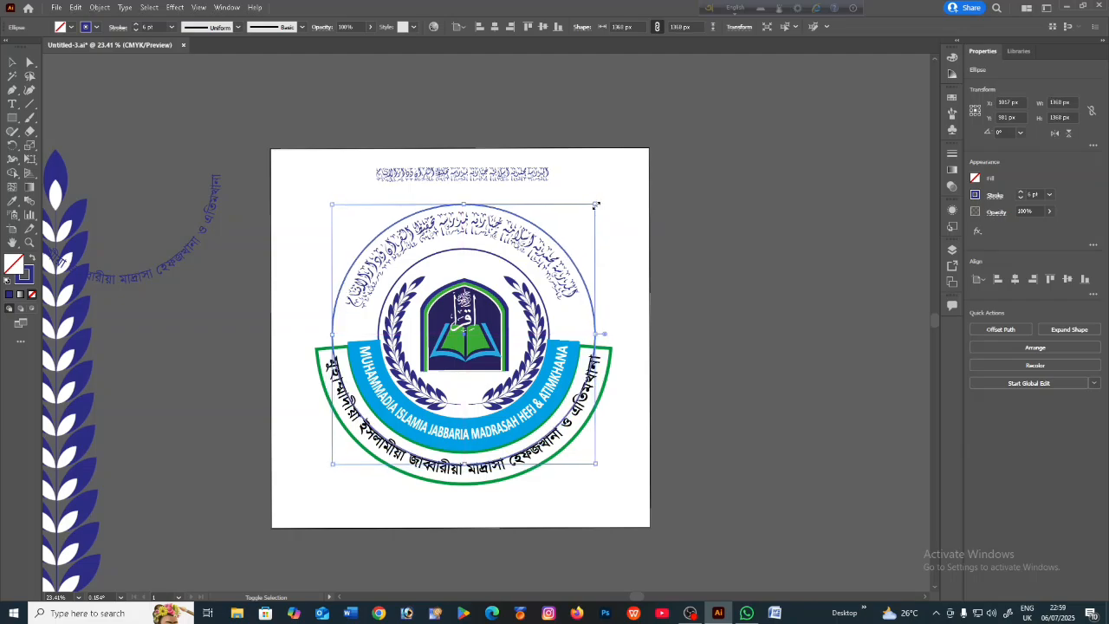
{"action": "left_click", "coordinate": [650, 263]}
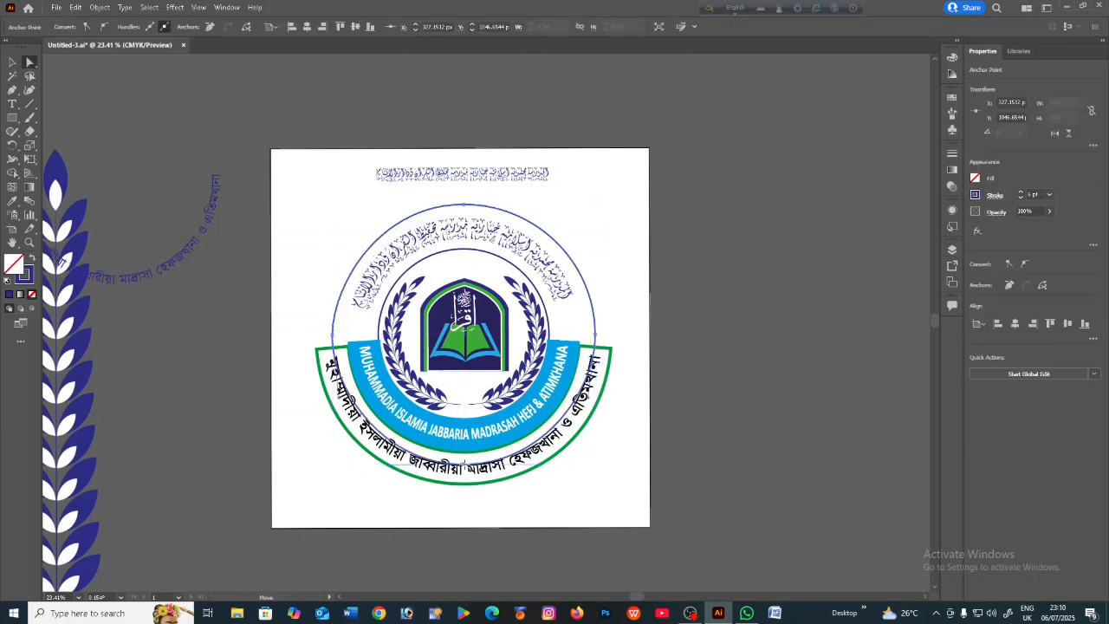
Step: Delete the lower segment of the outer blue circle behind the Bengali band, leaving an open arc above it
{"action": "left_click", "coordinate": [464, 465]}
{"action": "key", "text": "Delete"}
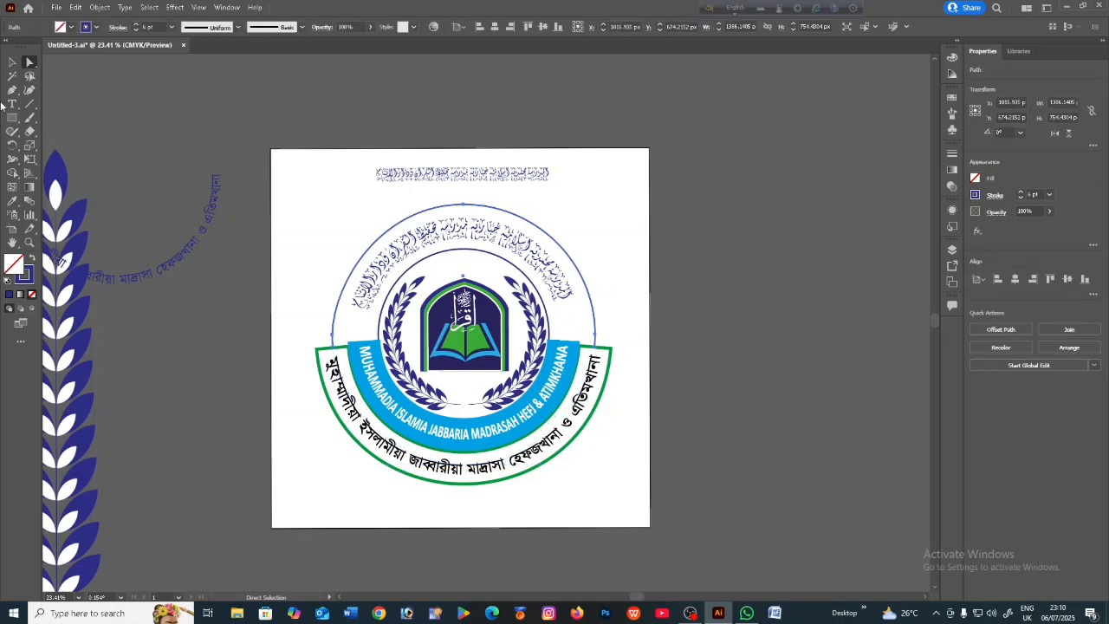
{"action": "left_click", "coordinate": [13, 61]}
{"action": "left_click", "coordinate": [760, 252]}
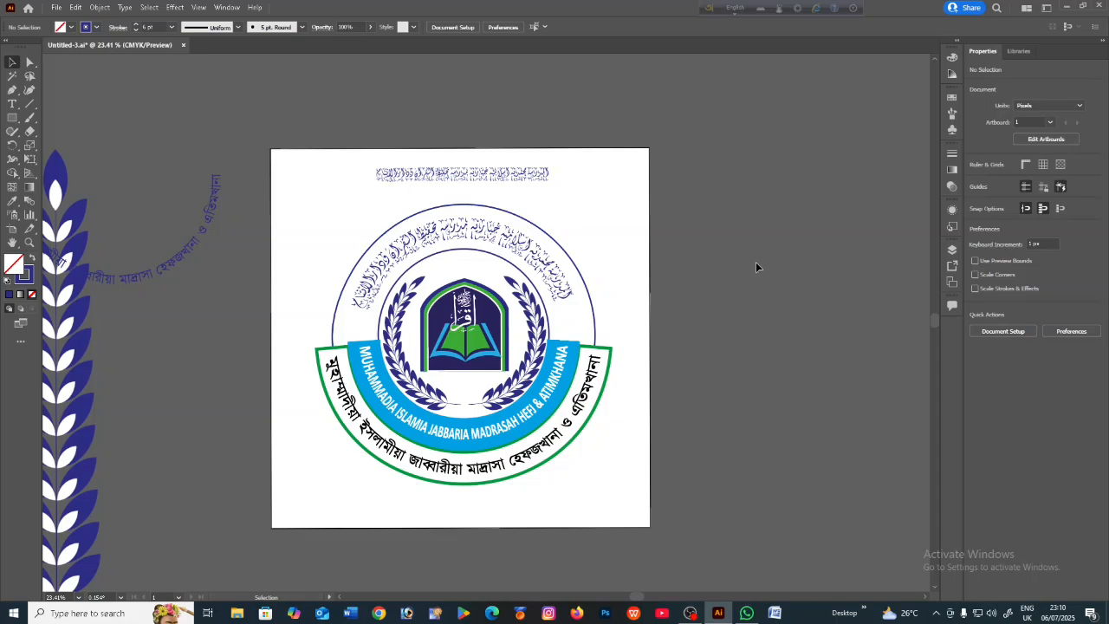
Step: Try to reshape the left end of the outer arc by moving its anchor's direction handle outward
{"action": "left_click", "coordinate": [334, 342]}
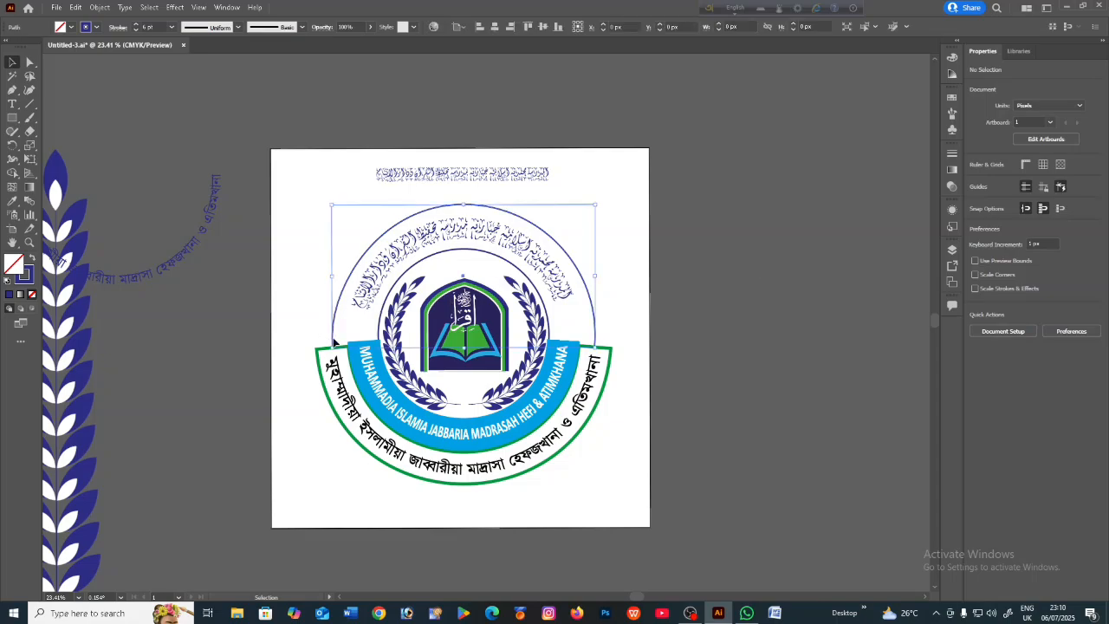
{"action": "left_click", "coordinate": [29, 62]}
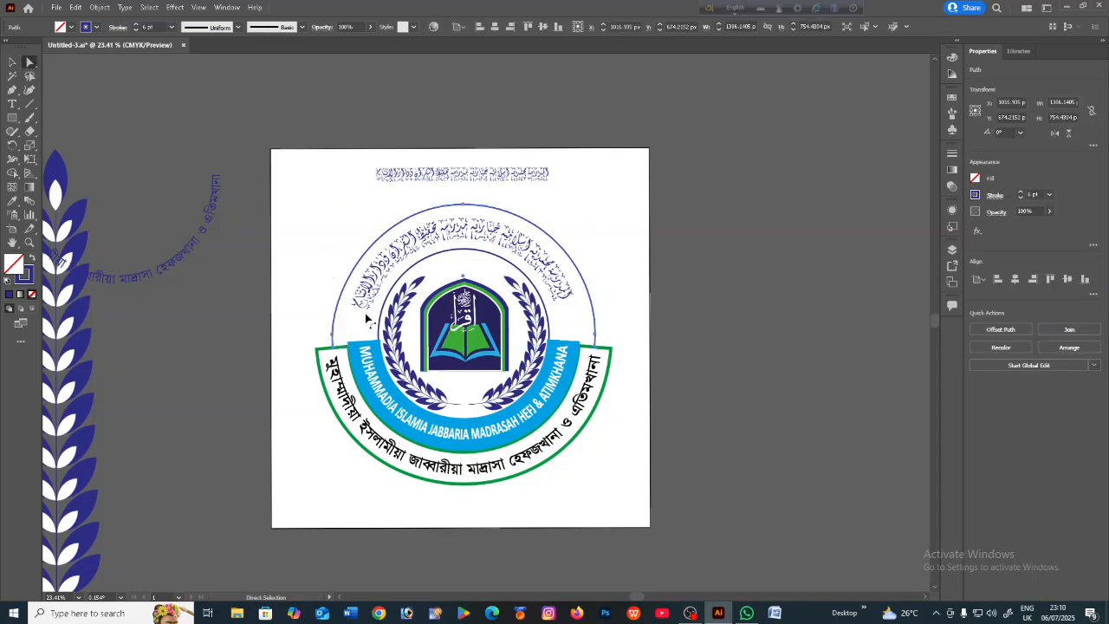
{"action": "left_click", "coordinate": [333, 340]}
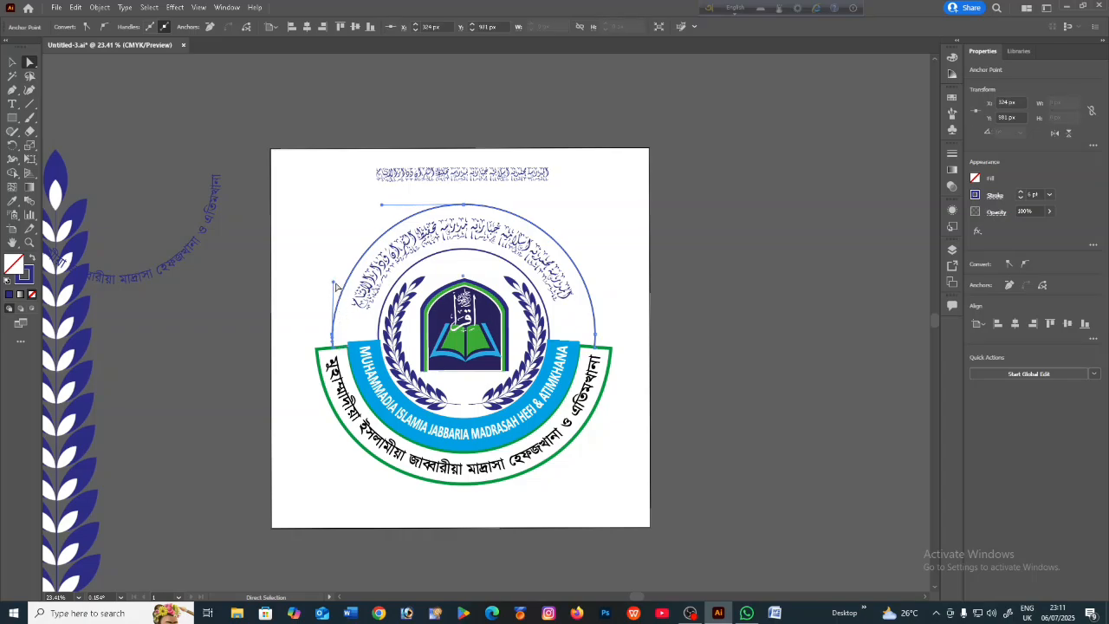
{"action": "left_click_drag", "start_coordinate": [334, 281], "coordinate": [327, 277]}
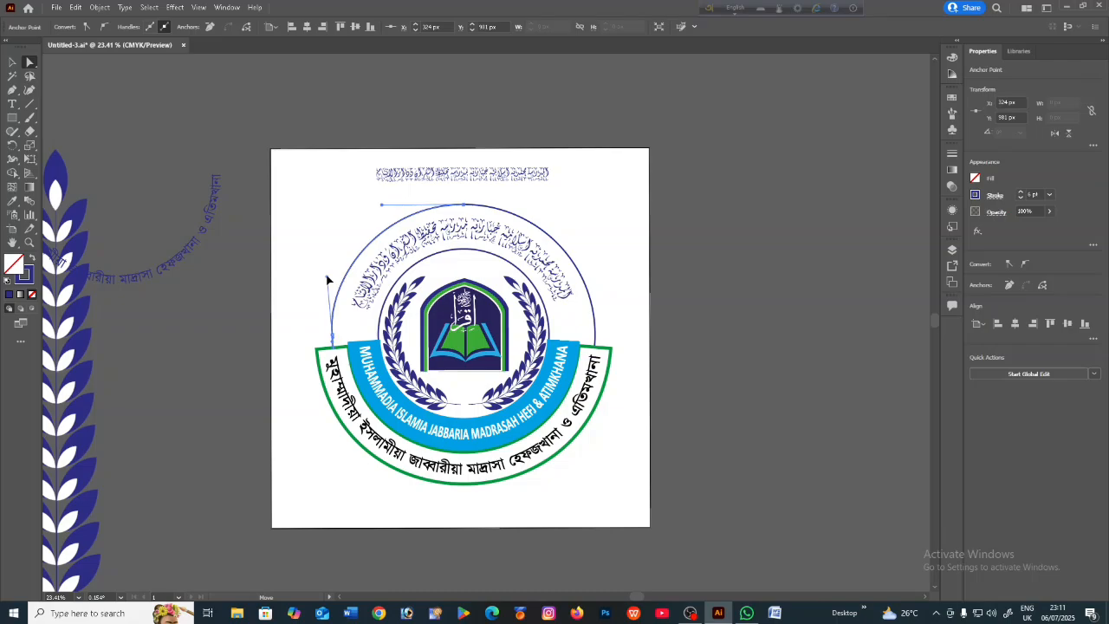
{"action": "left_click", "coordinate": [864, 387]}
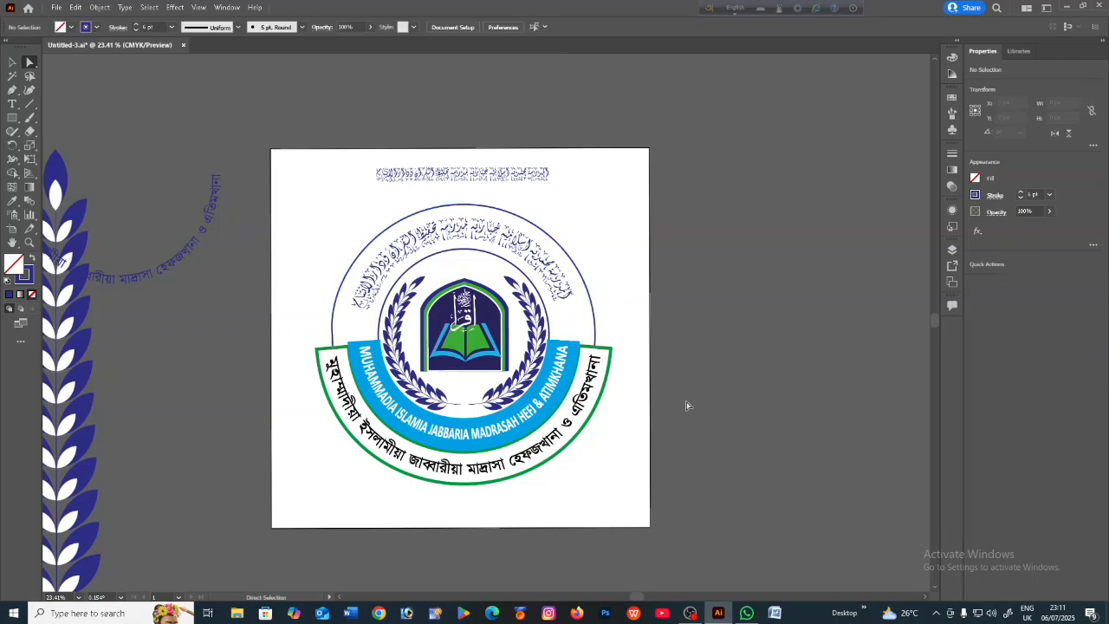
Step: Undo the direction handle change on the outer arc, keeping its lower segment removed
{"action": "key", "text": "ctrl+z"}
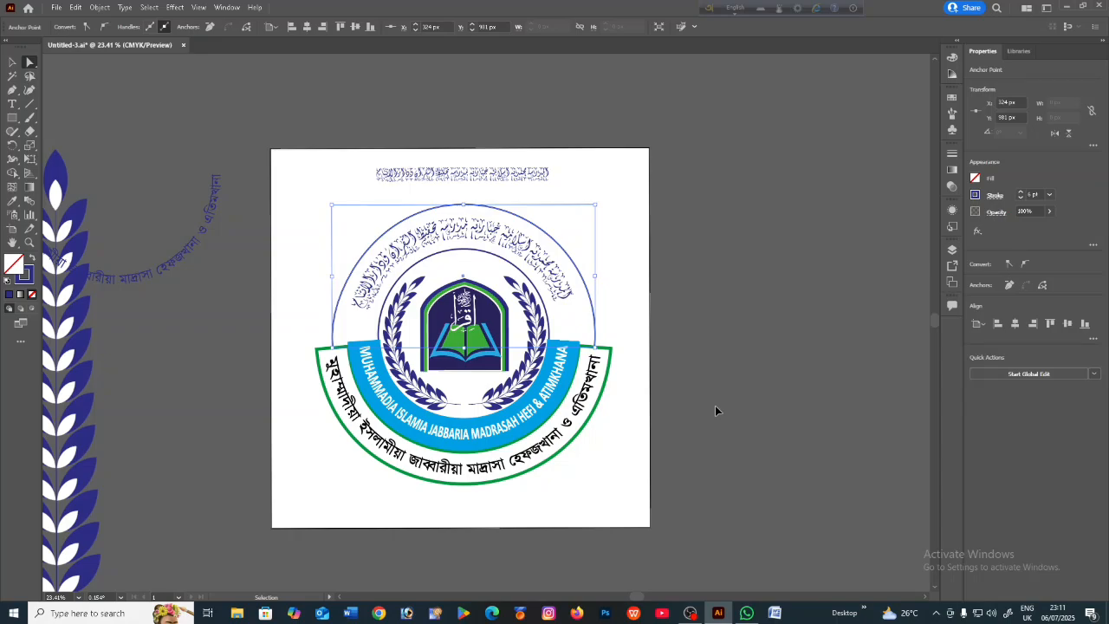
{"action": "key", "text": "ctrl+z"}
{"action": "key", "text": "ctrl+z"}
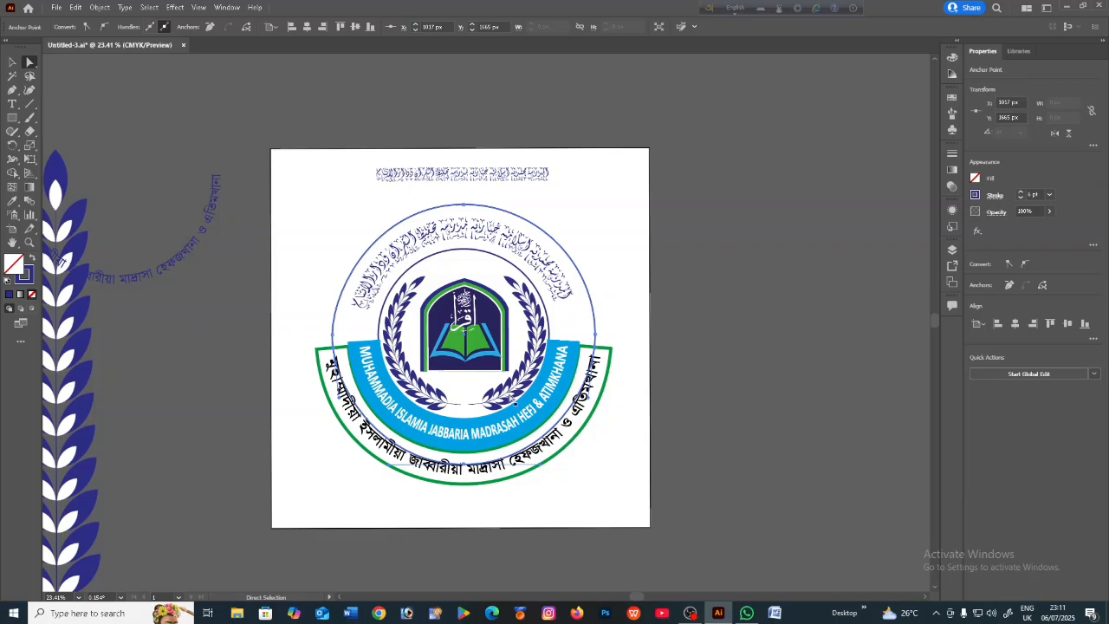
{"action": "key", "text": "ctrl+z"}
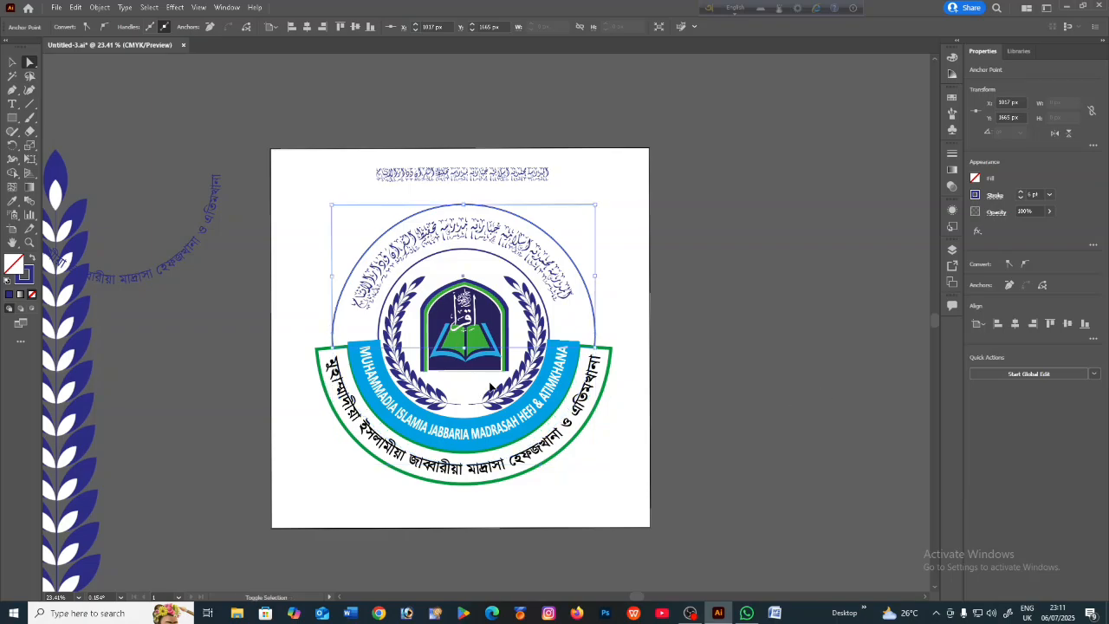
{"action": "left_click", "coordinate": [758, 352]}
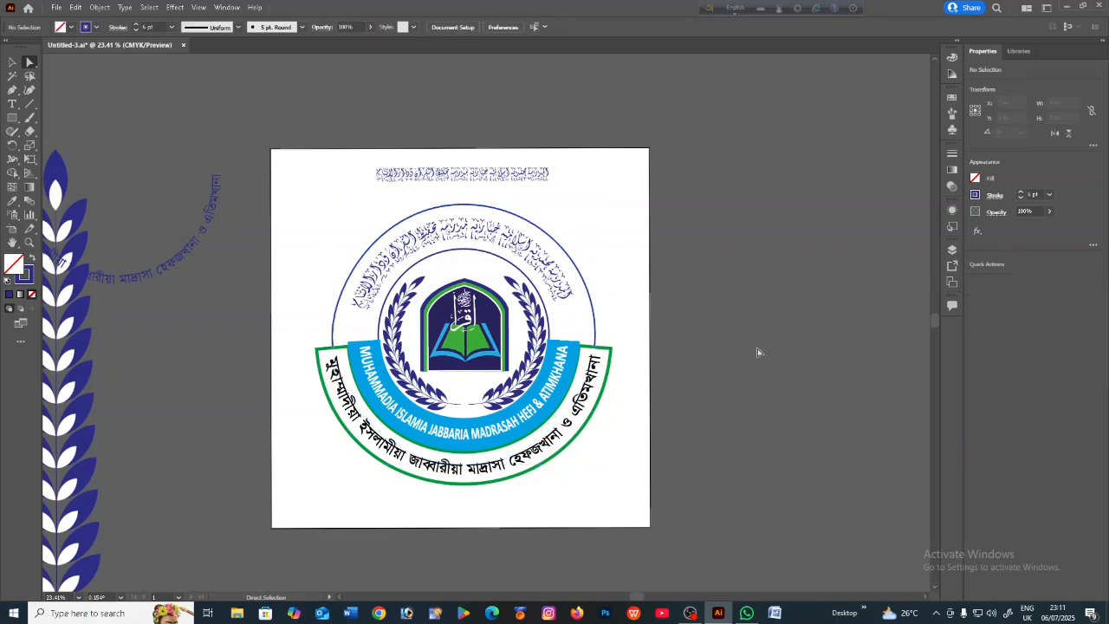
Step: Stretch the central arch and book emblem vertically to about 774 px high so its base meets the blue band
{"action": "left_click_drag", "start_coordinate": [668, 257], "coordinate": [784, 300]}
{"action": "left_click_drag", "start_coordinate": [427, 314], "coordinate": [638, 314]}
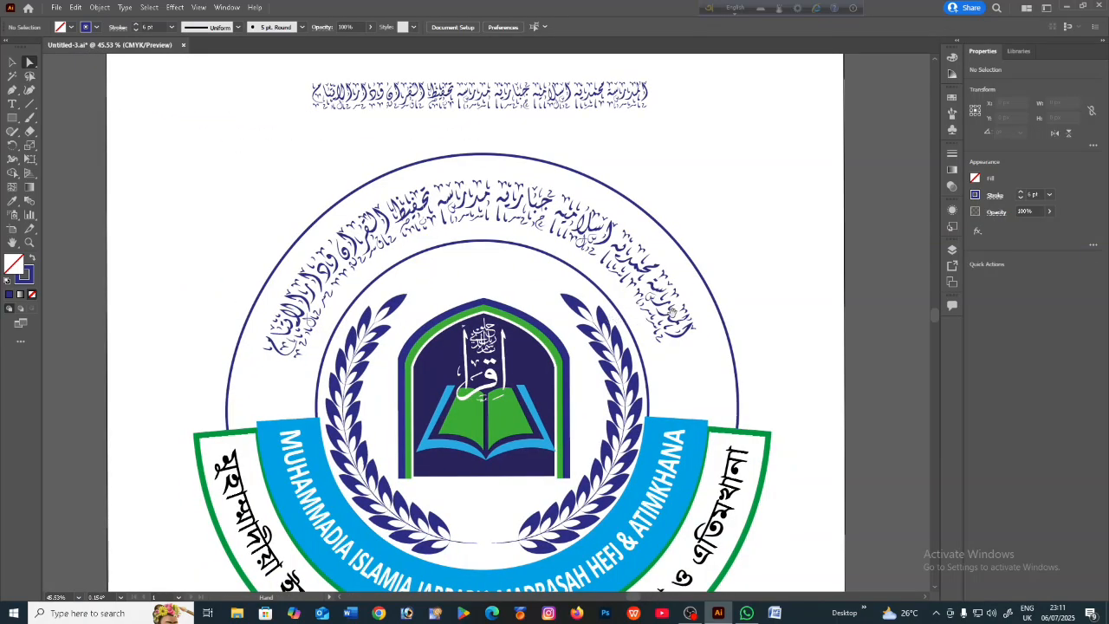
{"action": "left_click_drag", "start_coordinate": [730, 405], "coordinate": [674, 399]}
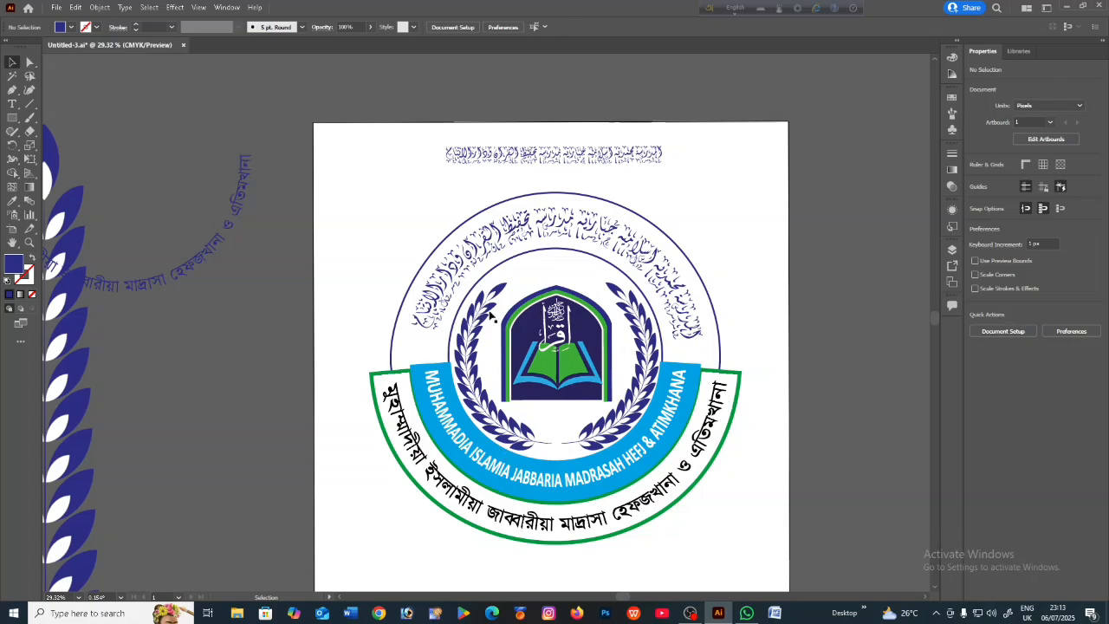
{"action": "left_click", "coordinate": [563, 340]}
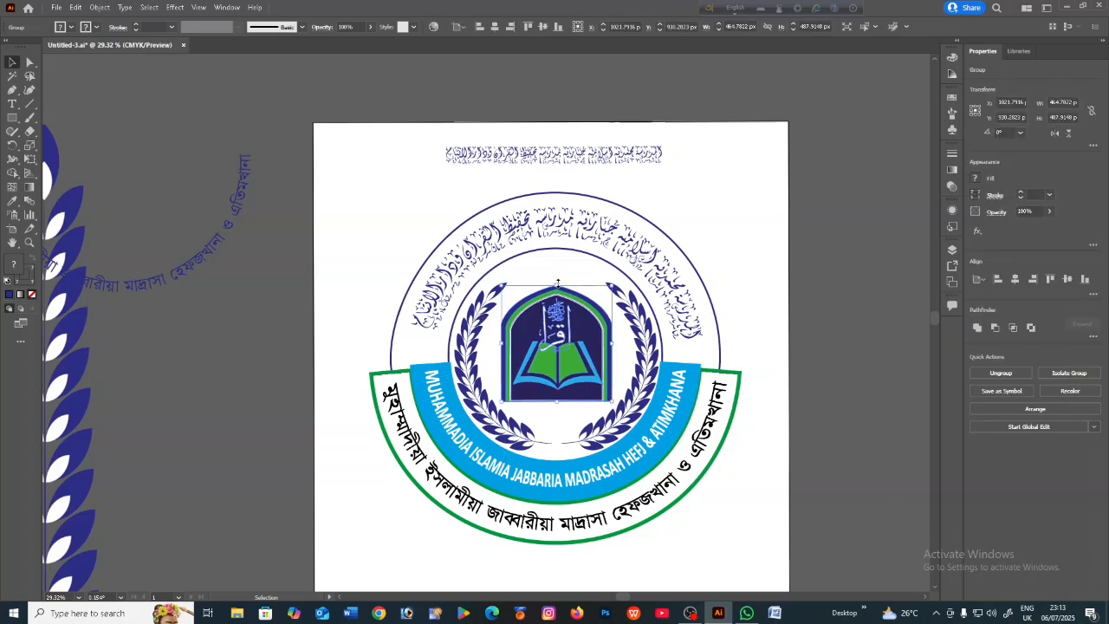
{"action": "left_click_drag", "start_coordinate": [559, 285], "coordinate": [558, 278]}
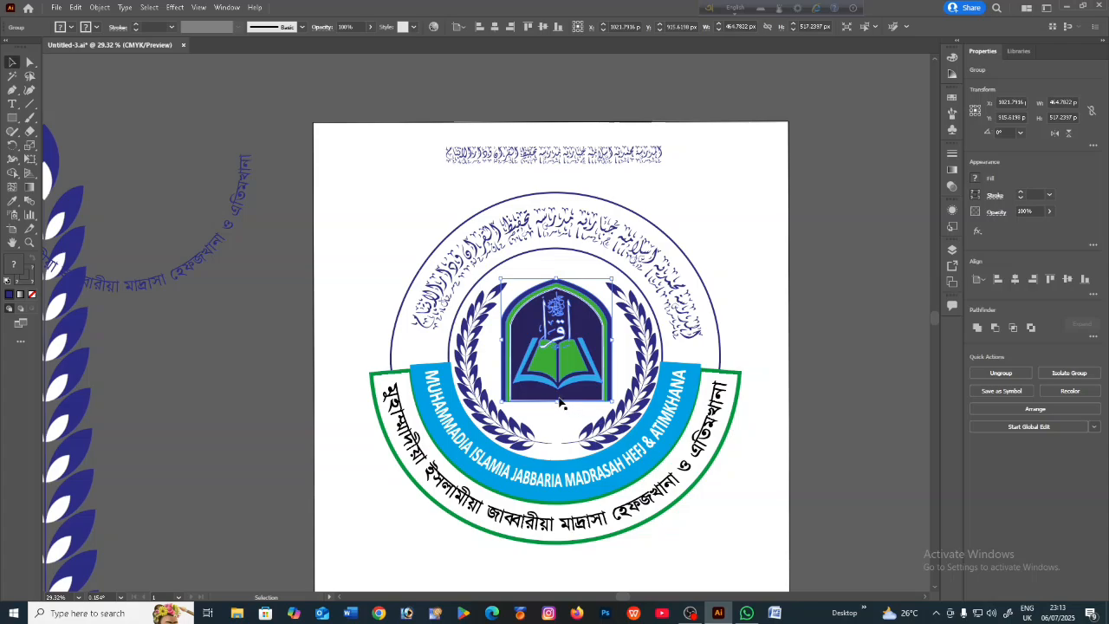
{"action": "left_click_drag", "start_coordinate": [560, 401], "coordinate": [568, 466]}
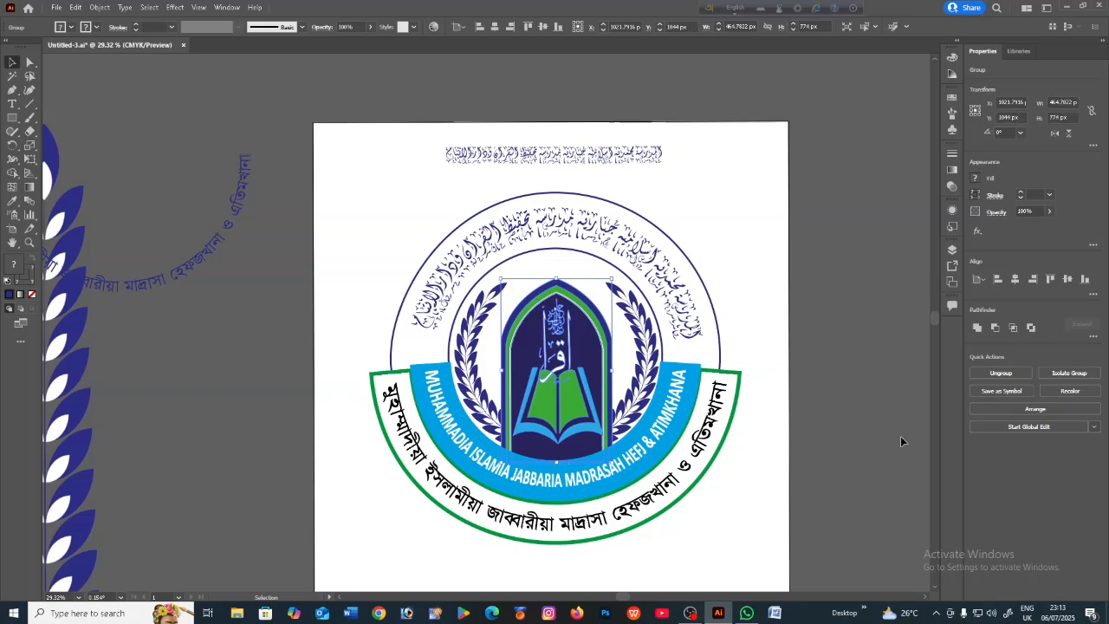
{"action": "left_click", "coordinate": [830, 423]}
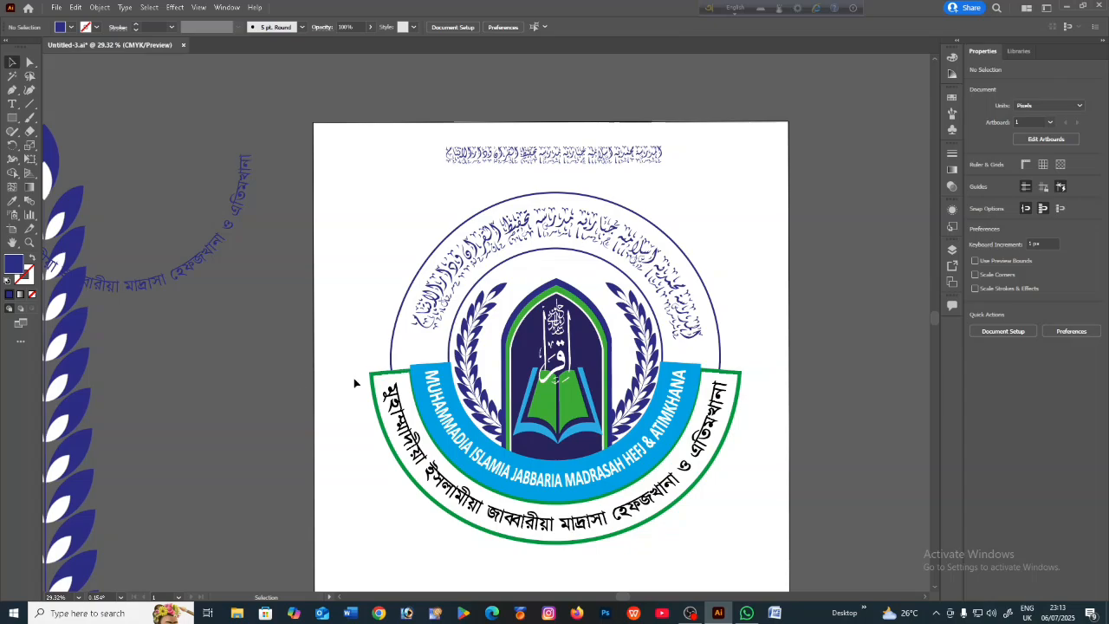
Step: Slightly reduce the height of the warped Bengali text band with the green outline
{"action": "left_click", "coordinate": [374, 385]}
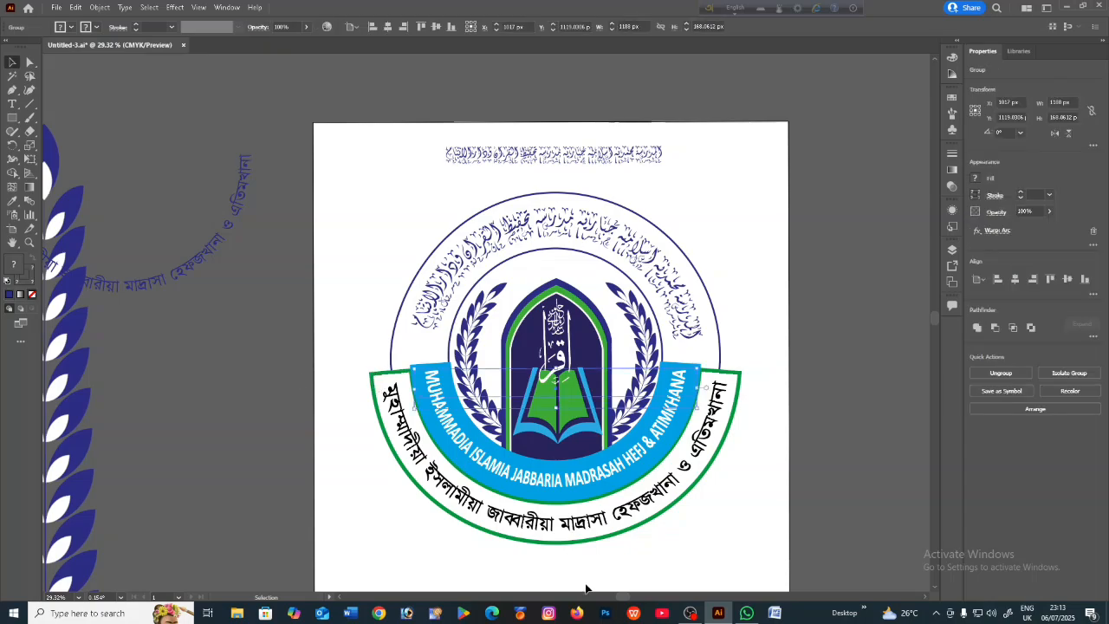
{"action": "left_click_drag", "start_coordinate": [557, 407], "coordinate": [557, 405]}
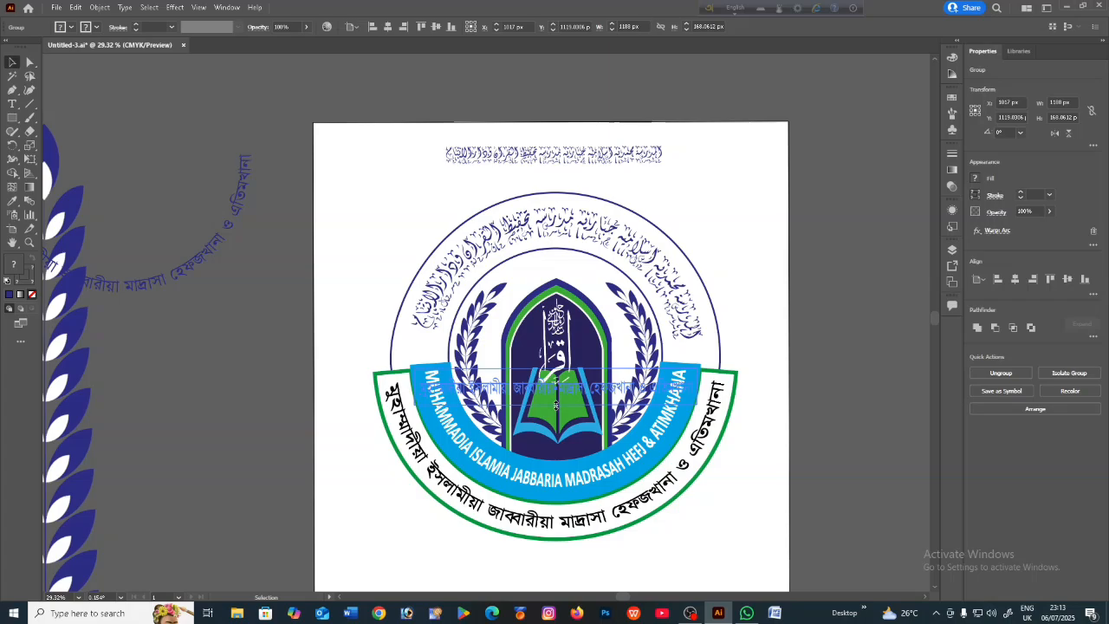
{"action": "left_click_drag", "start_coordinate": [557, 404], "coordinate": [556, 401]}
{"action": "left_click", "coordinate": [777, 460]}
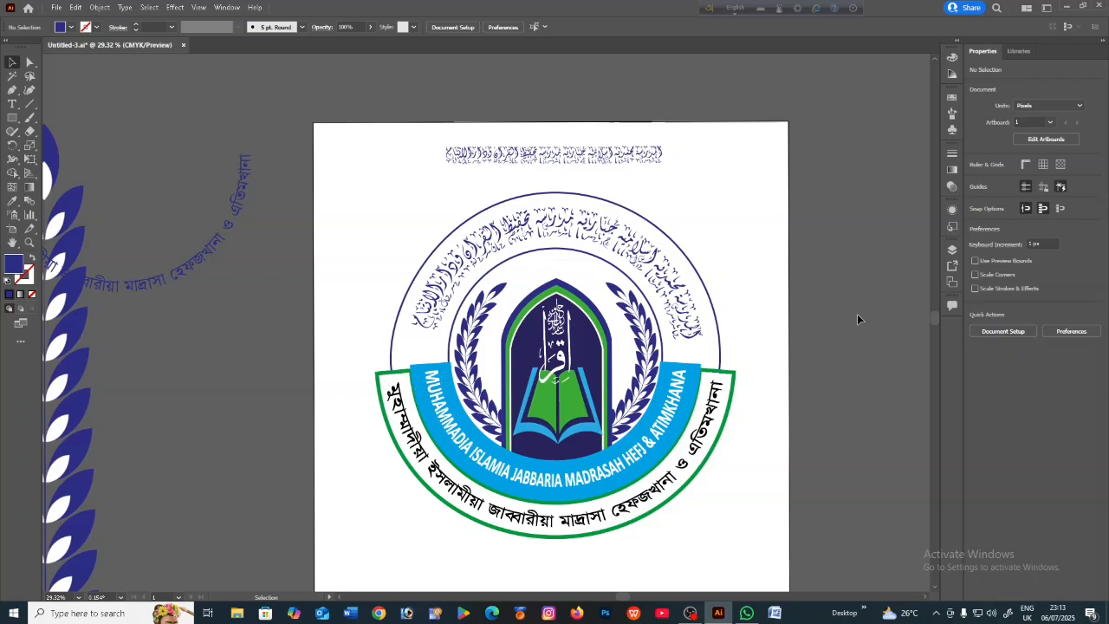
Step: Duplicate the laurel wreath in place and enlarge the copy from its centre so it surrounds the outer arc
{"action": "left_click", "coordinate": [648, 345]}
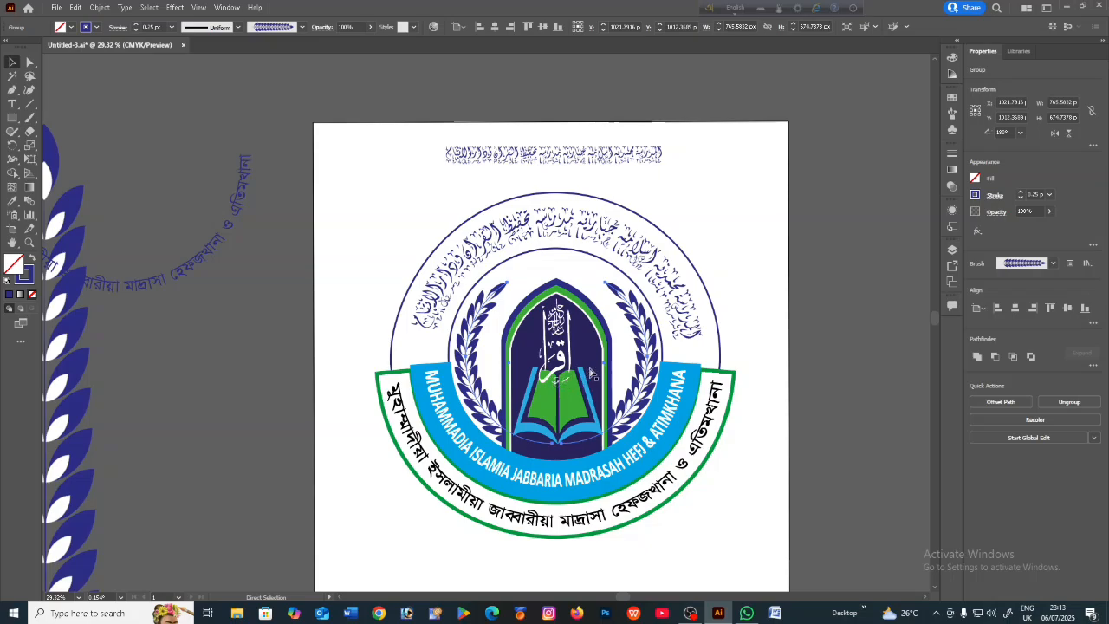
{"action": "left_click", "coordinate": [81, 9]}
{"action": "left_click", "coordinate": [94, 62]}
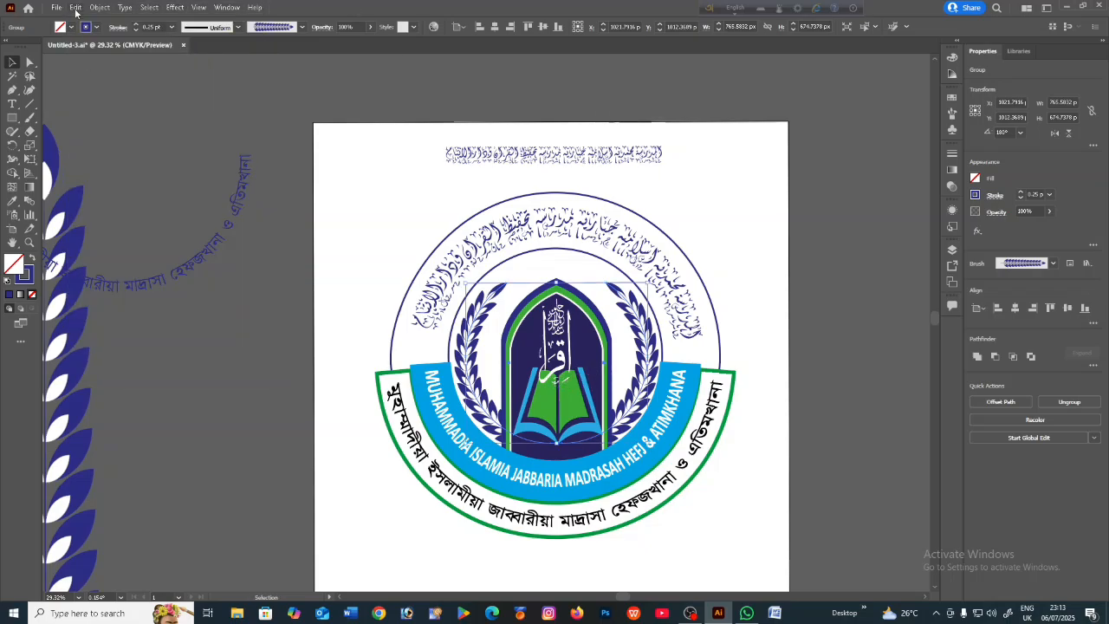
{"action": "left_click", "coordinate": [77, 7]}
{"action": "left_click", "coordinate": [96, 89]}
{"action": "left_click_drag", "start_coordinate": [648, 281], "coordinate": [760, 178]}
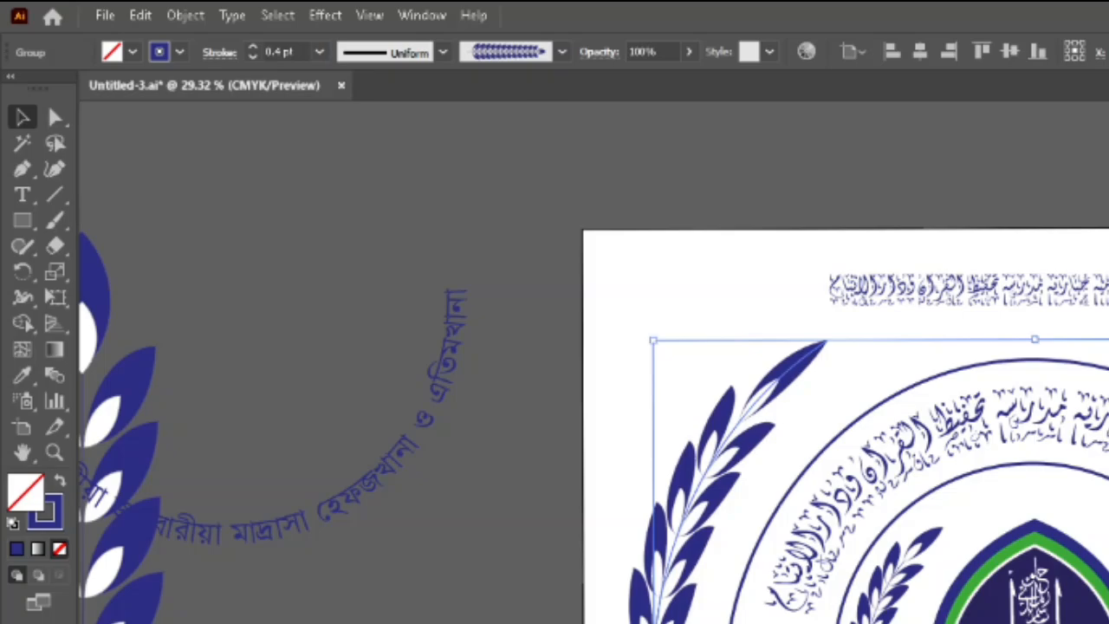
Step: Delete the spare straight line of Arabic text above the emblem
{"action": "key", "text": "ctrl+shift+a"}
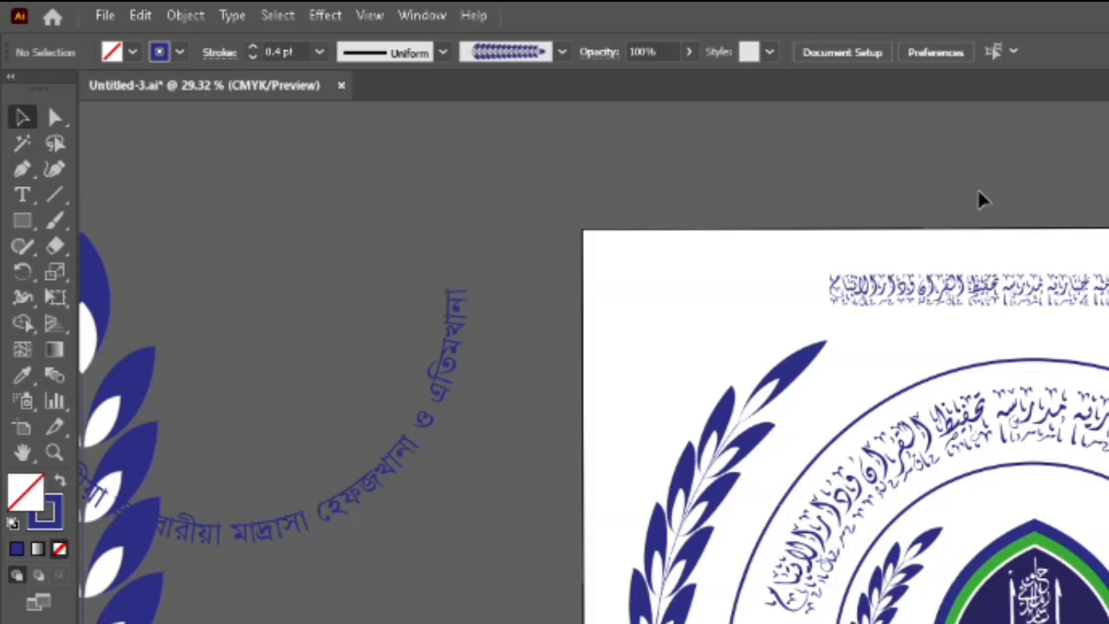
{"action": "left_click", "coordinate": [1002, 296]}
{"action": "key", "text": "Delete"}
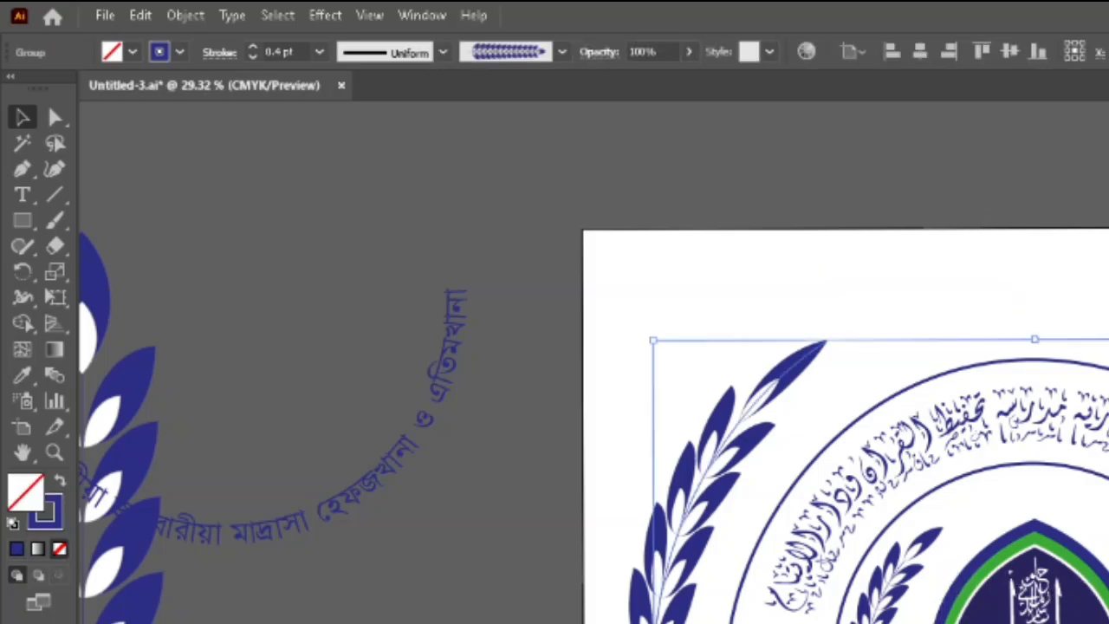
Step: Expand the appearance of the enlarged laurel wreath into editable shapes
{"action": "left_click", "coordinate": [140, 15]}
{"action": "mouse_move", "coordinate": [201, 13]}
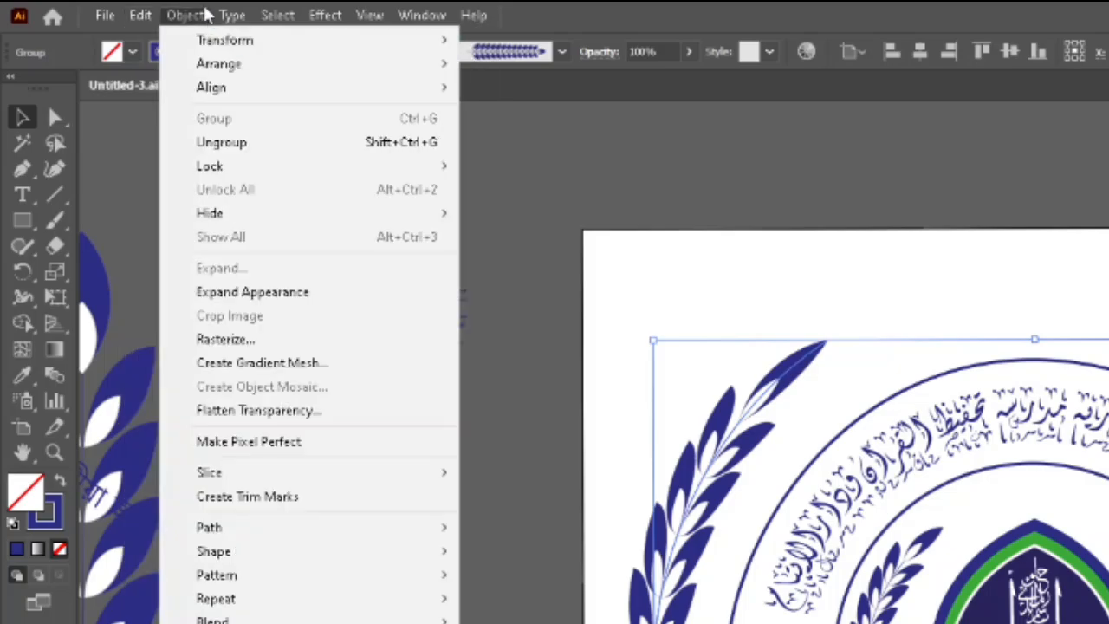
{"action": "left_click", "coordinate": [283, 299]}
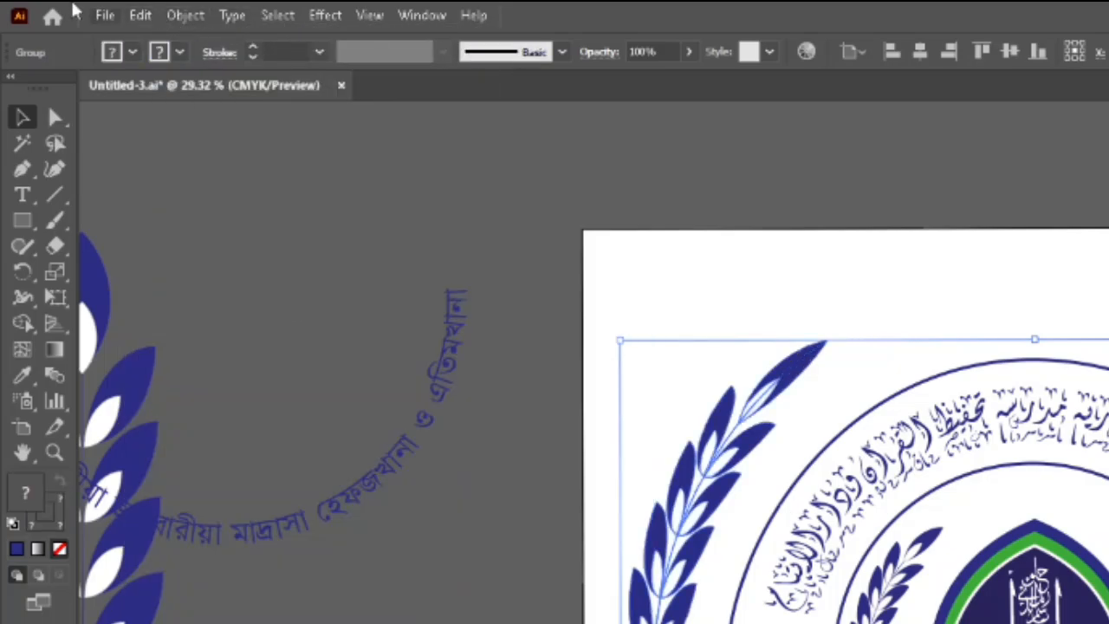
Step: Select the outer laurel wreath's navy leaves by matching fill with the Magic Wand and recolour them green
{"action": "left_click", "coordinate": [24, 144]}
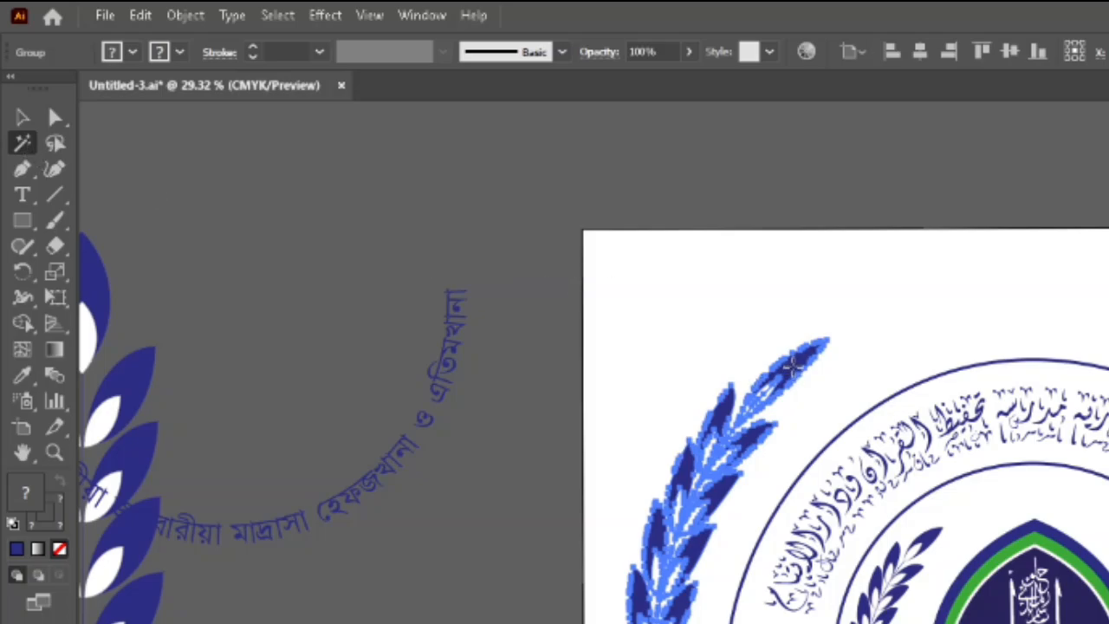
{"action": "left_click", "coordinate": [794, 367]}
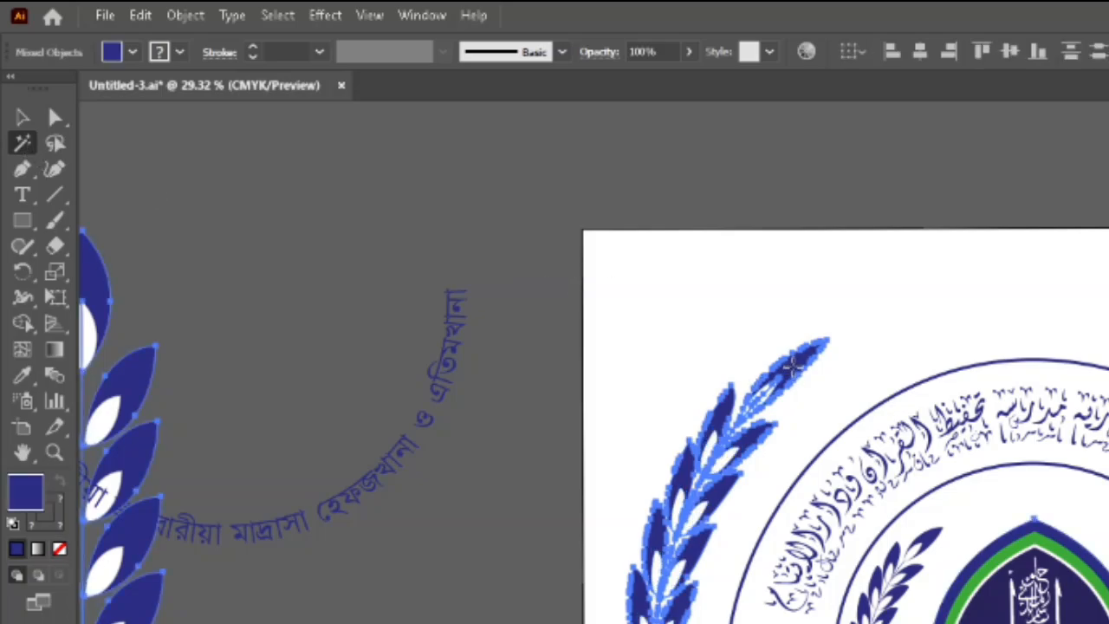
{"action": "left_click", "coordinate": [132, 52]}
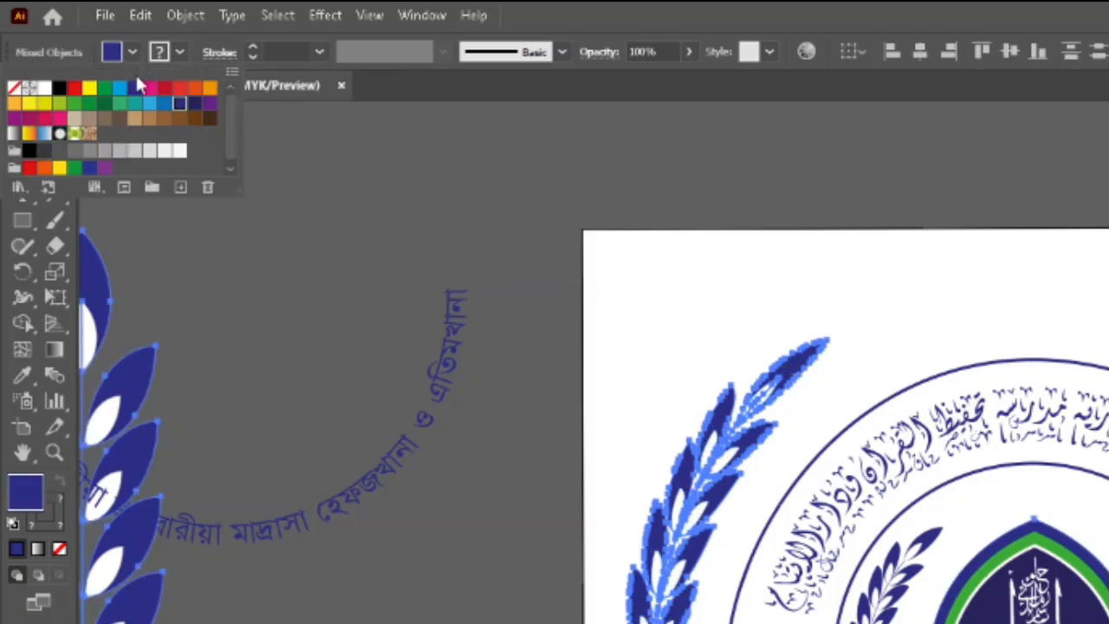
{"action": "left_click", "coordinate": [90, 104]}
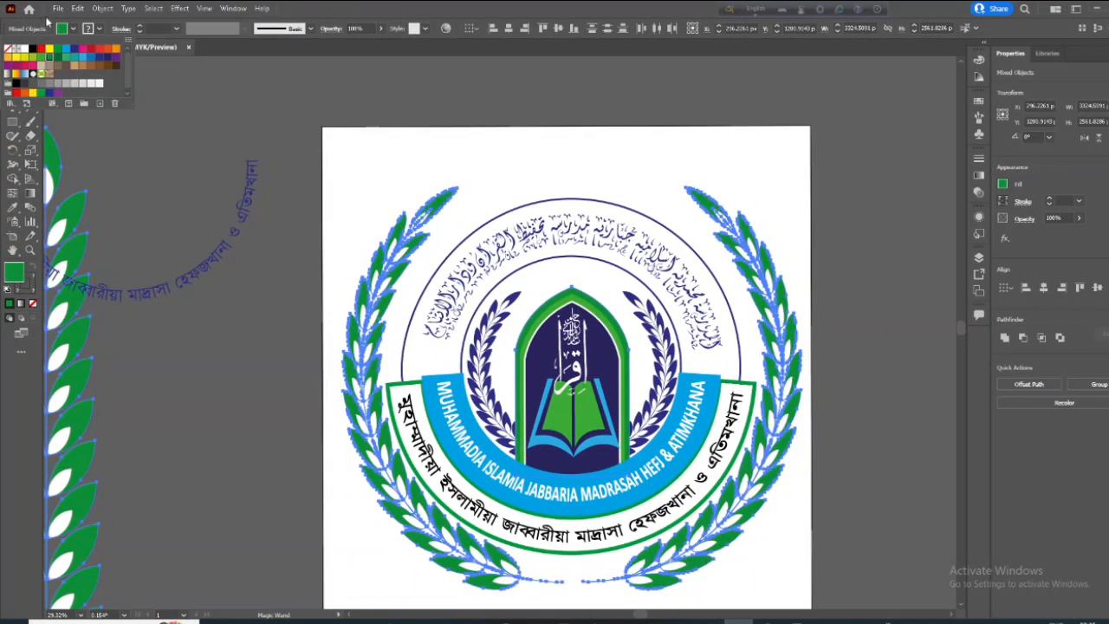
{"action": "left_click", "coordinate": [134, 179]}
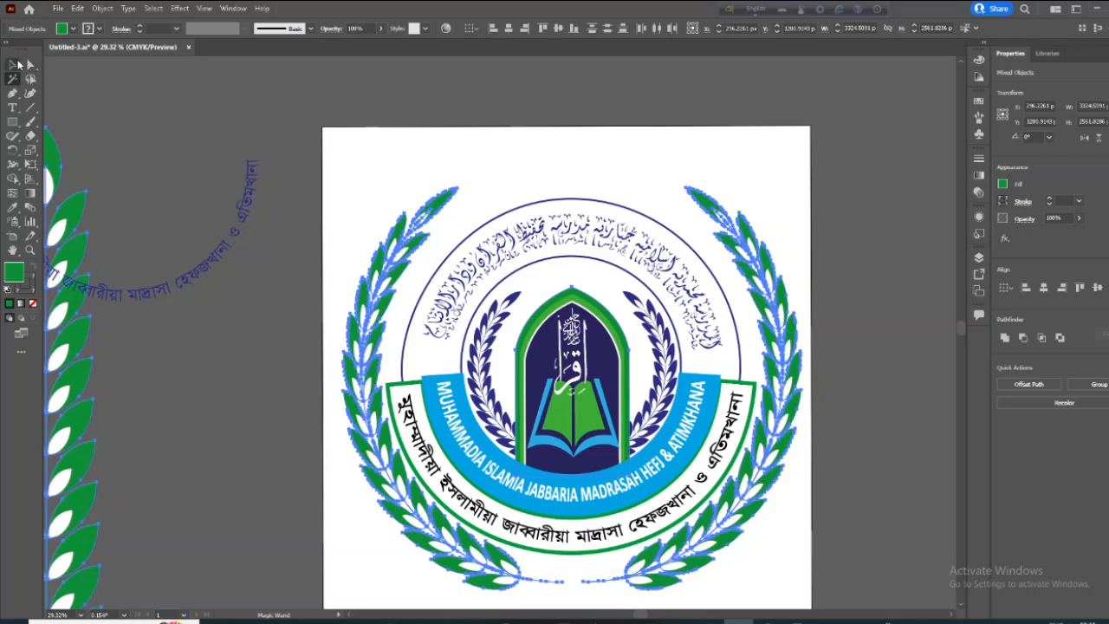
{"action": "left_click", "coordinate": [14, 65]}
{"action": "left_click", "coordinate": [198, 152]}
{"action": "left_click", "coordinate": [767, 441]}
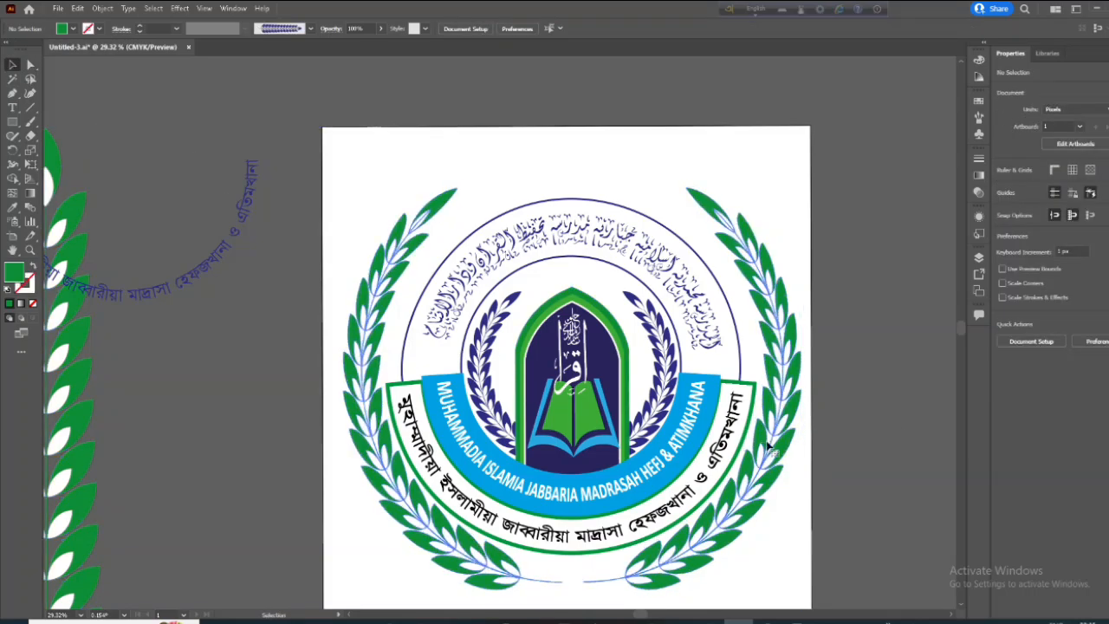
{"action": "left_click", "coordinate": [921, 476]}
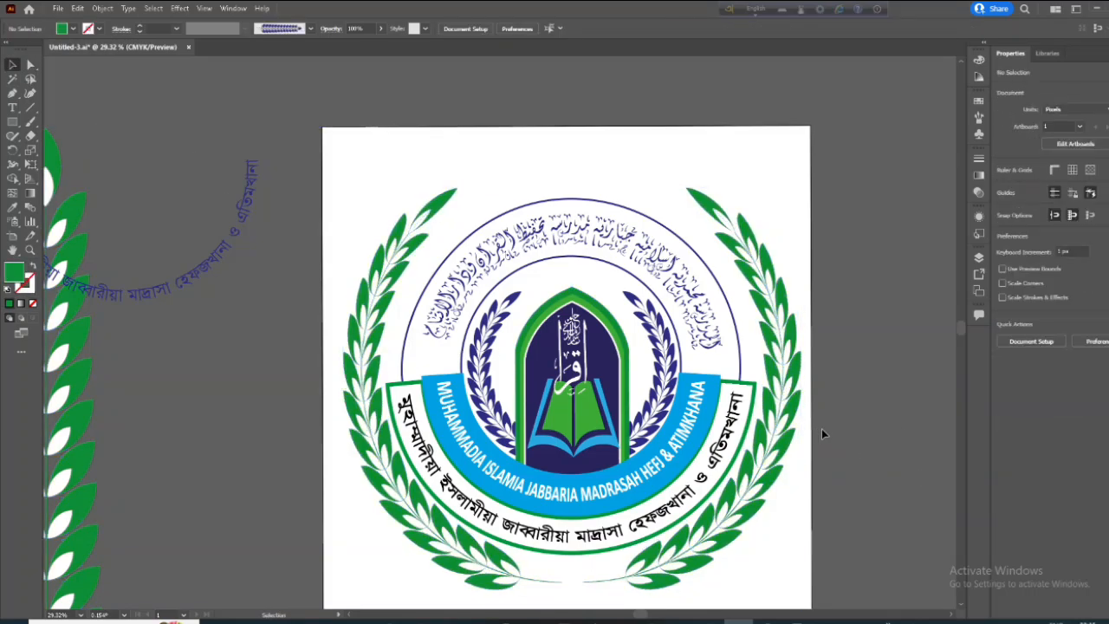
{"action": "left_click", "coordinate": [749, 452]}
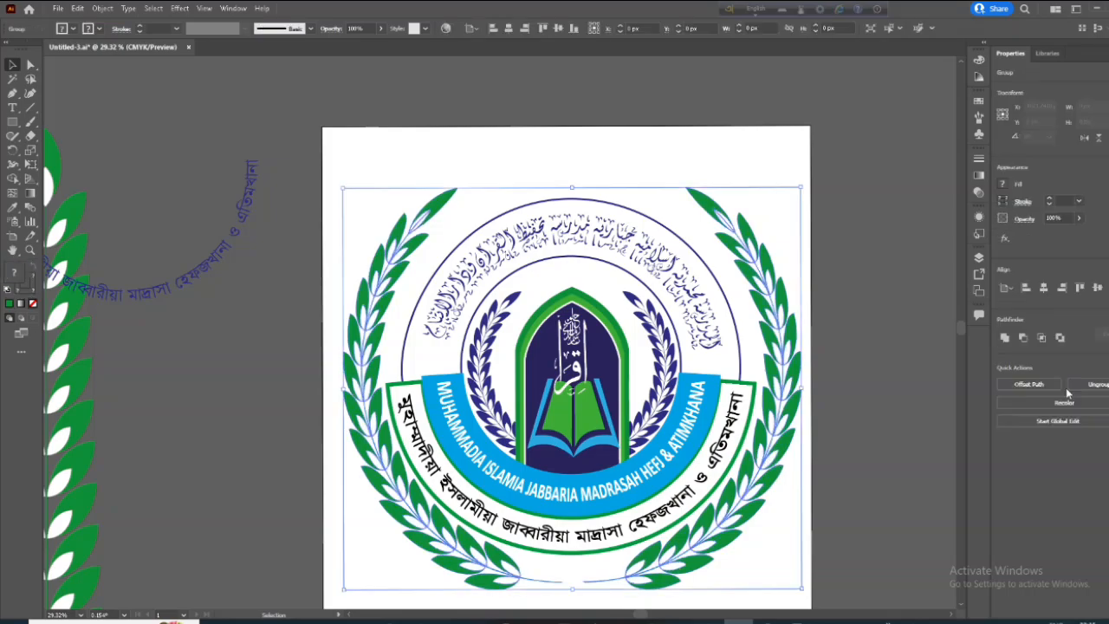
{"action": "left_click", "coordinate": [891, 437]}
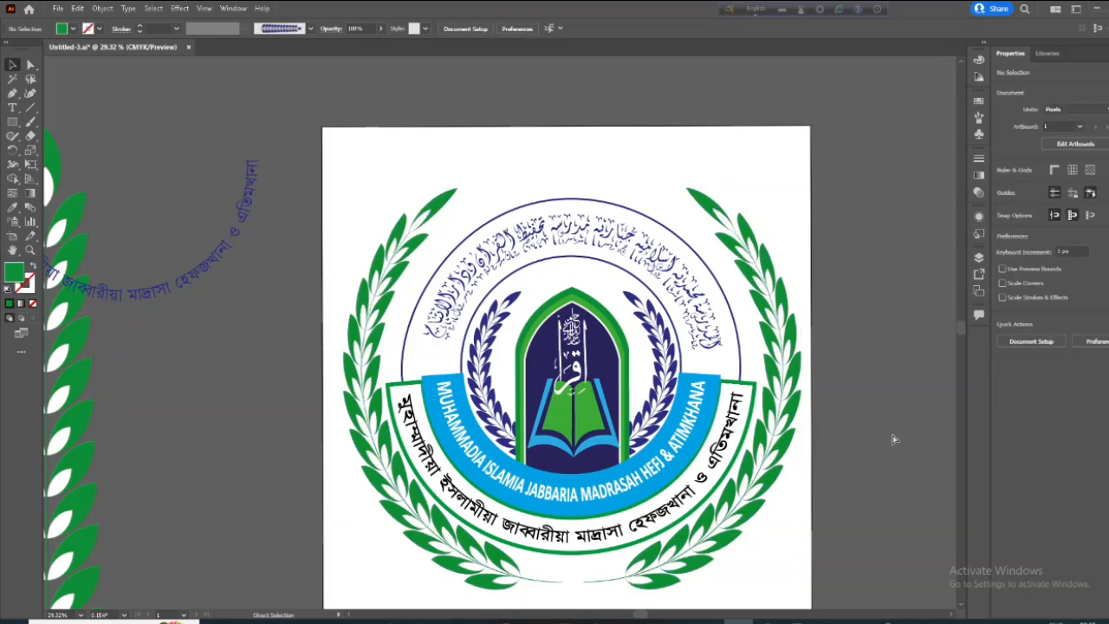
{"action": "key", "text": "ctrl+space"}
{"action": "left_click_drag", "start_coordinate": [890, 432], "coordinate": [819, 444]}
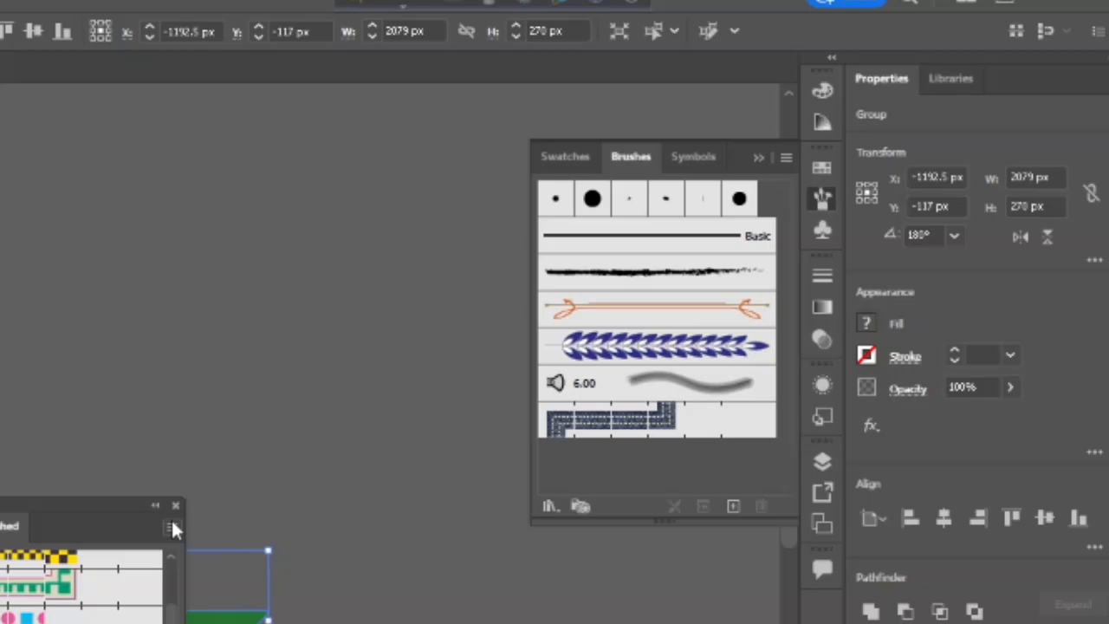
Step: Open the Decorative Banners and Seals brush library
{"action": "left_click", "coordinate": [171, 527]}
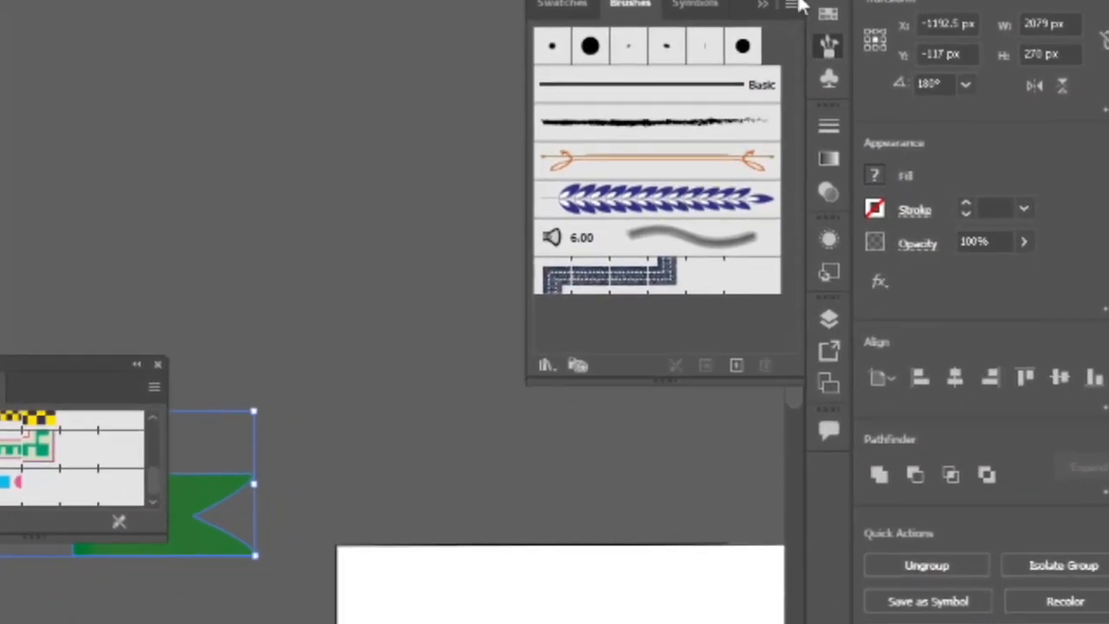
{"action": "left_click", "coordinate": [802, 27]}
{"action": "mouse_move", "coordinate": [891, 428]}
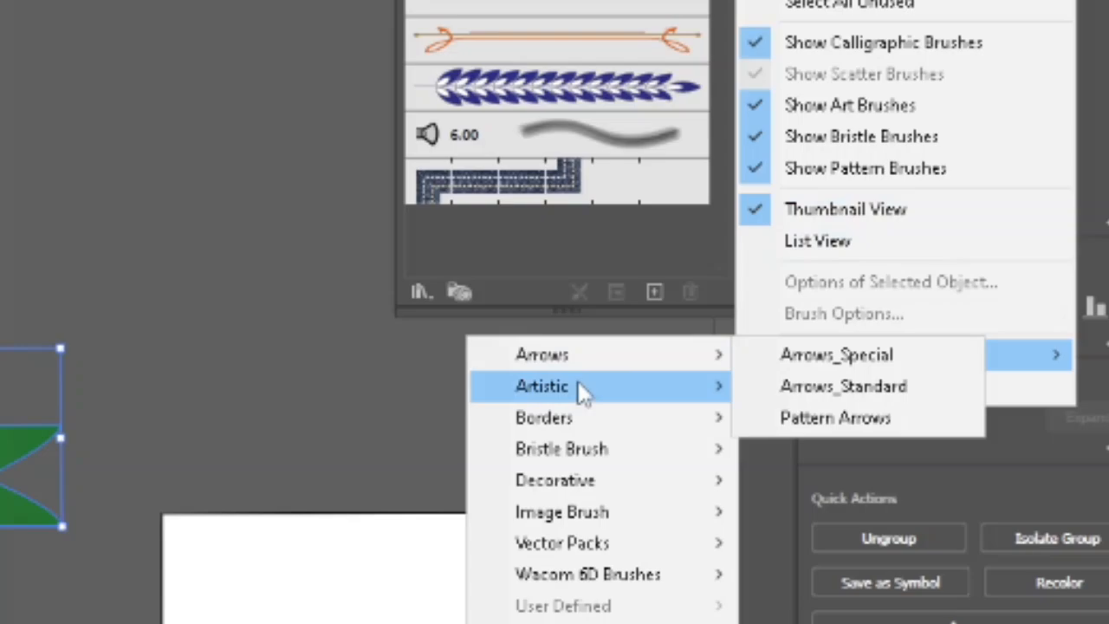
{"action": "mouse_move", "coordinate": [579, 386]}
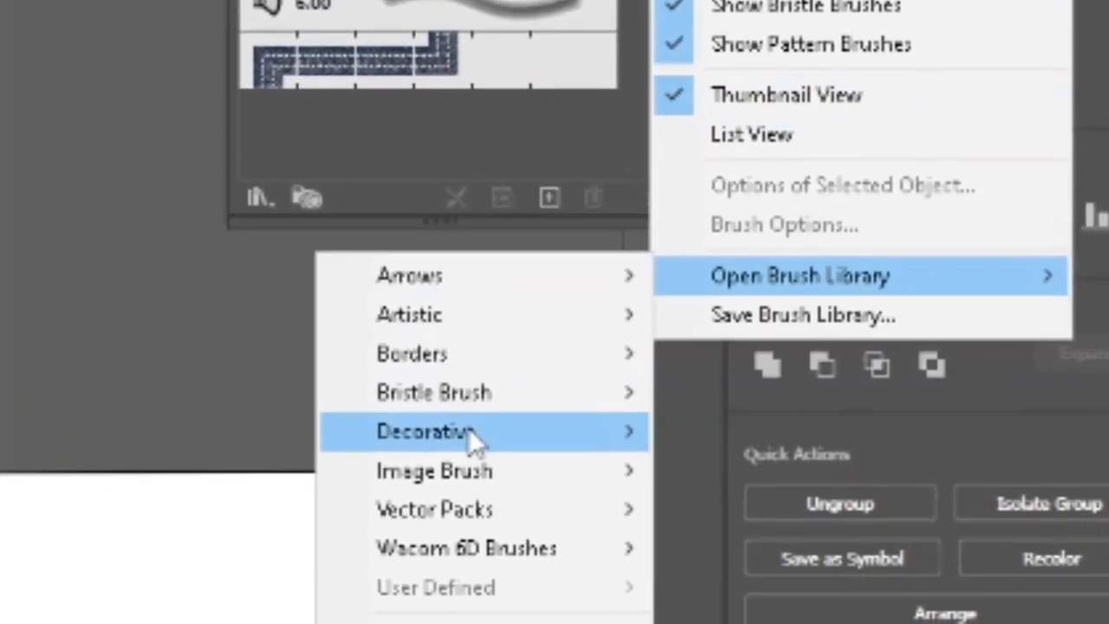
{"action": "mouse_move", "coordinate": [481, 441]}
{"action": "left_click", "coordinate": [779, 439]}
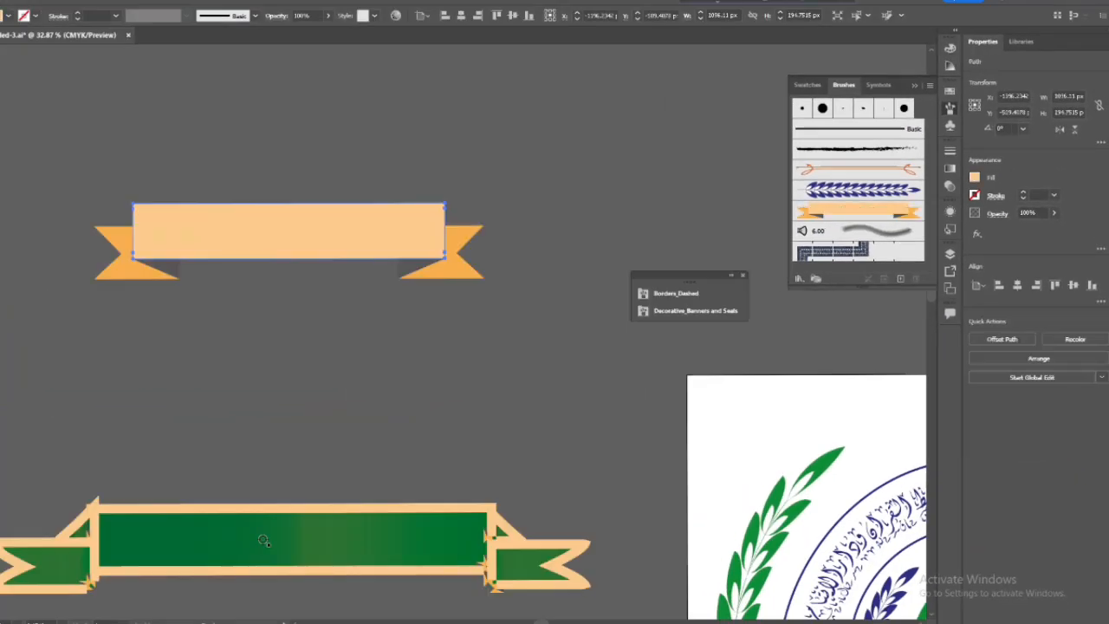
Step: Copy the green gradient of the lower banner onto the centre panel of the orange ribbon banner
{"action": "key", "text": "ctrl+f"}
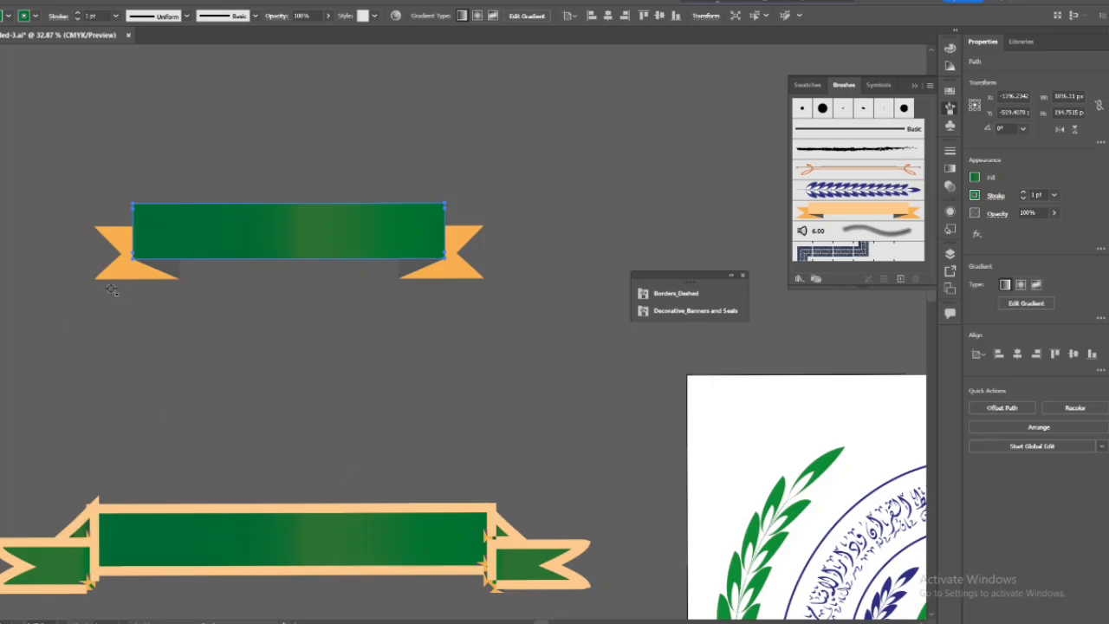
{"action": "key", "text": "ctrl+z"}
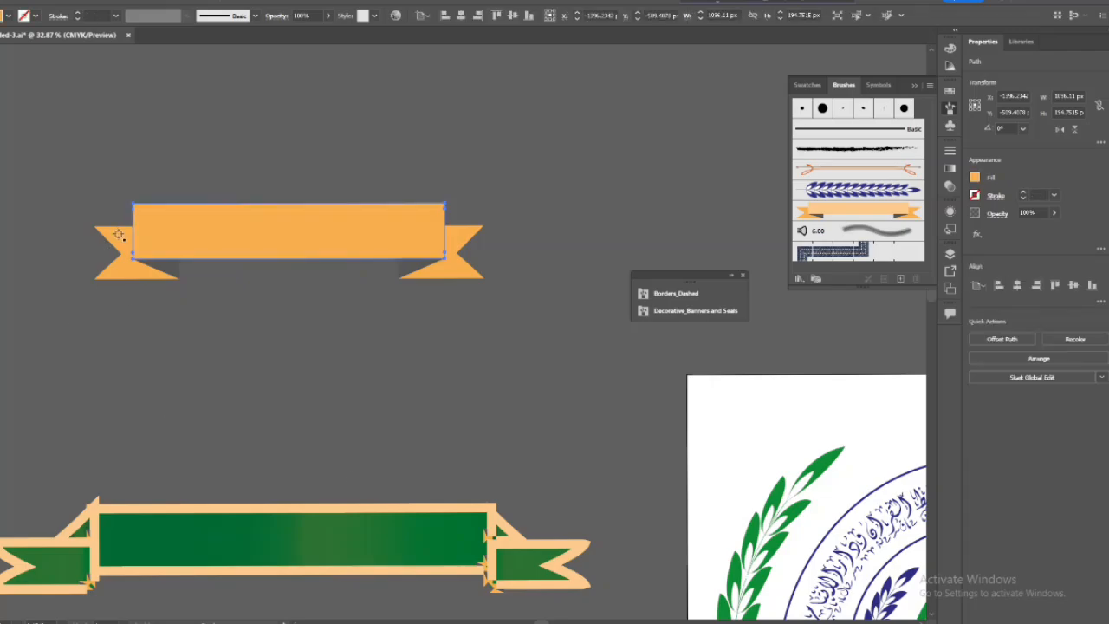
{"action": "key", "text": "ctrl+shift+z"}
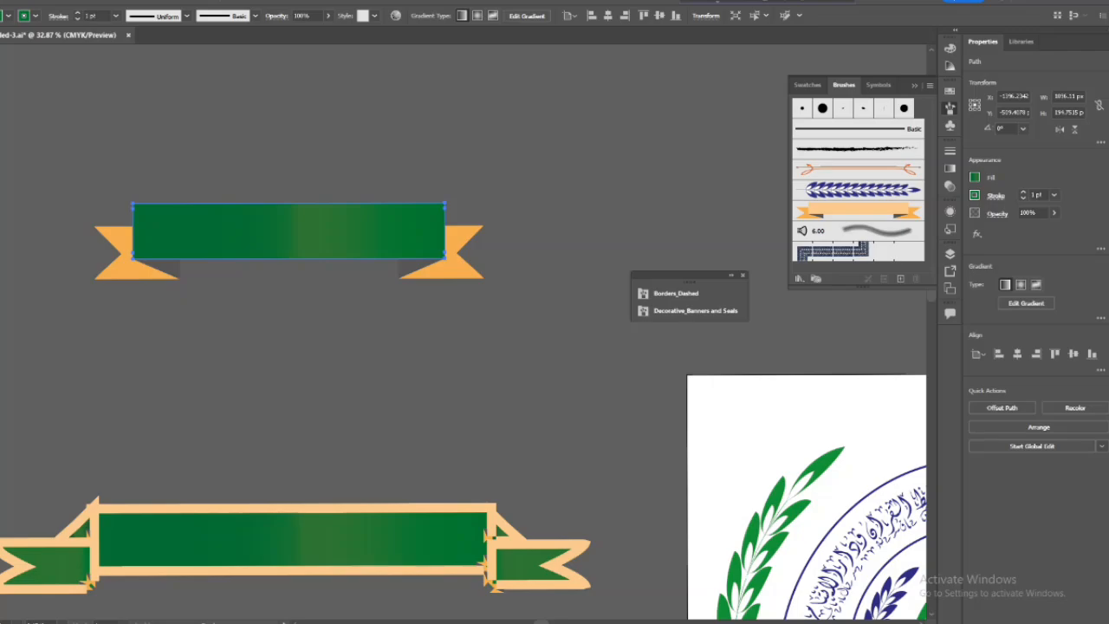
{"action": "left_click", "coordinate": [132, 128]}
Step: Recolour both orange tails of the ribbon banner by sampling the green gradient of the lower banner
{"action": "left_click", "coordinate": [123, 237]}
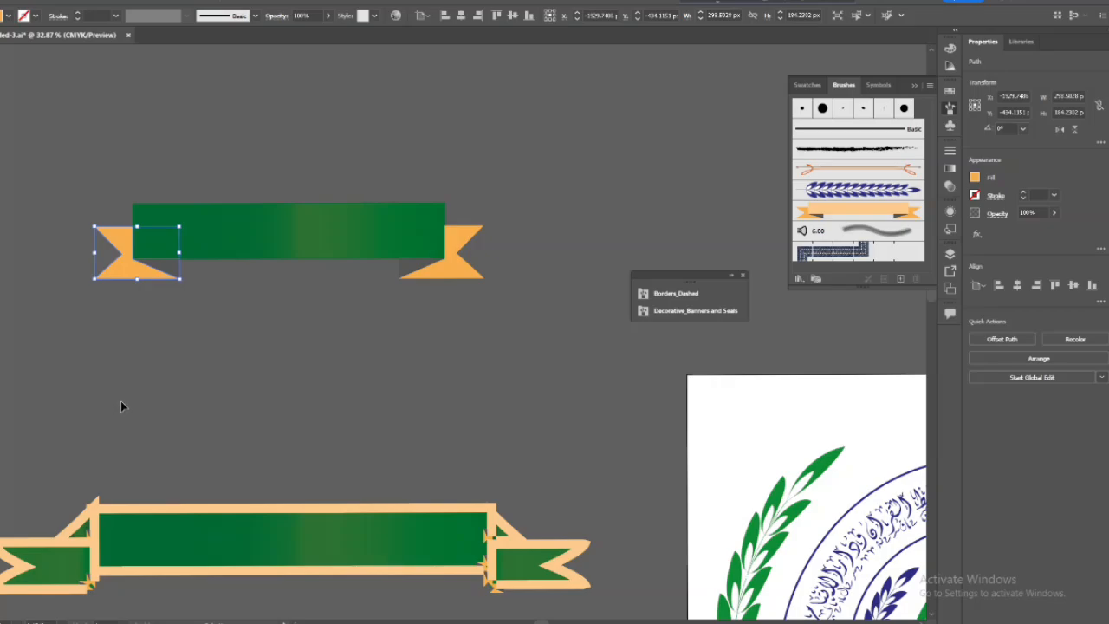
{"action": "key", "text": "a"}
{"action": "left_click", "coordinate": [67, 571]}
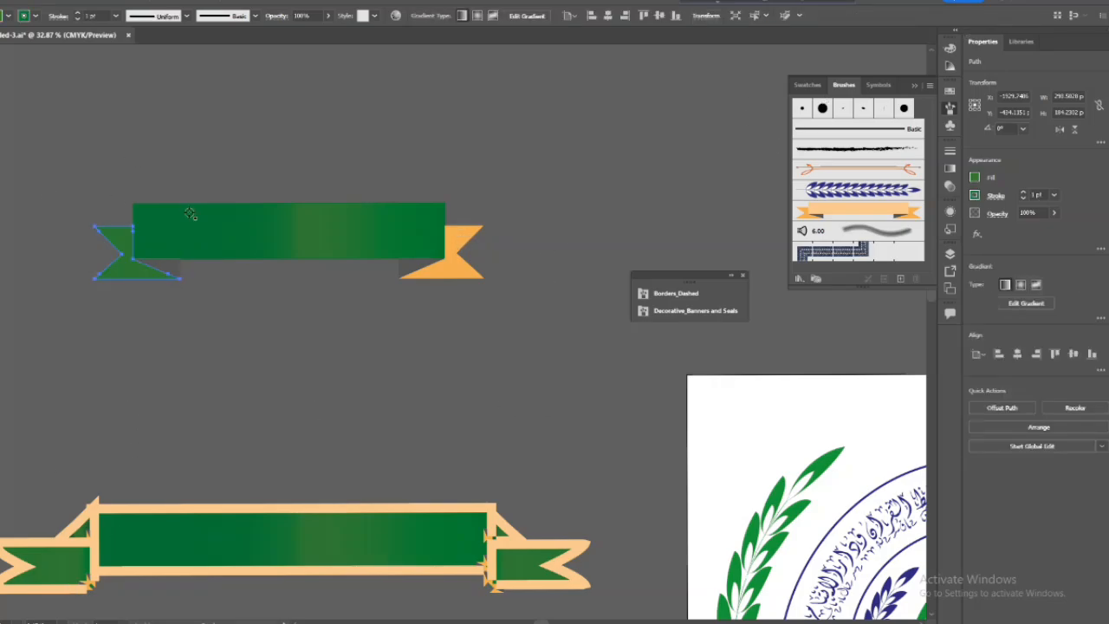
{"action": "left_click", "coordinate": [465, 236]}
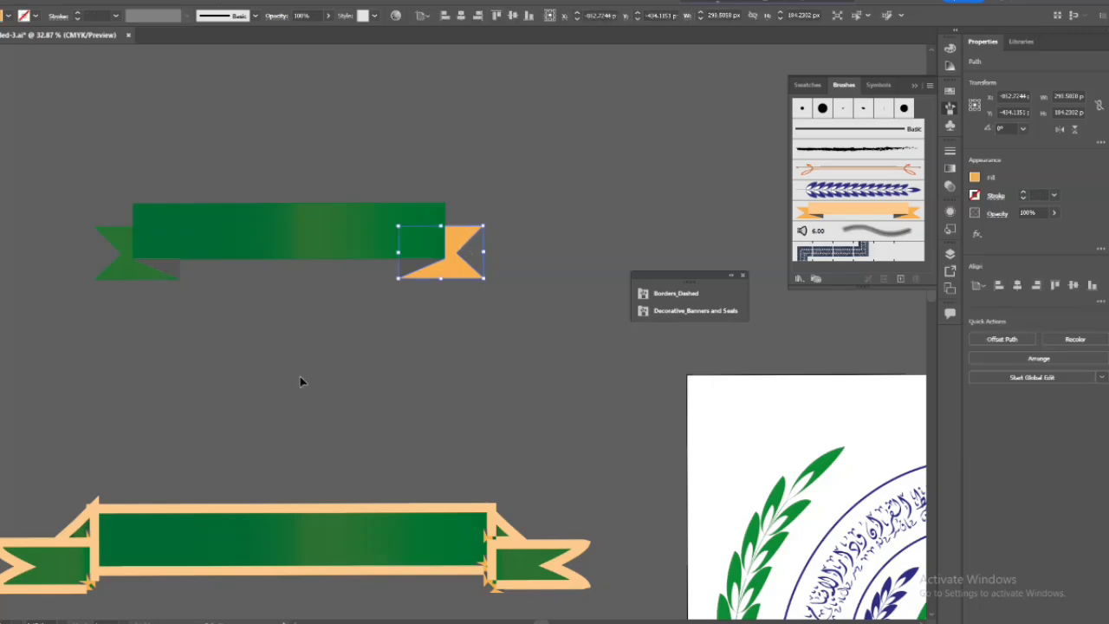
{"action": "key", "text": "i"}
{"action": "left_click", "coordinate": [302, 542]}
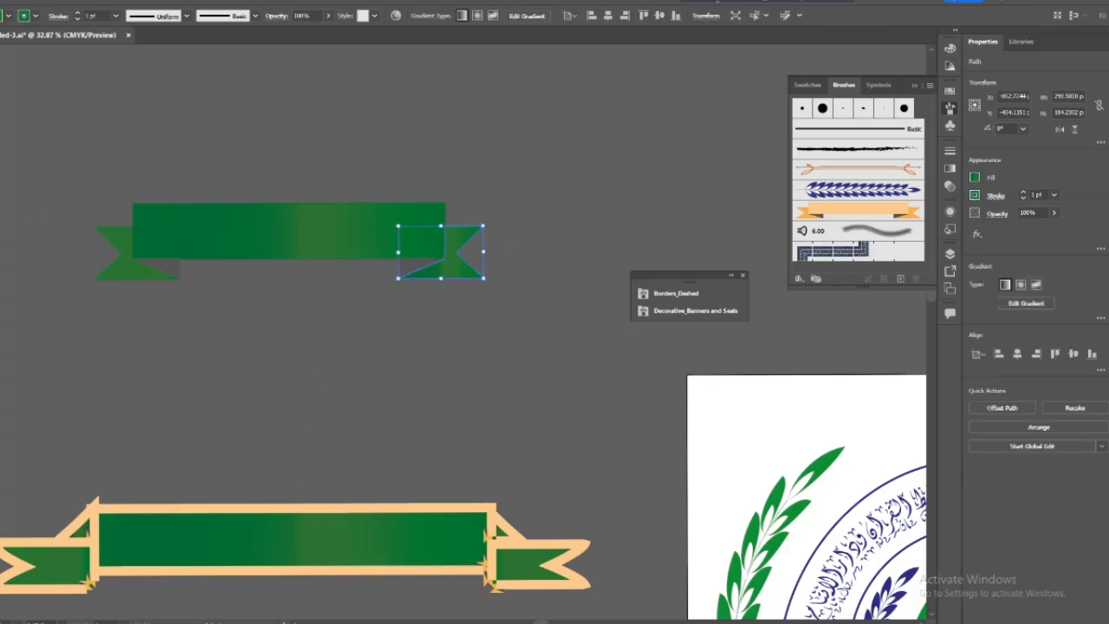
{"action": "left_click", "coordinate": [98, 174]}
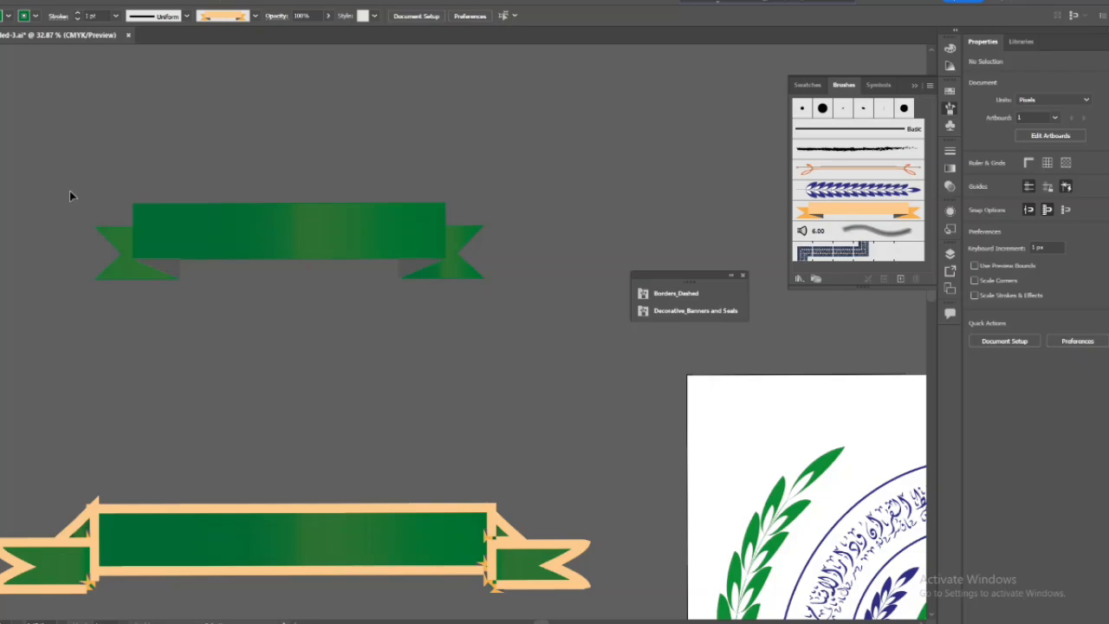
Step: Group all parts of the recoloured green ribbon banner
{"action": "left_click_drag", "start_coordinate": [520, 293], "coordinate": [517, 295]}
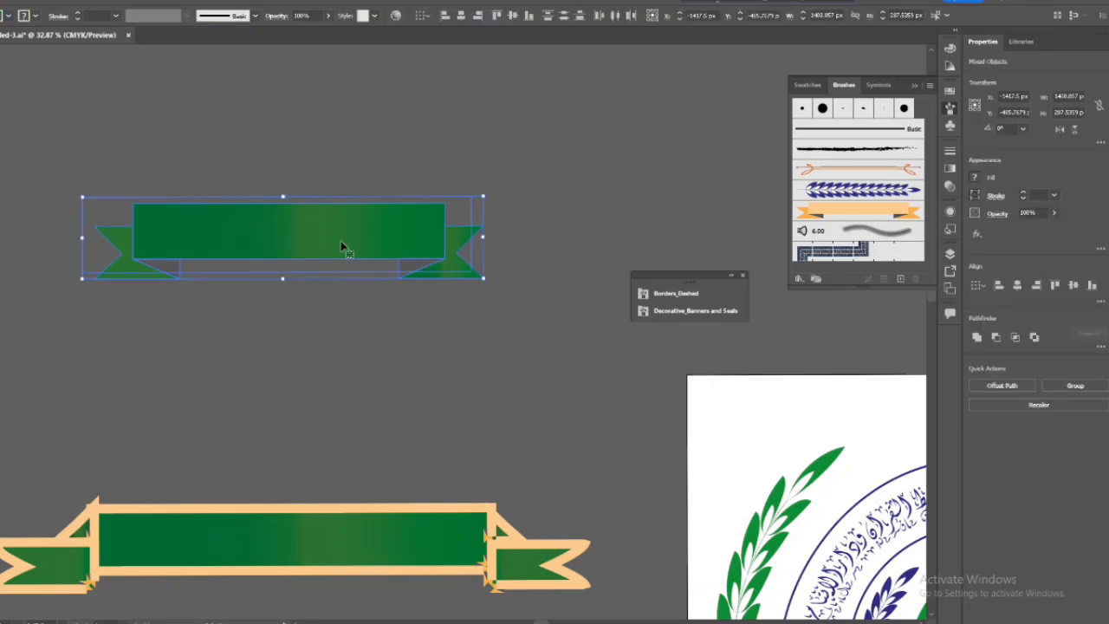
{"action": "key", "text": "ctrl+g"}
{"action": "left_click", "coordinate": [479, 171]}
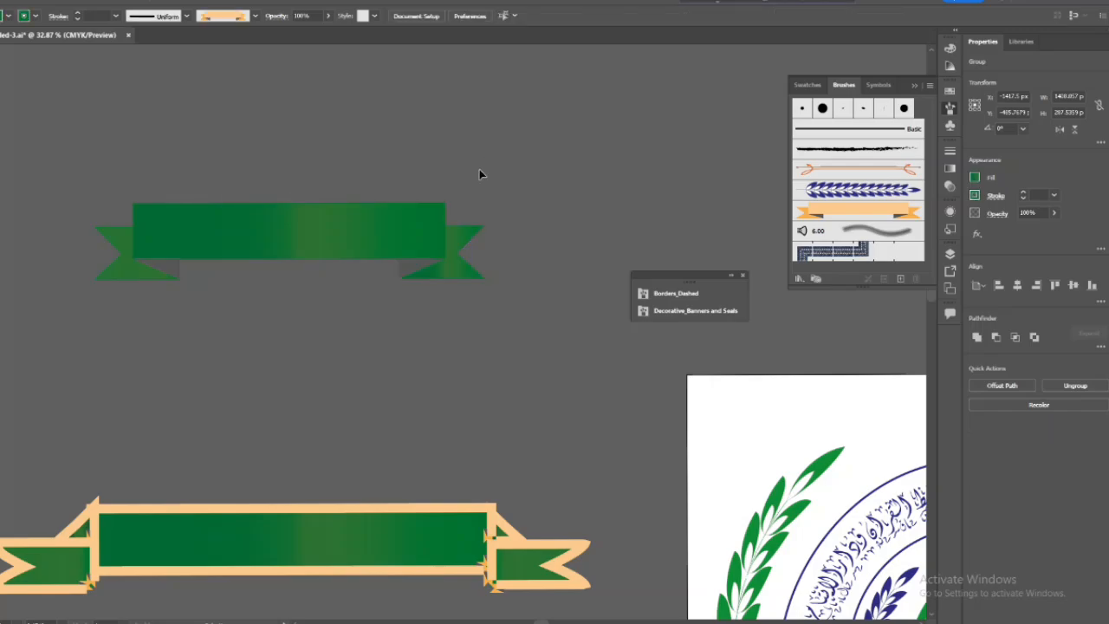
{"action": "left_click", "coordinate": [369, 240]}
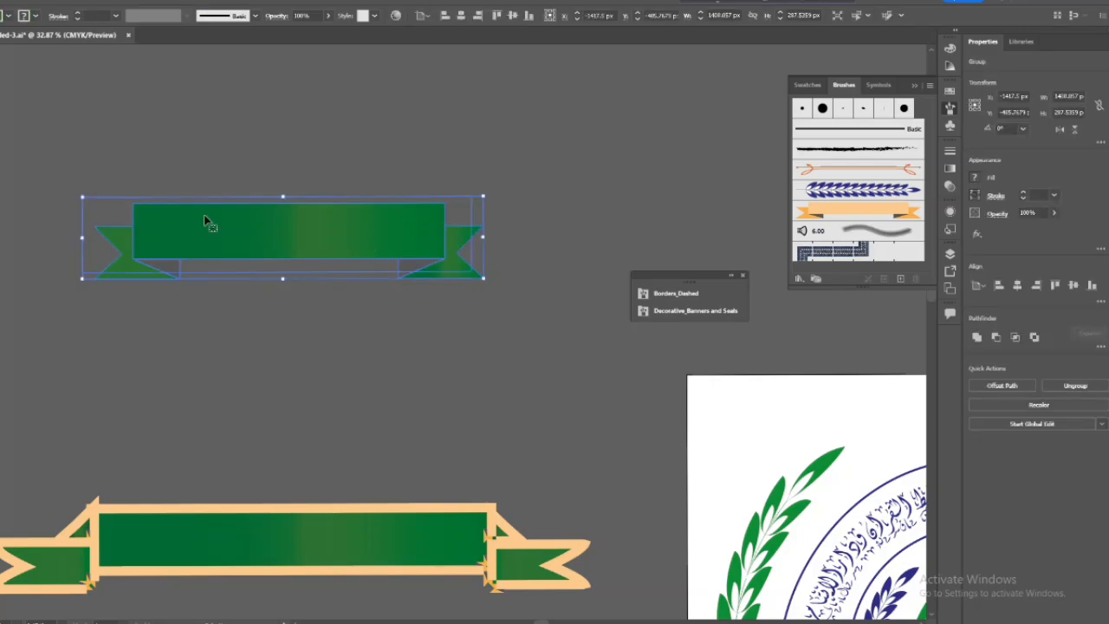
Step: Add the madrasah's Bengali address as a line of point text above the green banner in the SutonnyMJ font
{"action": "left_click", "coordinate": [64, 115]}
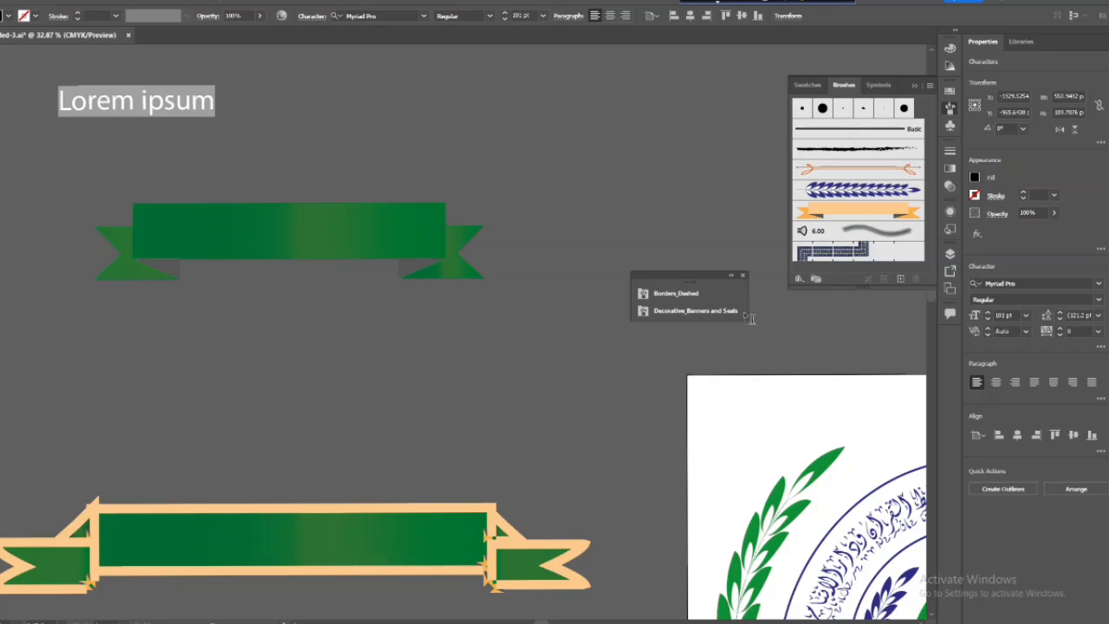
{"action": "type", "text": "পশ্চিম"}
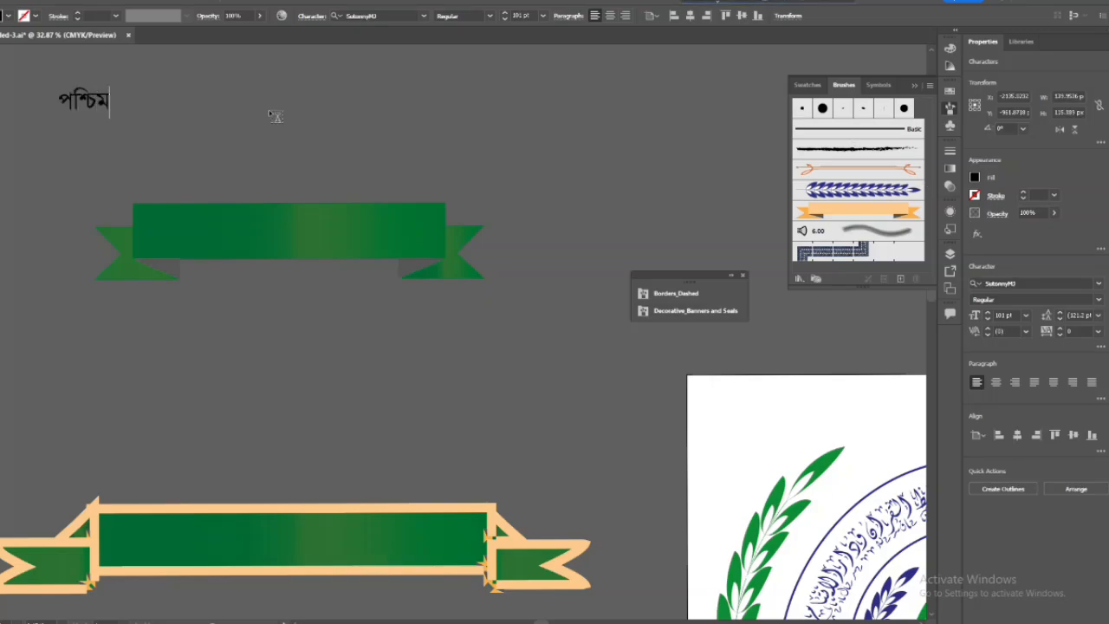
{"action": "type", "text": " চাম্বল, সন্ধিপাড়া"}
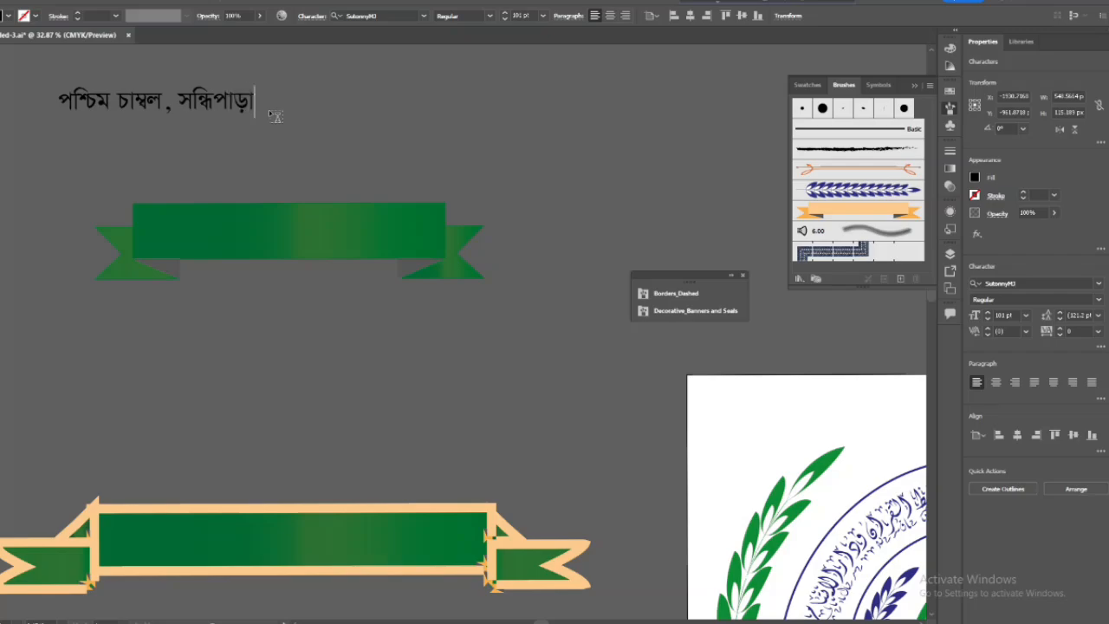
{"action": "type", "text": " ,০৪ নং ওয়ার্ড, বা"}
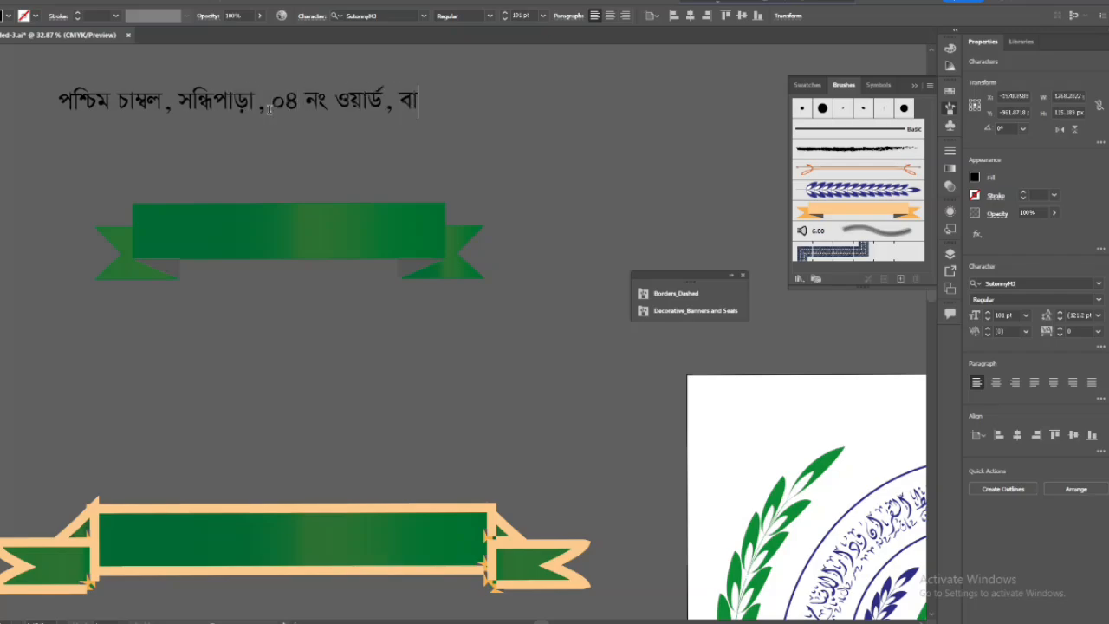
{"action": "type", "text": "ঁশখালী, চ"}
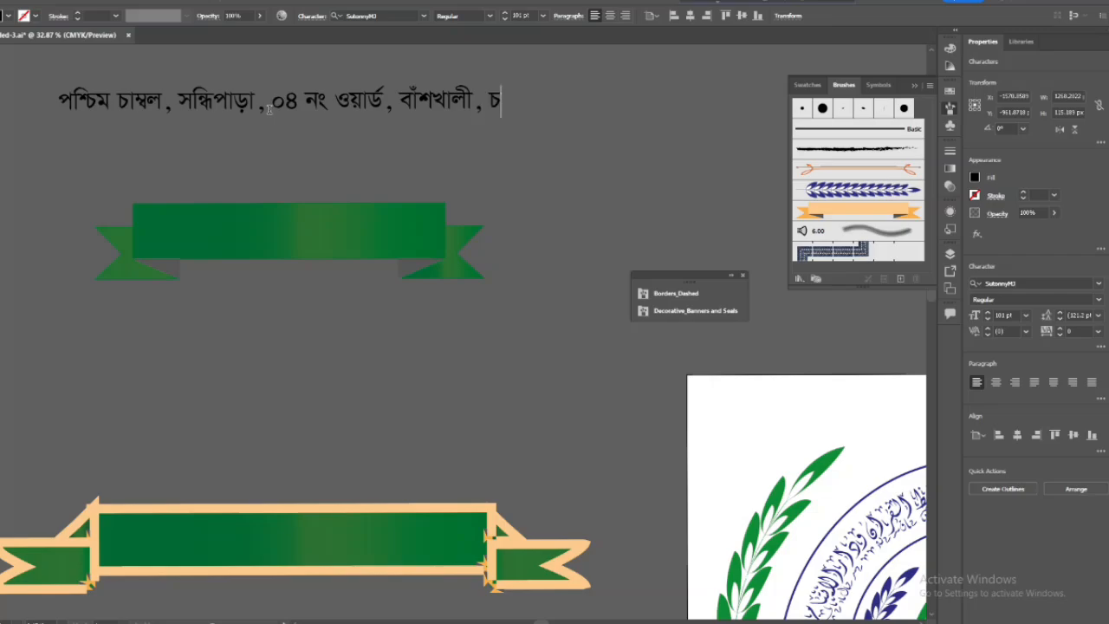
{"action": "type", "text": "ট্রগ্রাম ।"}
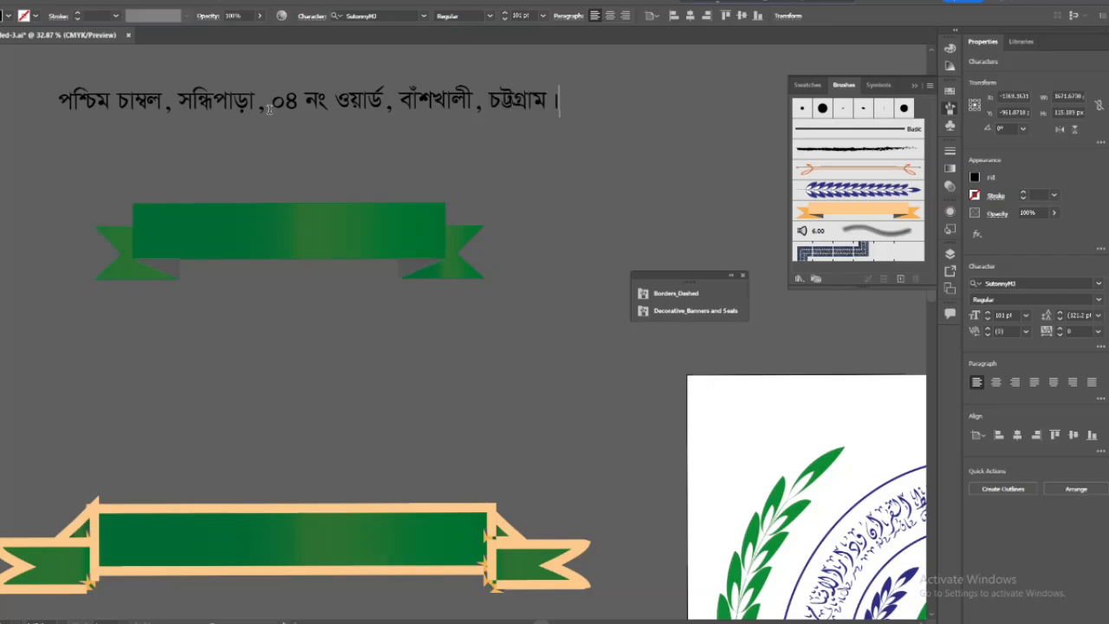
{"action": "key", "text": "Escape"}
Step: Move the address text onto the green banner and narrow it to about 1044 px so it fits the centre panel
{"action": "left_click_drag", "start_coordinate": [260, 103], "coordinate": [271, 240]}
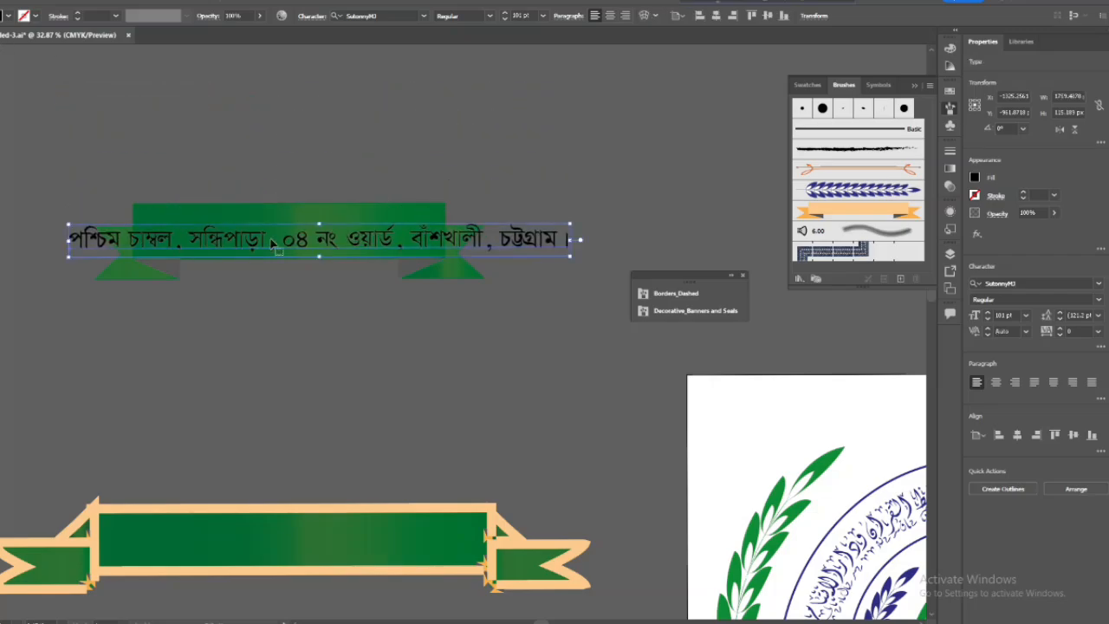
{"action": "left_click_drag", "start_coordinate": [579, 239], "coordinate": [442, 240]}
{"action": "left_click_drag", "start_coordinate": [68, 240], "coordinate": [142, 240]}
{"action": "left_click_drag", "start_coordinate": [212, 240], "coordinate": [212, 235]}
{"action": "left_click", "coordinate": [256, 249]}
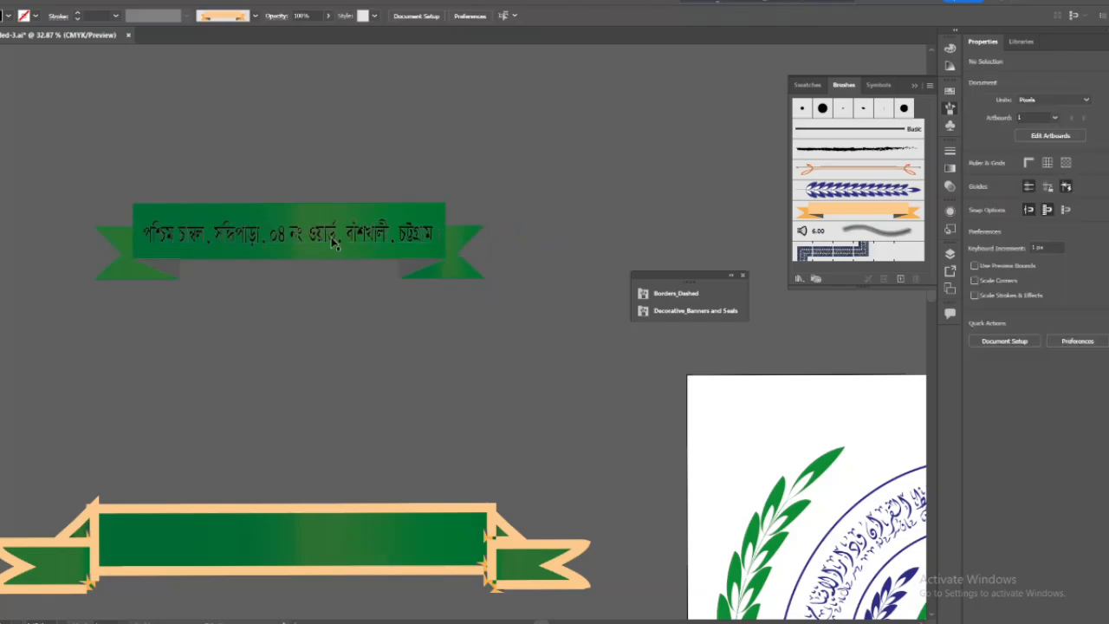
Step: Set the font style of the banner's address text to Bold
{"action": "left_click", "coordinate": [335, 239]}
{"action": "left_click", "coordinate": [490, 16]}
{"action": "left_click", "coordinate": [468, 57]}
{"action": "left_click", "coordinate": [510, 134]}
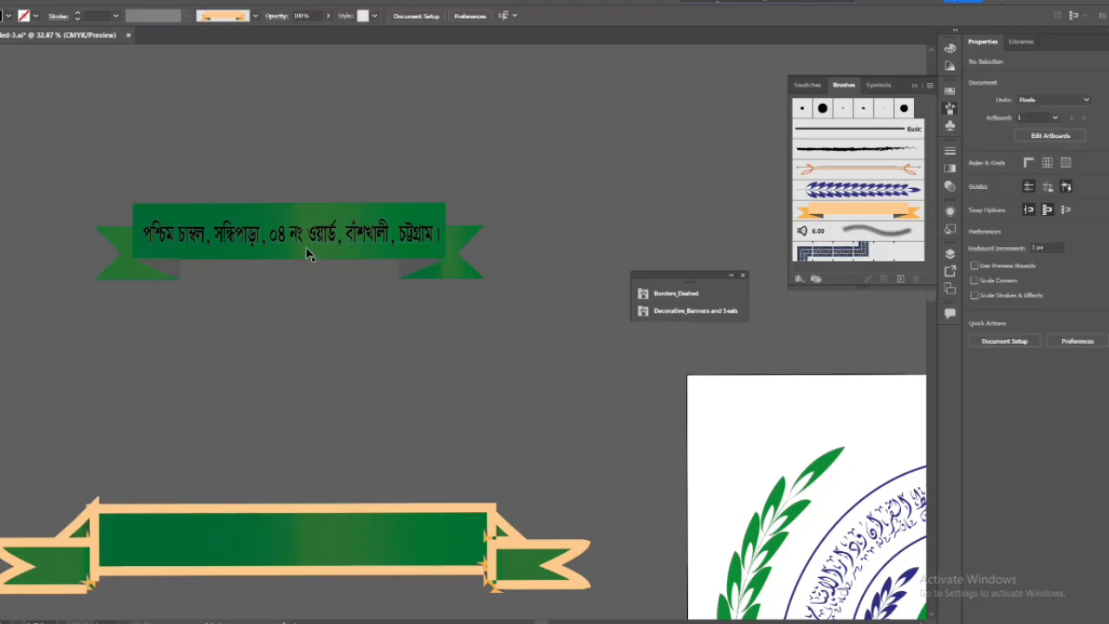
Step: Set the fill colour of the Bengali address text on the green banner to white
{"action": "left_click", "coordinate": [303, 243]}
{"action": "left_click", "coordinate": [12, 17]}
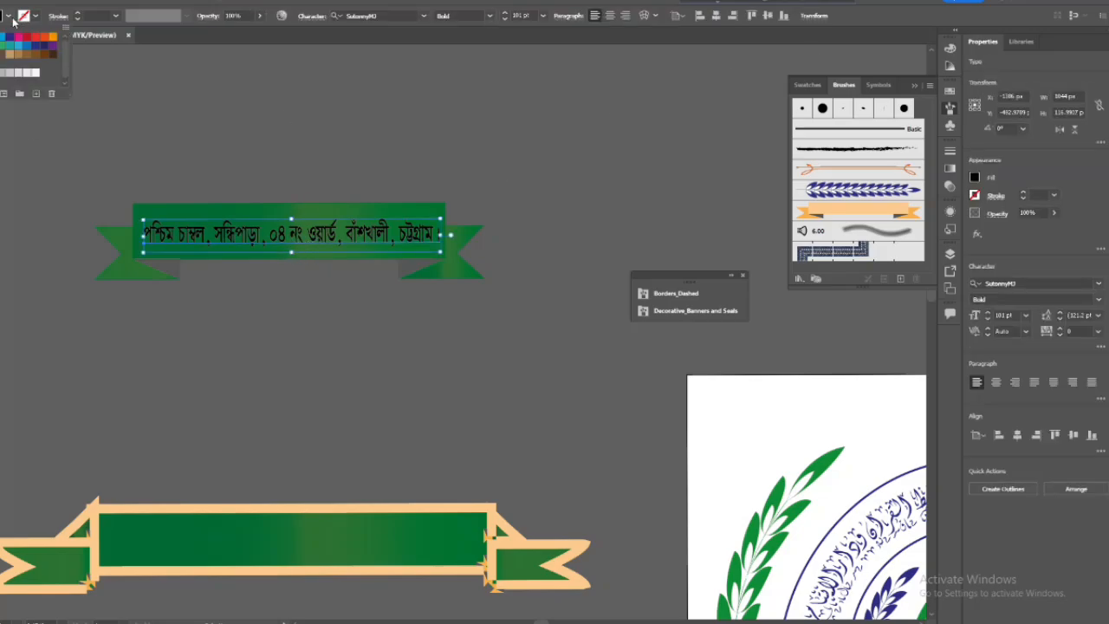
{"action": "left_click", "coordinate": [3, 37]}
{"action": "left_click_drag", "start_coordinate": [326, 235], "coordinate": [326, 235]}
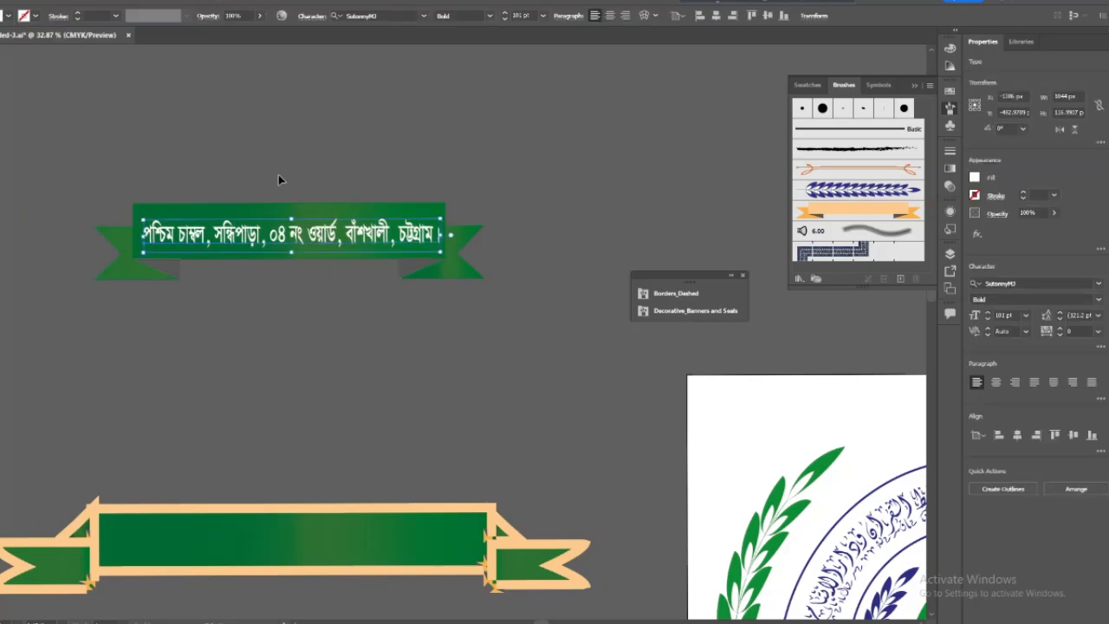
{"action": "left_click", "coordinate": [600, 278]}
Step: Centre-align the banner and its address text horizontally and vertically, and nudge the text rightward to sit evenly inside the centre panel
{"action": "left_click_drag", "start_coordinate": [229, 181], "coordinate": [441, 321]}
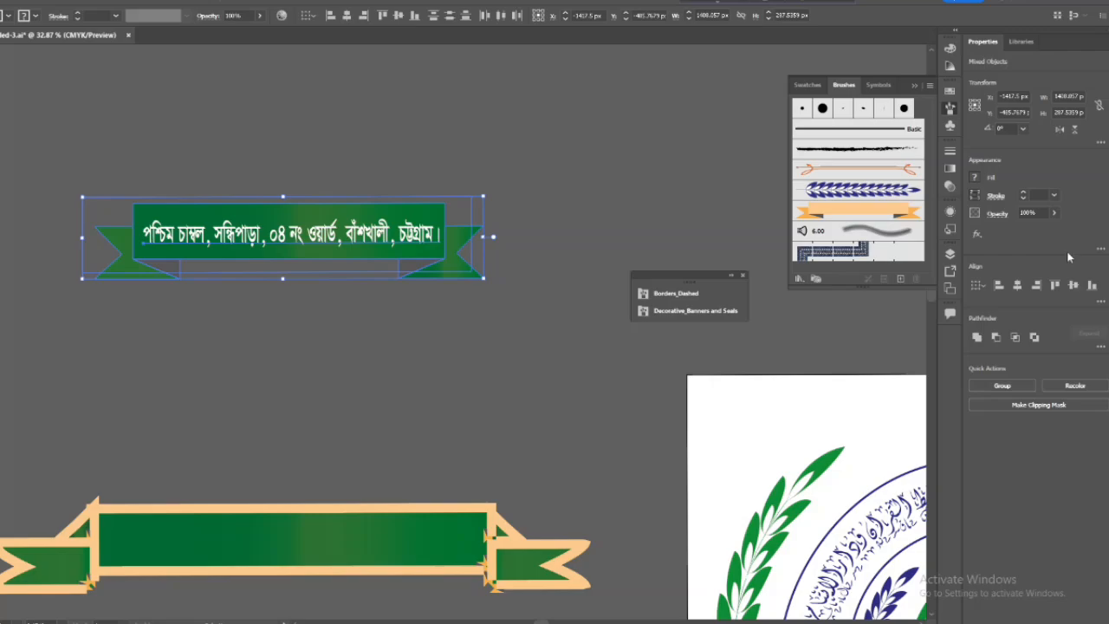
{"action": "left_click", "coordinate": [1019, 287]}
{"action": "left_click", "coordinate": [93, 186]}
{"action": "left_click_drag", "start_coordinate": [478, 283], "coordinate": [479, 284]}
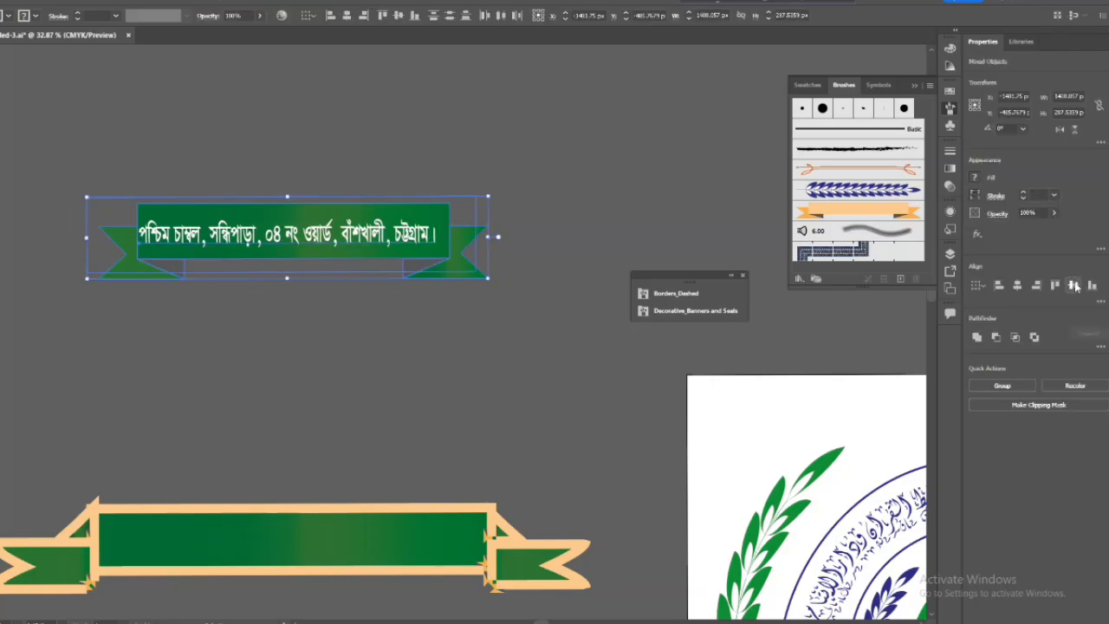
{"action": "left_click", "coordinate": [1073, 284]}
{"action": "left_click", "coordinate": [564, 243]}
{"action": "left_click", "coordinate": [252, 234]}
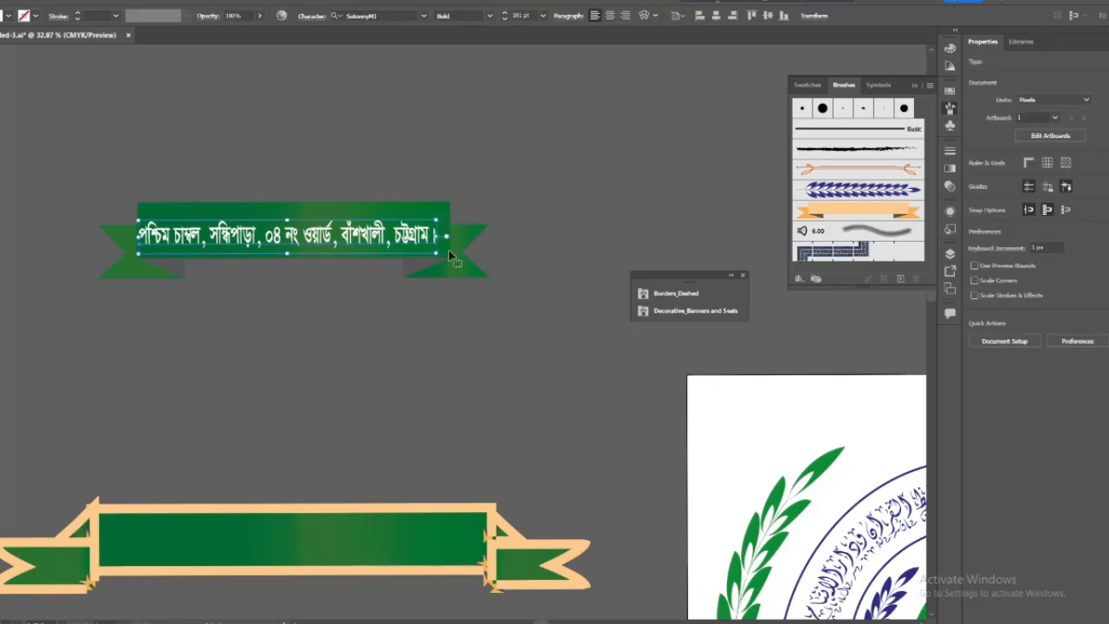
{"action": "left_click_drag", "start_coordinate": [321, 234], "coordinate": [328, 234]}
{"action": "left_click", "coordinate": [108, 186]}
{"action": "left_click_drag", "start_coordinate": [108, 184], "coordinate": [217, 260]}
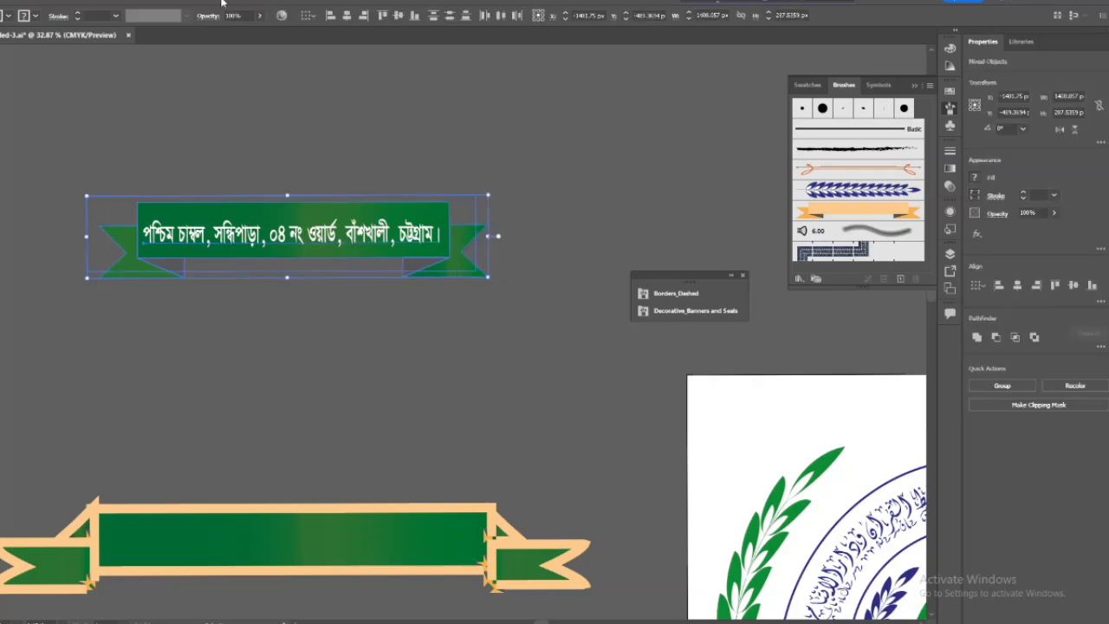
{"action": "left_click", "coordinate": [117, 0]}
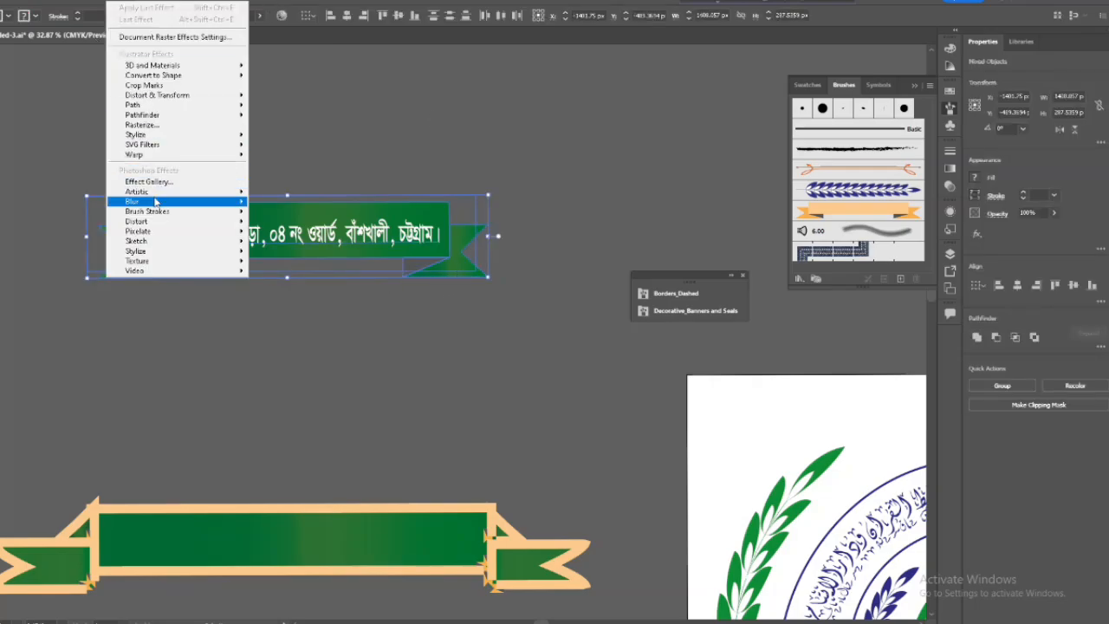
{"action": "mouse_move", "coordinate": [234, 155]}
{"action": "left_click", "coordinate": [276, 157]}
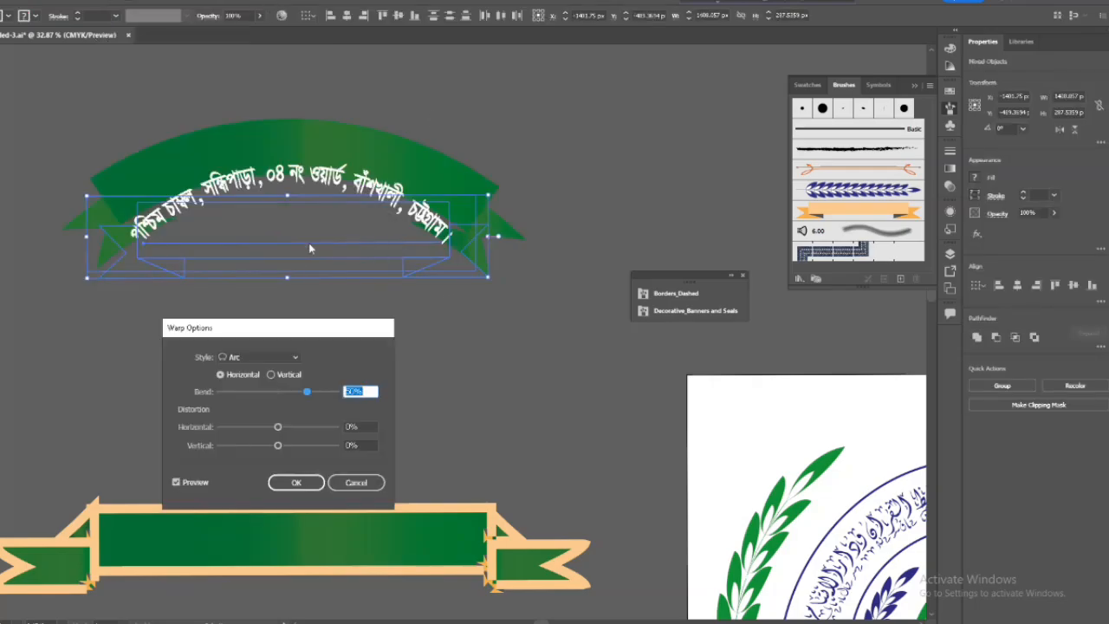
{"action": "key", "text": "Escape"}
{"action": "left_click", "coordinate": [513, 303]}
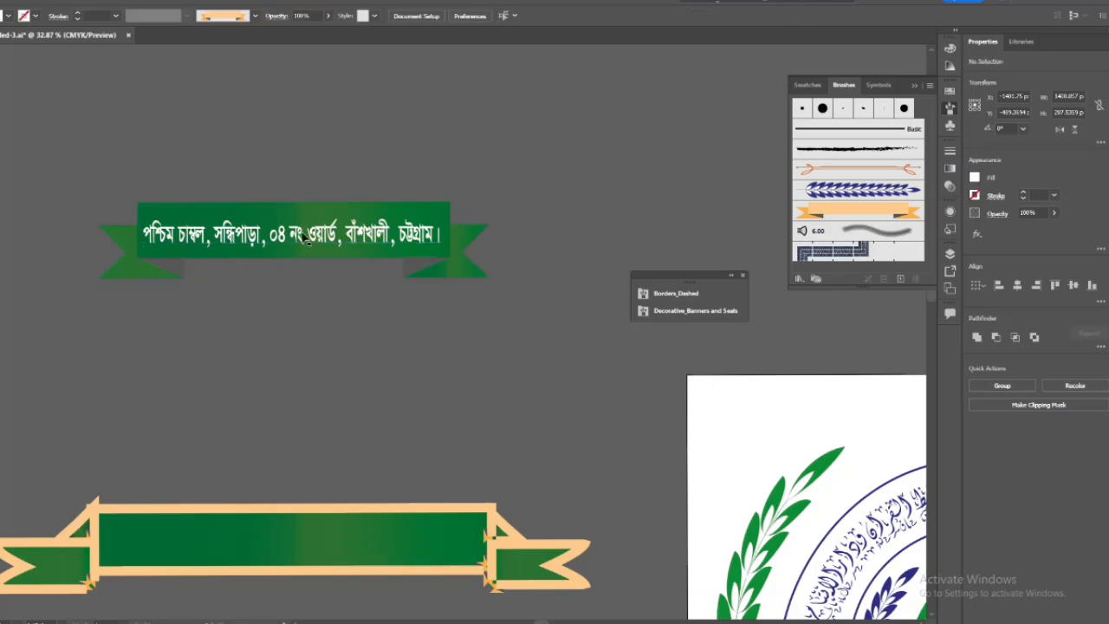
Step: Group the banner with its address text and apply a horizontal Arc warp with a 45% bend
{"action": "right_click", "coordinate": [299, 258]}
{"action": "left_click", "coordinate": [342, 353]}
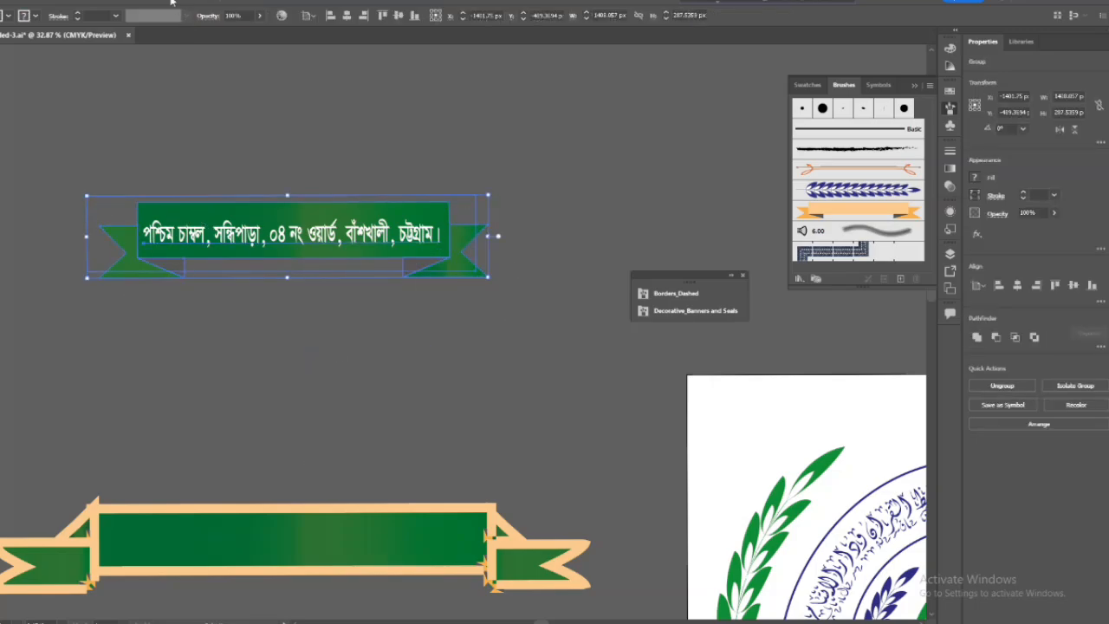
{"action": "left_click", "coordinate": [174, 3]}
{"action": "left_click", "coordinate": [277, 156]}
{"action": "left_click_drag", "start_coordinate": [286, 328], "coordinate": [387, 321]}
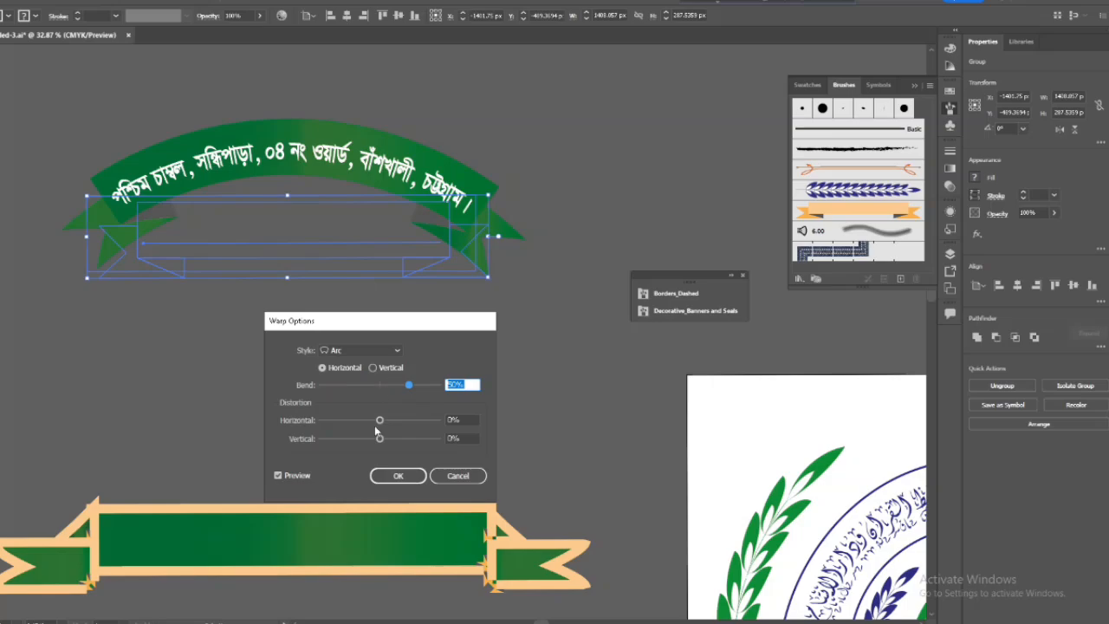
{"action": "mouse_move", "coordinate": [415, 384]}
{"action": "left_mouse_down"}
{"action": "mouse_move", "coordinate": [352, 388]}
{"action": "mouse_move", "coordinate": [409, 390]}
{"action": "left_mouse_up"}
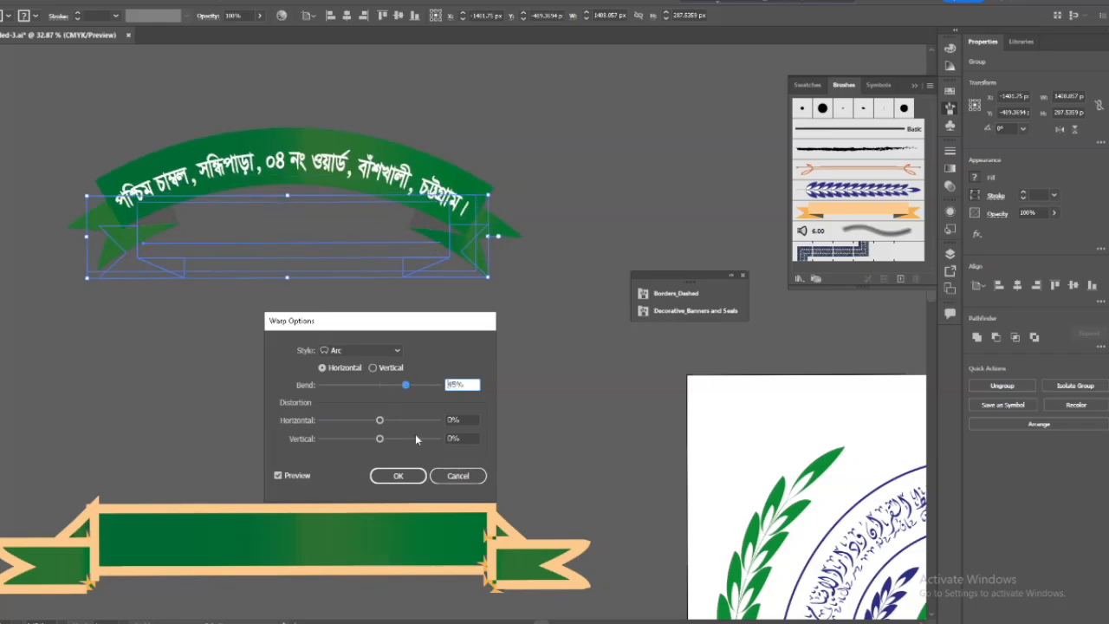
{"action": "left_click", "coordinate": [398, 476]}
Step: Move the arched banner onto the lower edge of the logo and widen it to 1818 px
{"action": "left_click_drag", "start_coordinate": [407, 260], "coordinate": [726, 475]}
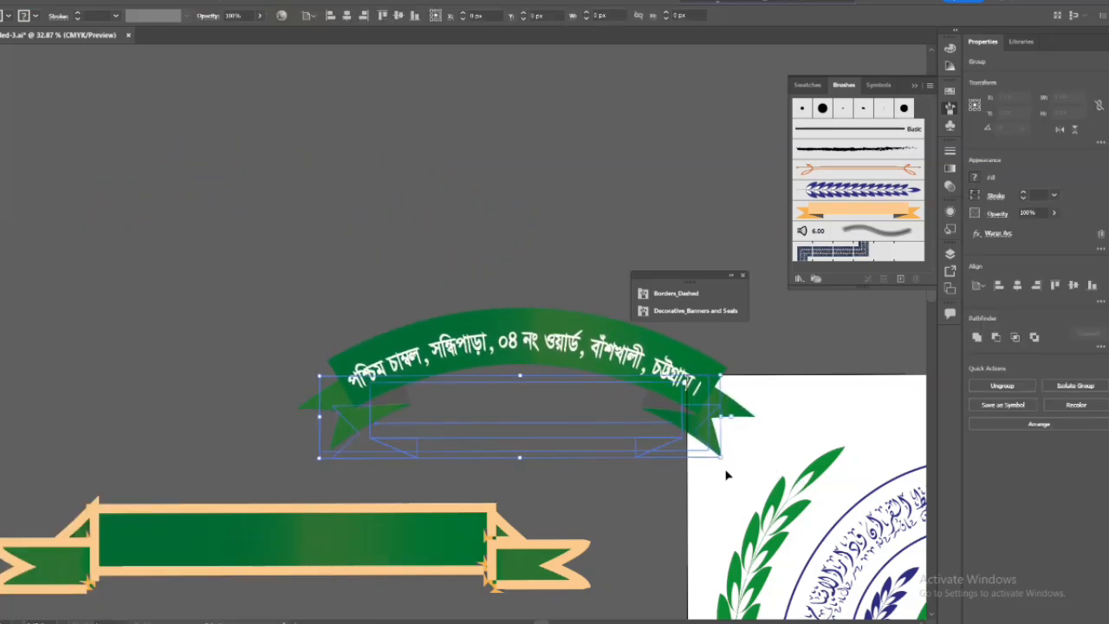
{"action": "scroll", "coordinate": [807, 475], "scroll_direction": "down", "scroll_amount": 2}
{"action": "left_click_drag", "start_coordinate": [595, 508], "coordinate": [163, 431]}
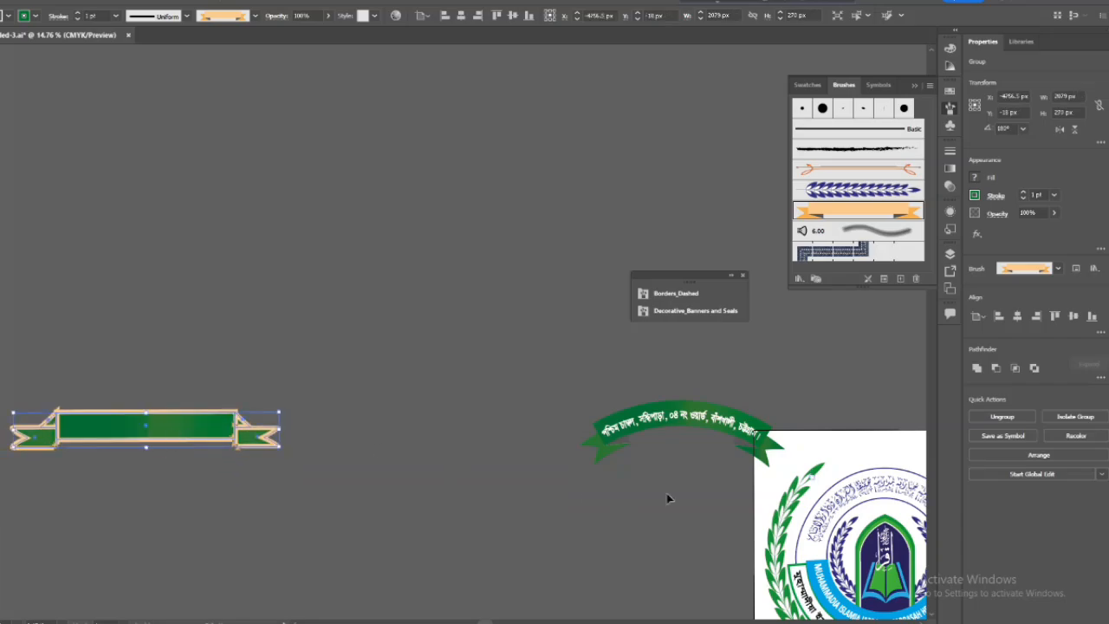
{"action": "scroll", "coordinate": [848, 527], "scroll_direction": "down", "scroll_amount": 1}
{"action": "left_click_drag", "start_coordinate": [847, 527], "coordinate": [470, 395]}
{"action": "left_click_drag", "start_coordinate": [354, 322], "coordinate": [483, 488]}
{"action": "left_click_drag", "start_coordinate": [550, 517], "coordinate": [570, 516]}
{"action": "left_click_drag", "start_coordinate": [426, 516], "coordinate": [415, 517]}
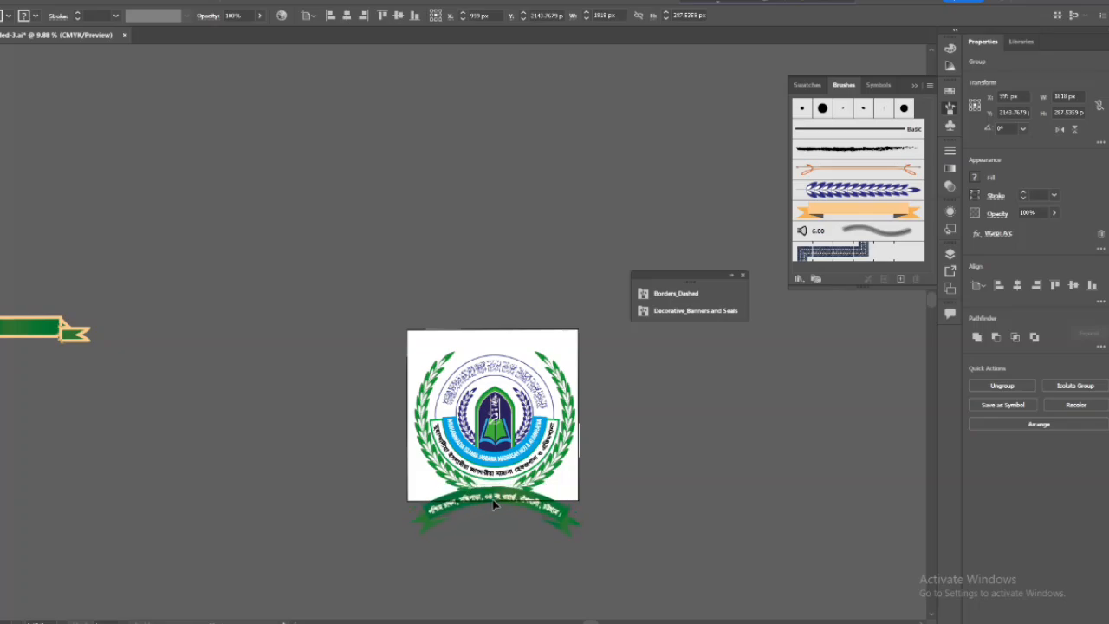
{"action": "left_click", "coordinate": [719, 505]}
Step: Move the whole logo together with its banner off the artboard onto the empty canvas beside it
{"action": "scroll", "coordinate": [713, 476], "scroll_direction": "down", "scroll_amount": 2}
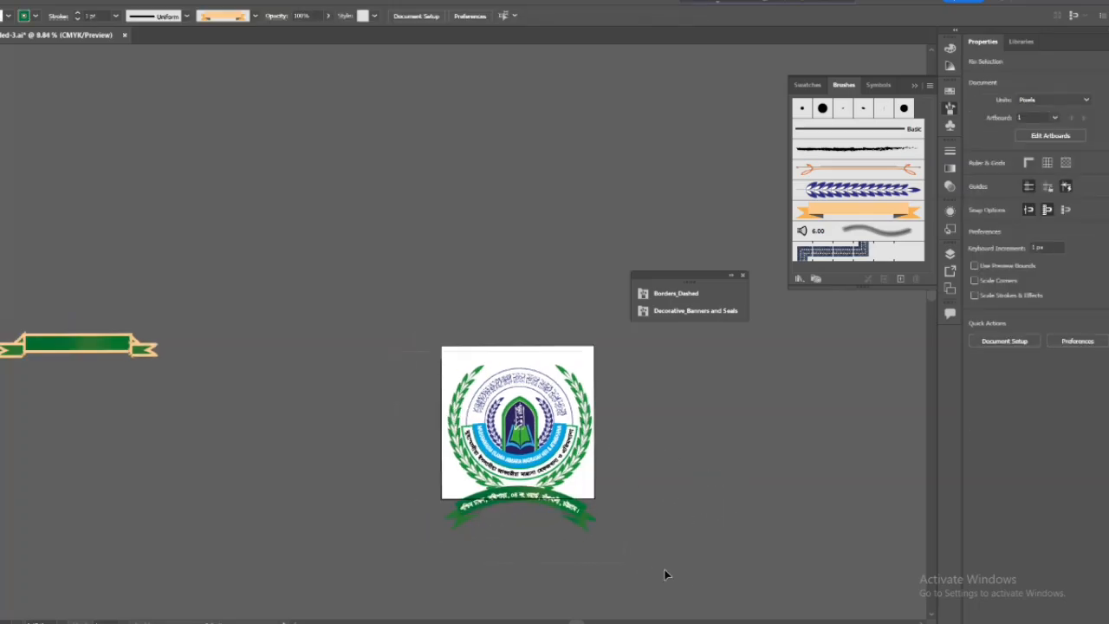
{"action": "left_click_drag", "start_coordinate": [664, 574], "coordinate": [433, 364]}
{"action": "left_click_drag", "start_coordinate": [520, 442], "coordinate": [286, 395]}
{"action": "left_click", "coordinate": [747, 489]}
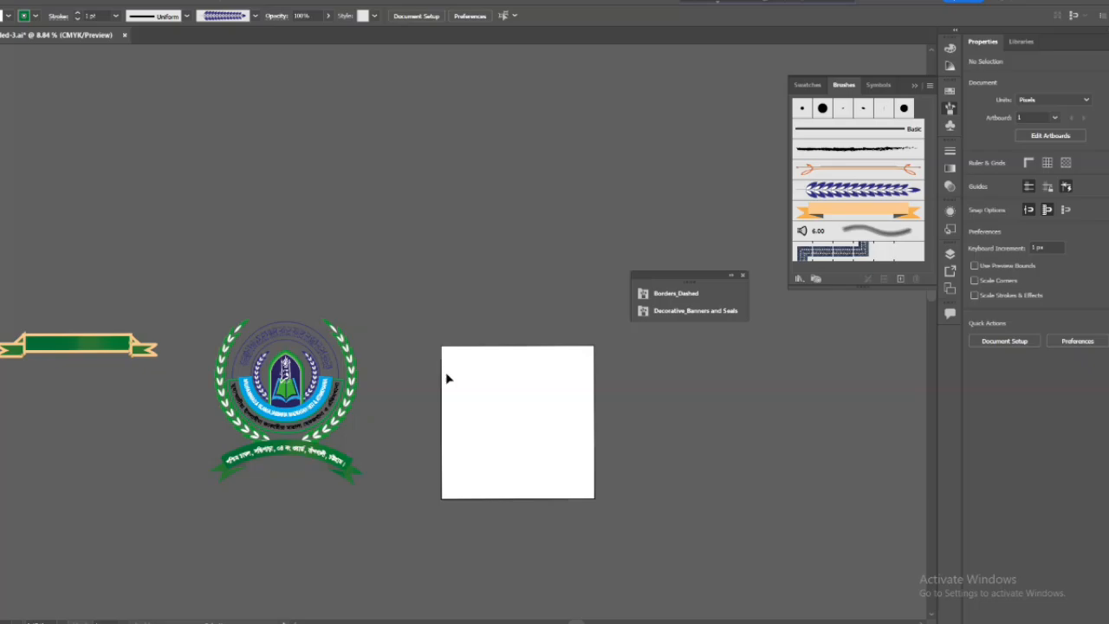
Step: Apply a second horizontal Arc warp with a -20% bend to the address banner
{"action": "left_click", "coordinate": [277, 460]}
{"action": "left_click_drag", "start_coordinate": [278, 282], "coordinate": [547, 416]}
{"action": "scroll", "coordinate": [543, 428], "scroll_direction": "down", "scroll_amount": 5}
{"action": "left_click_drag", "start_coordinate": [764, 607], "coordinate": [842, 451]}
{"action": "scroll", "coordinate": [841, 451], "scroll_direction": "down", "scroll_amount": 2}
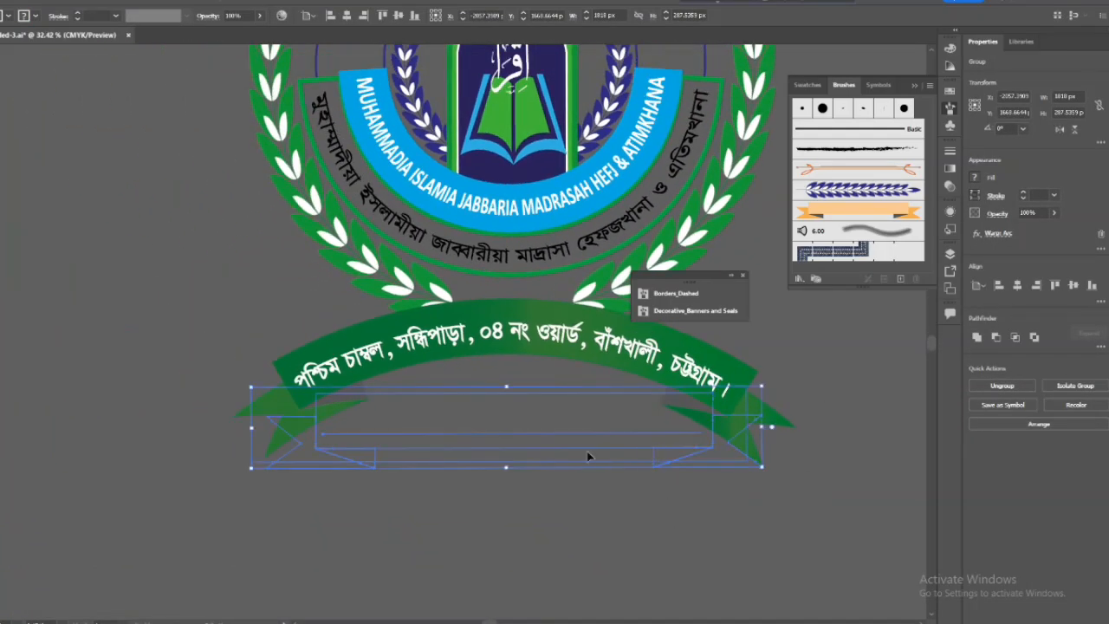
{"action": "left_click", "coordinate": [120, 1]}
{"action": "mouse_move", "coordinate": [156, 154]}
{"action": "left_click", "coordinate": [282, 156]}
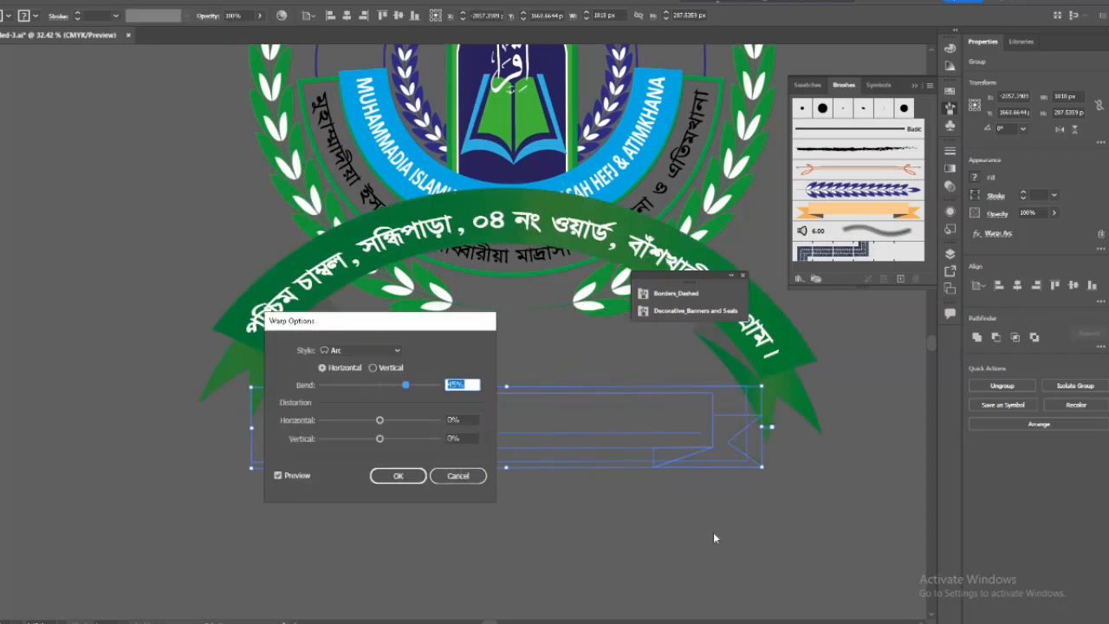
{"action": "left_click_drag", "start_coordinate": [378, 387], "coordinate": [367, 389]}
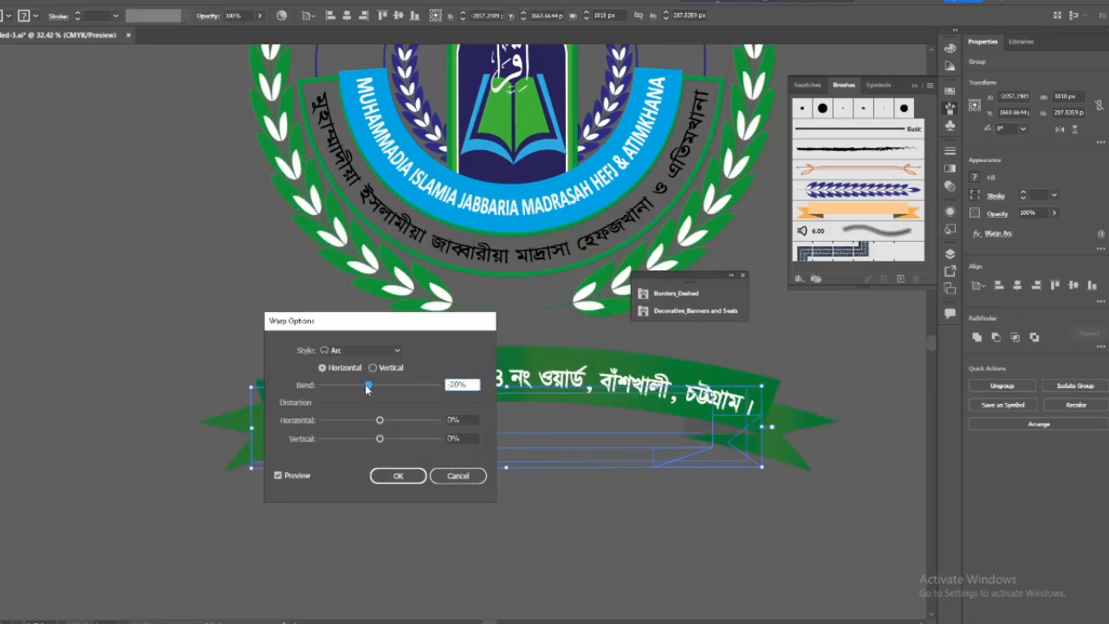
{"action": "left_click", "coordinate": [409, 477]}
Step: Move the flattened banner up so it overlaps the lower ends of the laurel wreaths
{"action": "left_click_drag", "start_coordinate": [551, 378], "coordinate": [551, 301]}
{"action": "scroll", "coordinate": [797, 486], "scroll_direction": "down", "scroll_amount": 4}
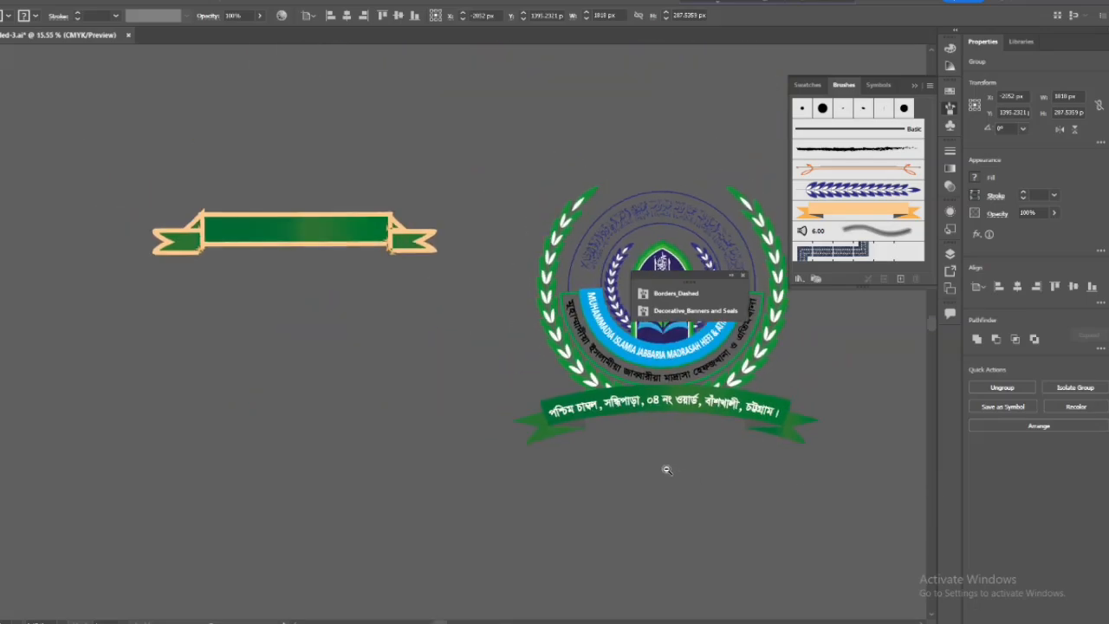
{"action": "scroll", "coordinate": [667, 468], "scroll_direction": "right", "scroll_amount": 3}
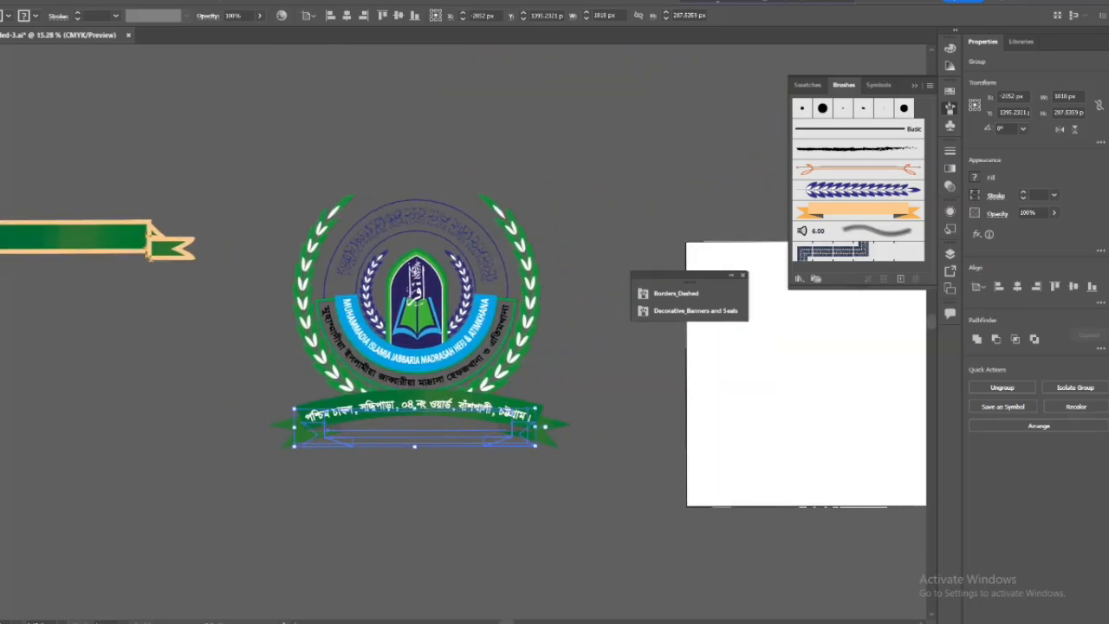
{"action": "left_click", "coordinate": [608, 525]}
Step: Expand the appearance of the warped address banner
{"action": "left_click", "coordinate": [524, 420]}
{"action": "left_click", "coordinate": [262, 420]}
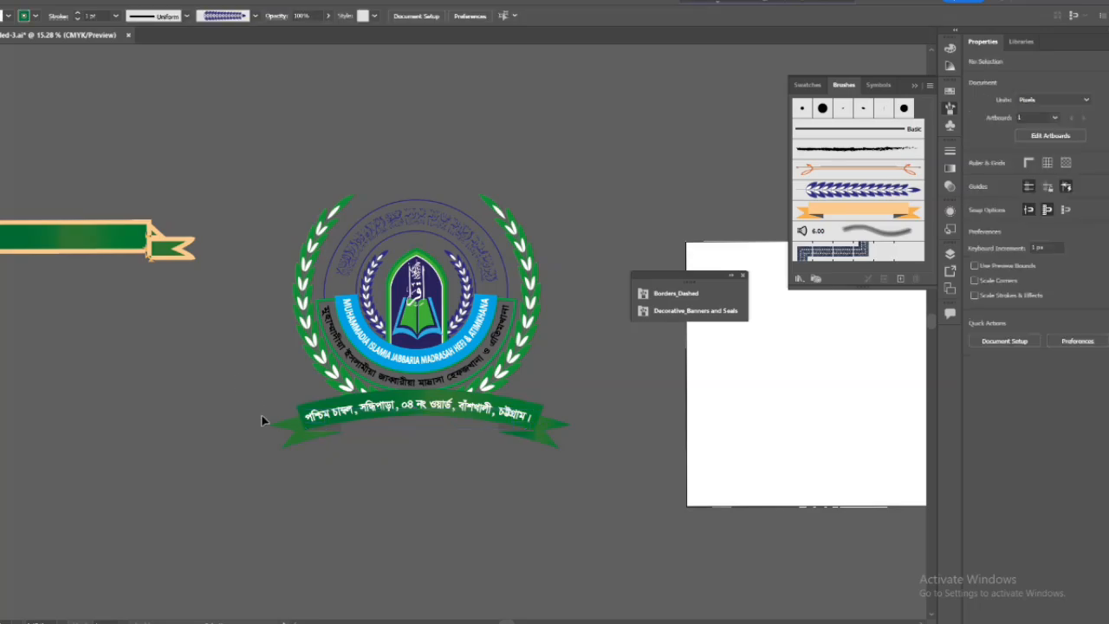
{"action": "left_click_drag", "start_coordinate": [252, 418], "coordinate": [314, 373]}
{"action": "left_click", "coordinate": [261, 347]}
{"action": "left_click", "coordinate": [310, 439]}
{"action": "left_click", "coordinate": [34, 2]}
{"action": "left_click", "coordinate": [77, 153]}
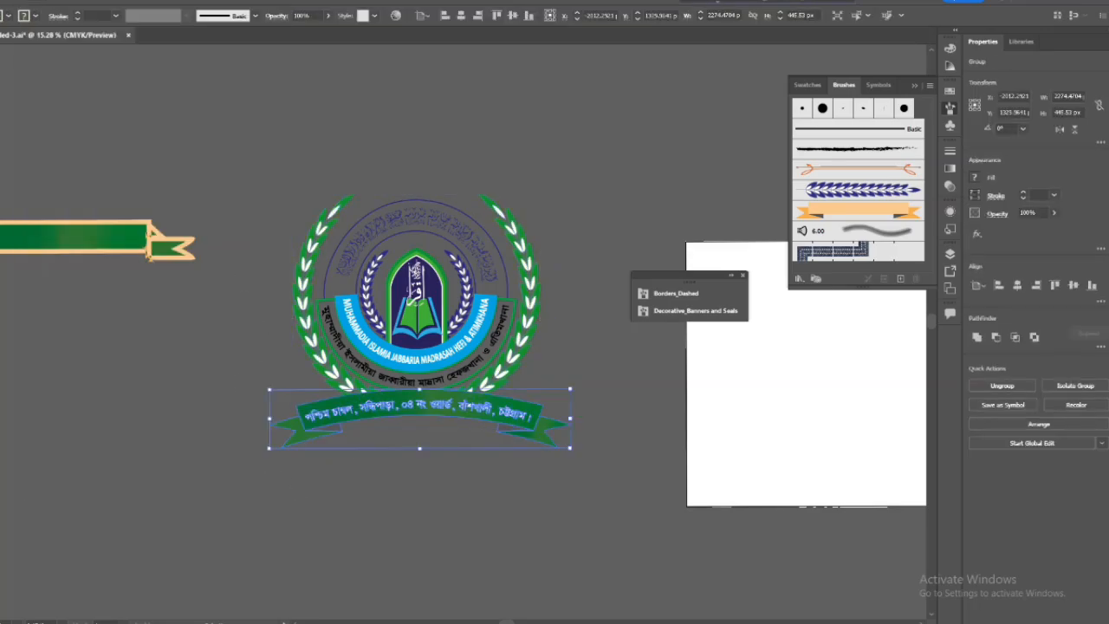
Step: Move the banner down to just below the laurel wreaths and expand its objects into plain shapes
{"action": "left_click_drag", "start_coordinate": [523, 425], "coordinate": [540, 453]}
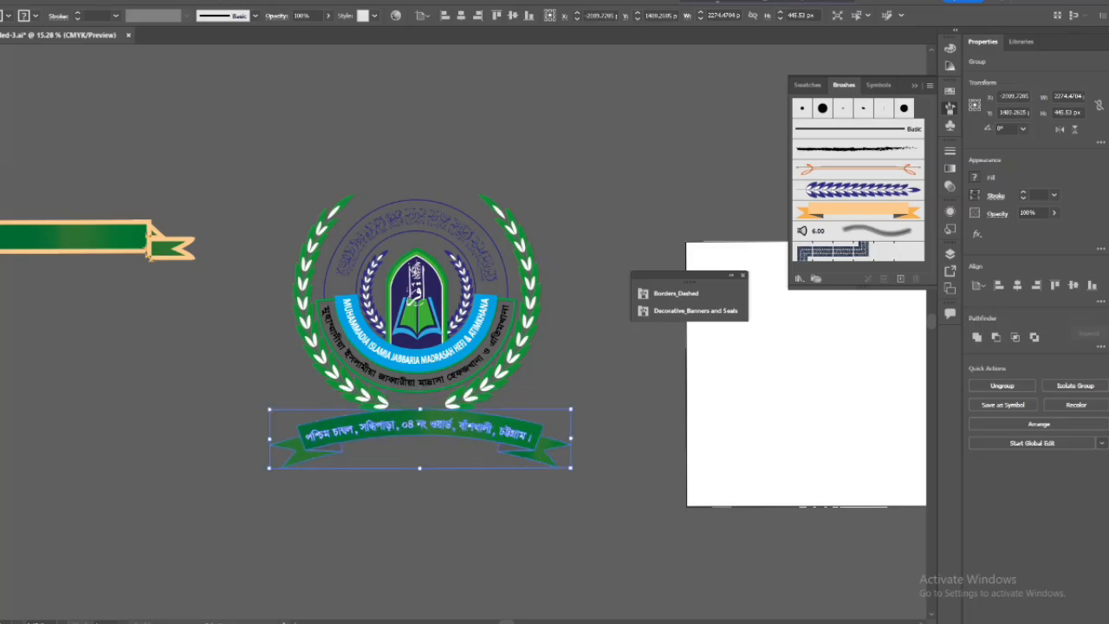
{"action": "left_click", "coordinate": [37, 2]}
{"action": "left_click", "coordinate": [45, 141]}
{"action": "left_click", "coordinate": [495, 384]}
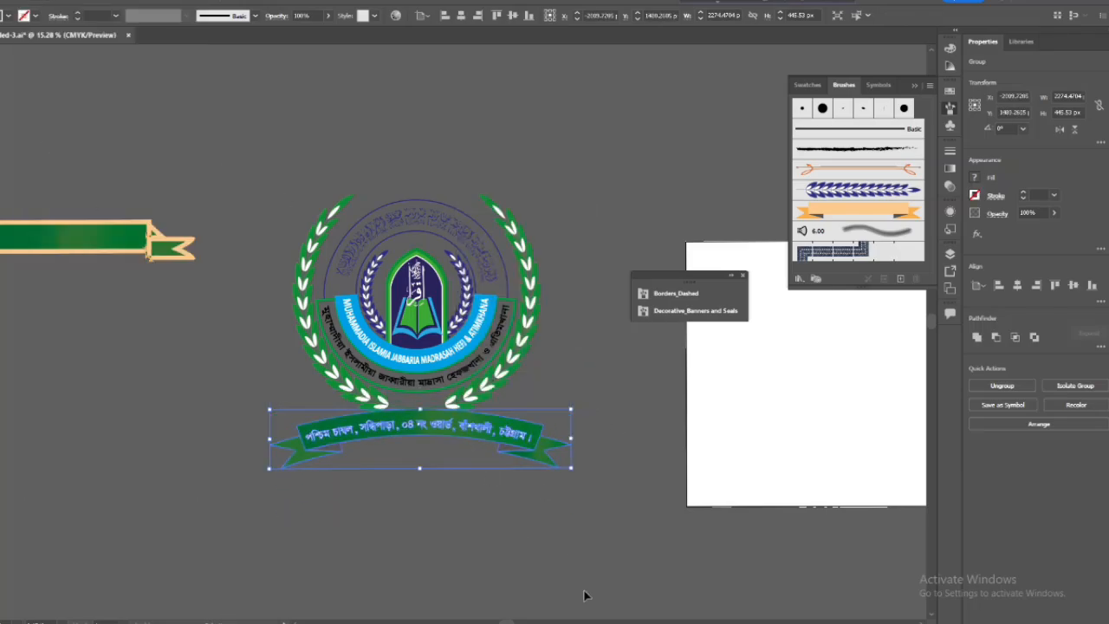
{"action": "left_click_drag", "start_coordinate": [539, 448], "coordinate": [527, 481]}
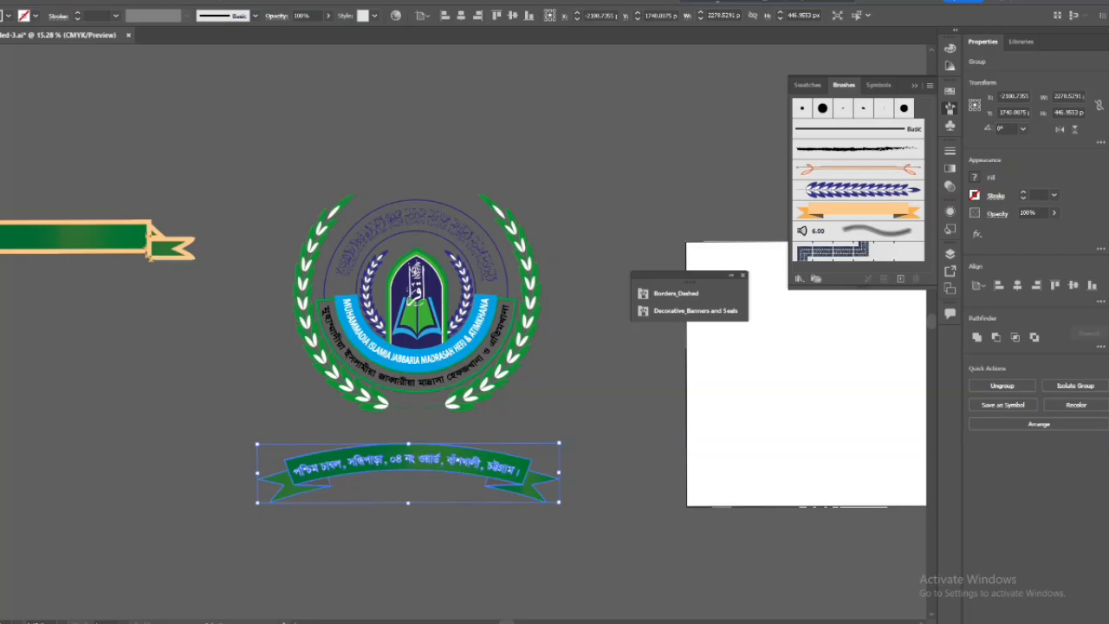
{"action": "key", "text": "a"}
{"action": "left_click", "coordinate": [527, 491]}
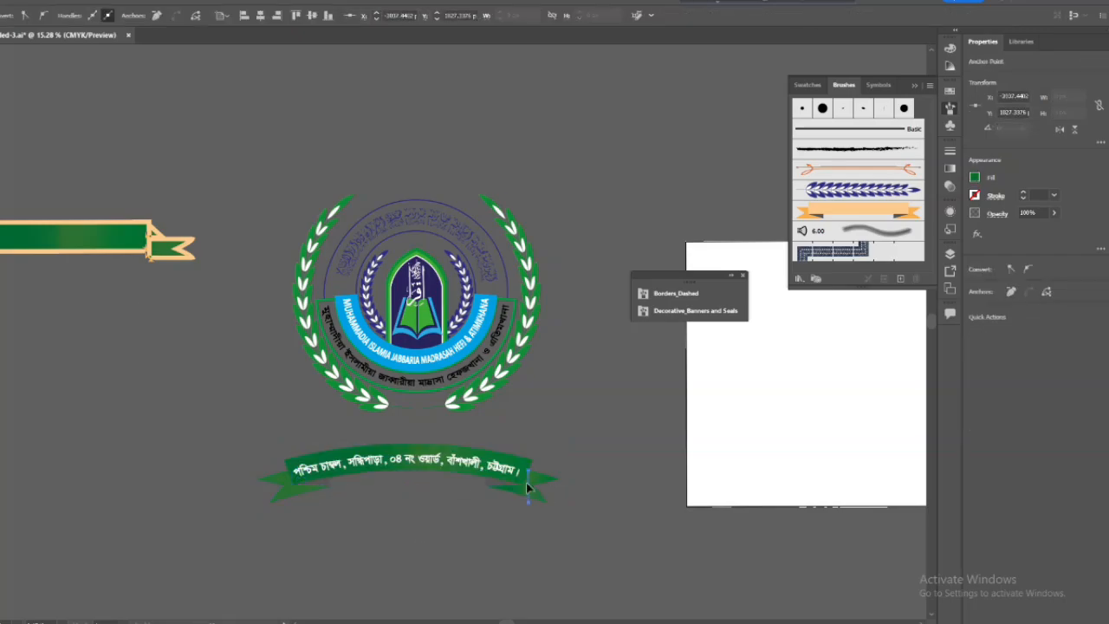
{"action": "key", "text": "ctrl+z"}
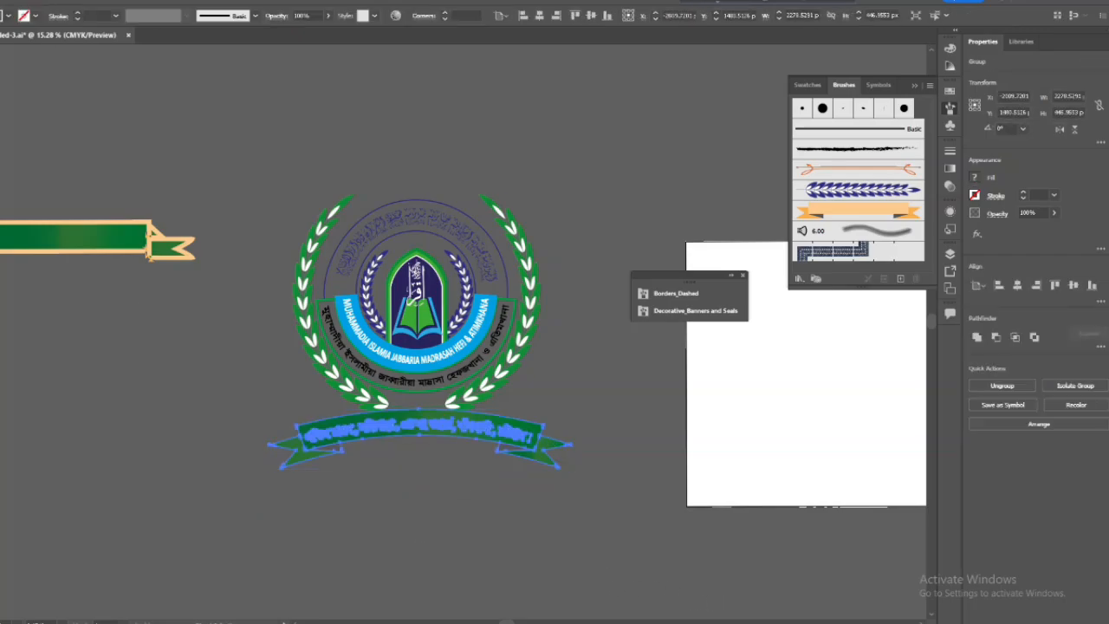
{"action": "key", "text": "v"}
{"action": "left_click", "coordinate": [607, 433]}
Step: Move the banner clear below the logo and fill its ribbon shapes with red, keeping the address text white
{"action": "left_click_drag", "start_coordinate": [415, 427], "coordinate": [335, 465]}
{"action": "left_click", "coordinate": [622, 523]}
{"action": "left_click", "coordinate": [464, 492]}
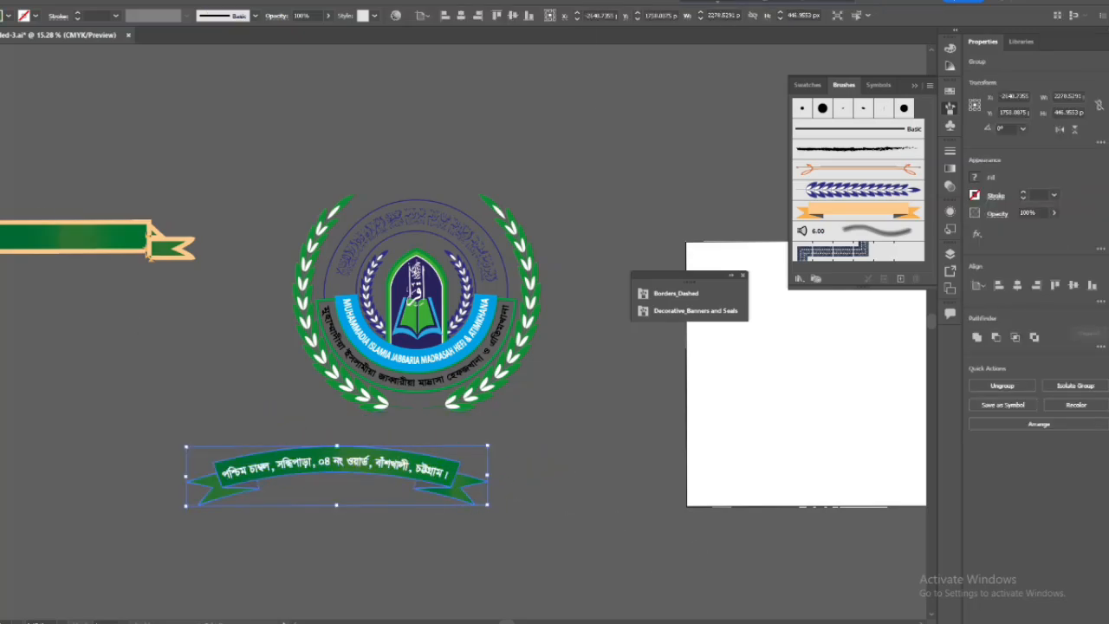
{"action": "left_click", "coordinate": [7, 16]}
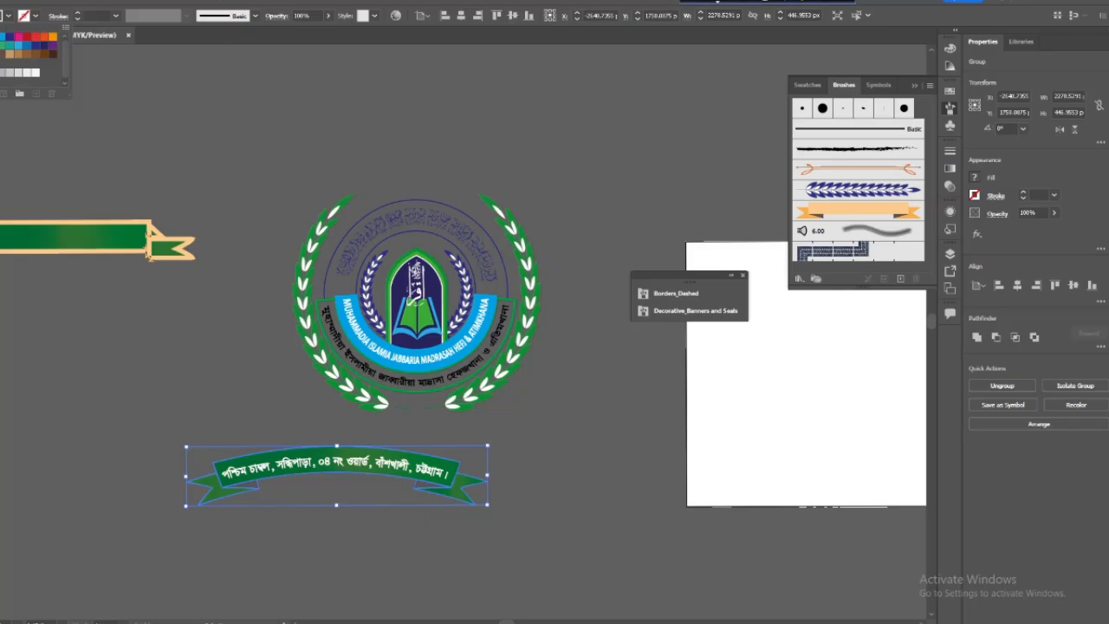
{"action": "left_click", "coordinate": [7, 38]}
{"action": "left_click", "coordinate": [469, 548]}
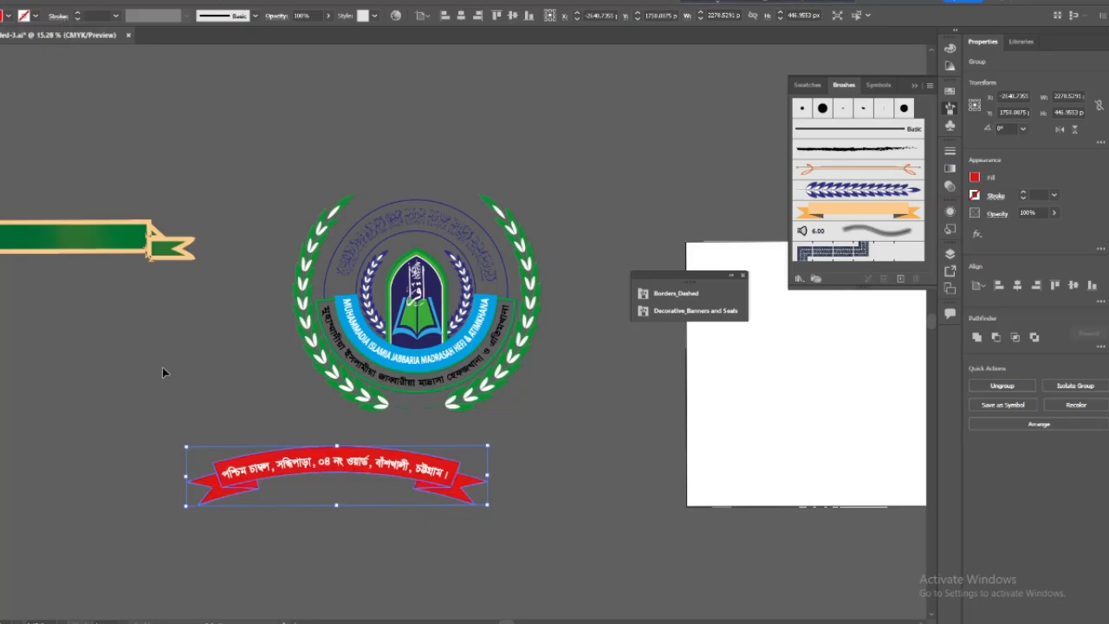
Step: Move the red banner back up so it touches the lower ends of the laurel wreaths
{"action": "left_click_drag", "start_coordinate": [162, 366], "coordinate": [485, 596]}
{"action": "left_click", "coordinate": [415, 495]}
{"action": "left_click_drag", "start_coordinate": [392, 468], "coordinate": [469, 421]}
Step: Select all logo parts with the red banner and align them to their horizontal centre
{"action": "left_click_drag", "start_coordinate": [275, 355], "coordinate": [569, 520]}
{"action": "left_click_drag", "start_coordinate": [452, 158], "coordinate": [422, 555]}
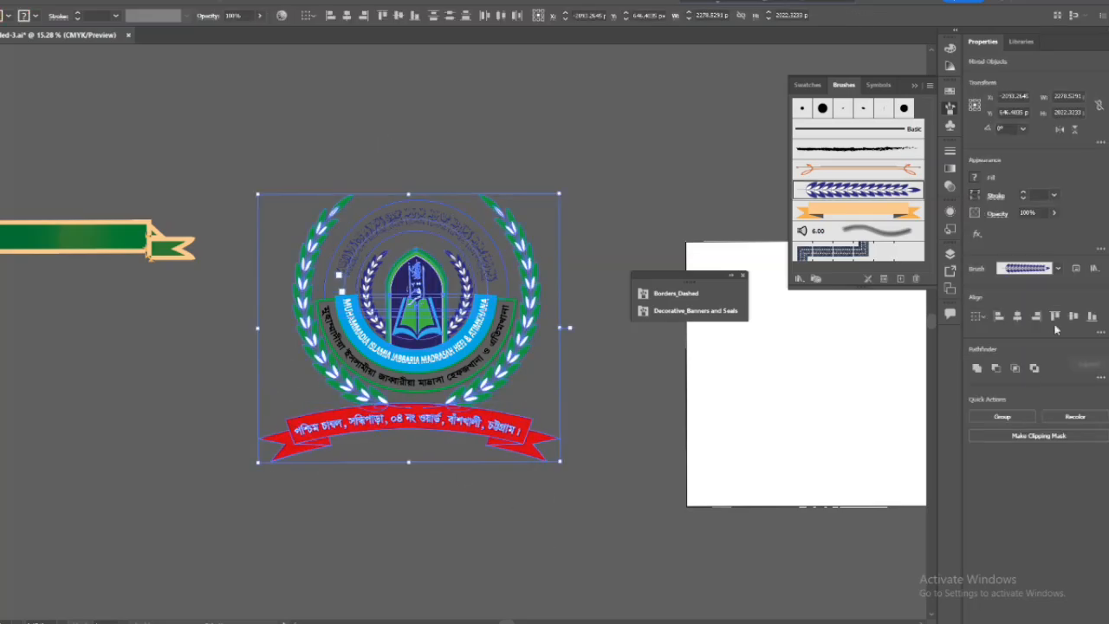
{"action": "left_click", "coordinate": [1017, 317]}
{"action": "left_click", "coordinate": [574, 546]}
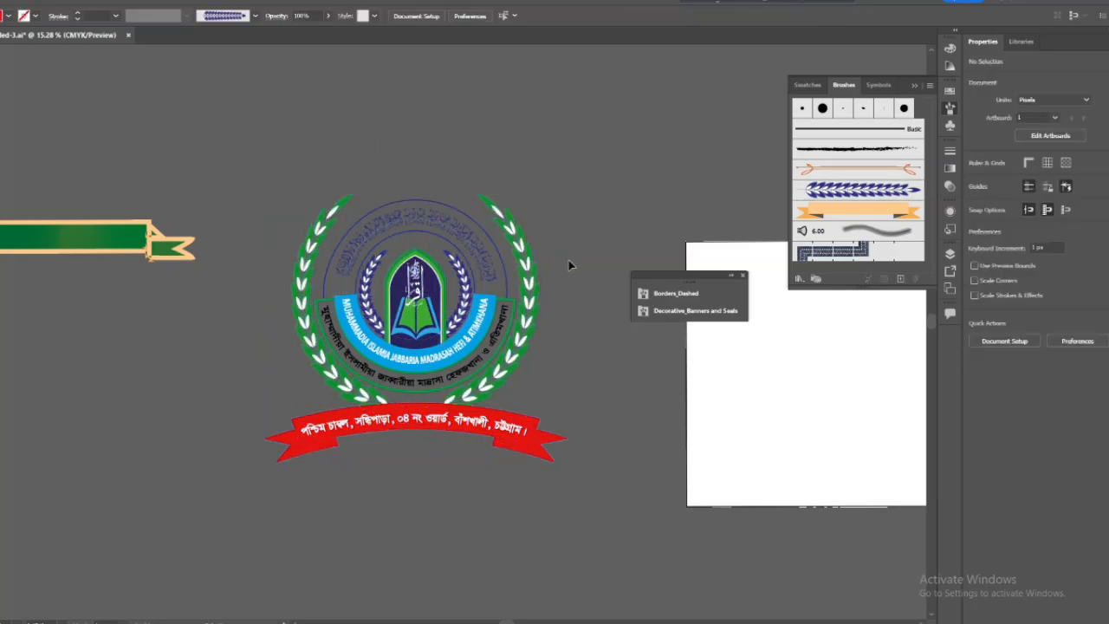
Step: Scale the red banner down slightly and centre it horizontally with all the other logo parts
{"action": "left_click", "coordinate": [429, 422]}
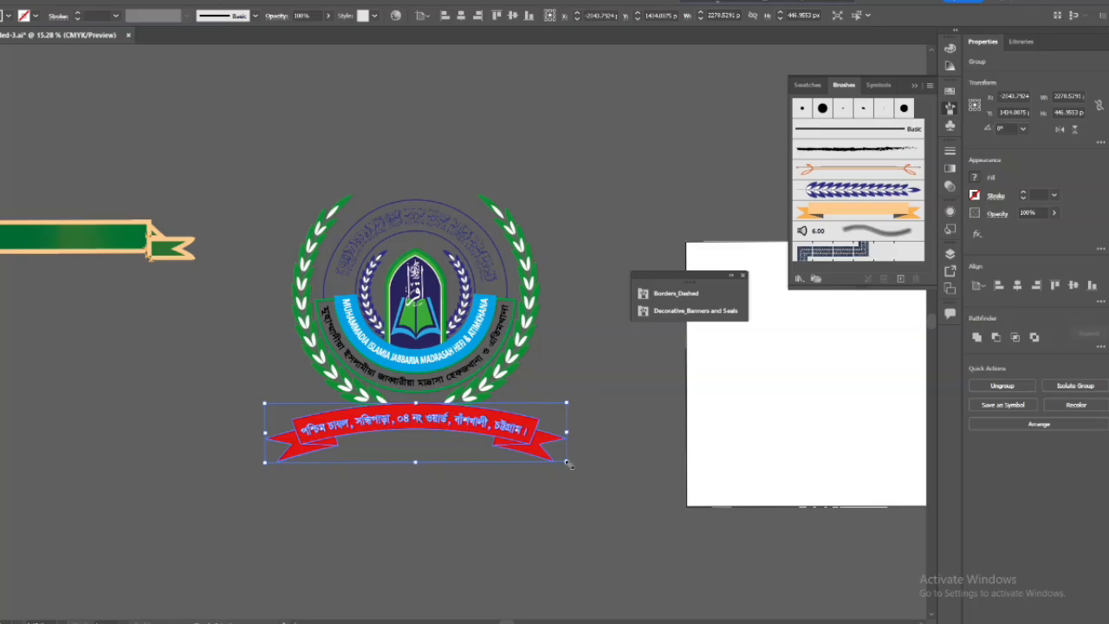
{"action": "left_click_drag", "start_coordinate": [567, 463], "coordinate": [561, 489]}
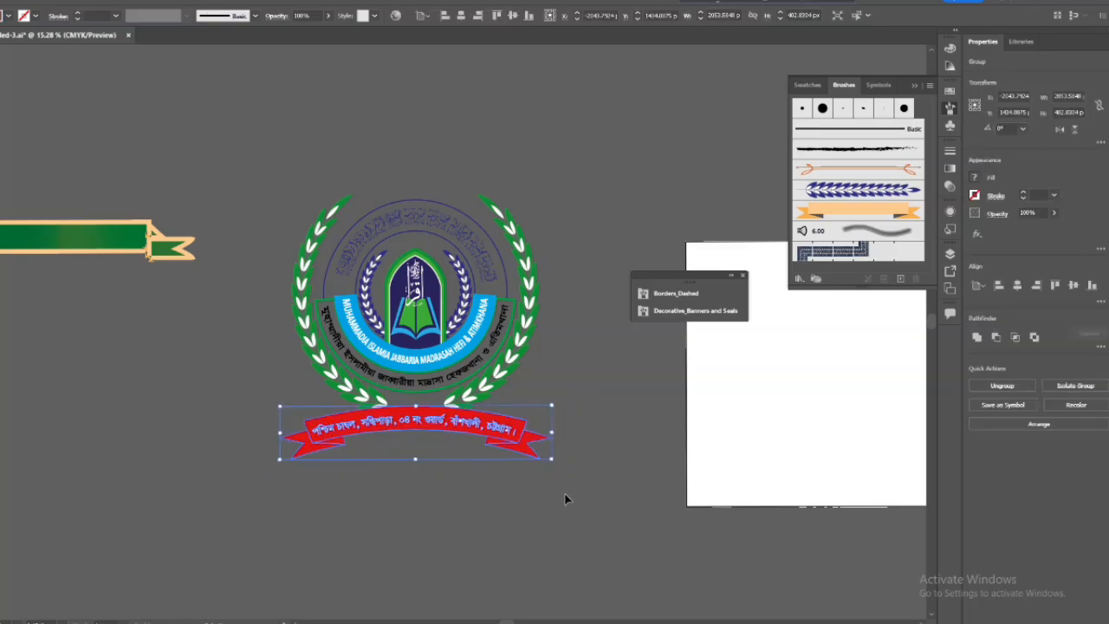
{"action": "left_click", "coordinate": [565, 500]}
{"action": "left_click_drag", "start_coordinate": [414, 499], "coordinate": [286, 502]}
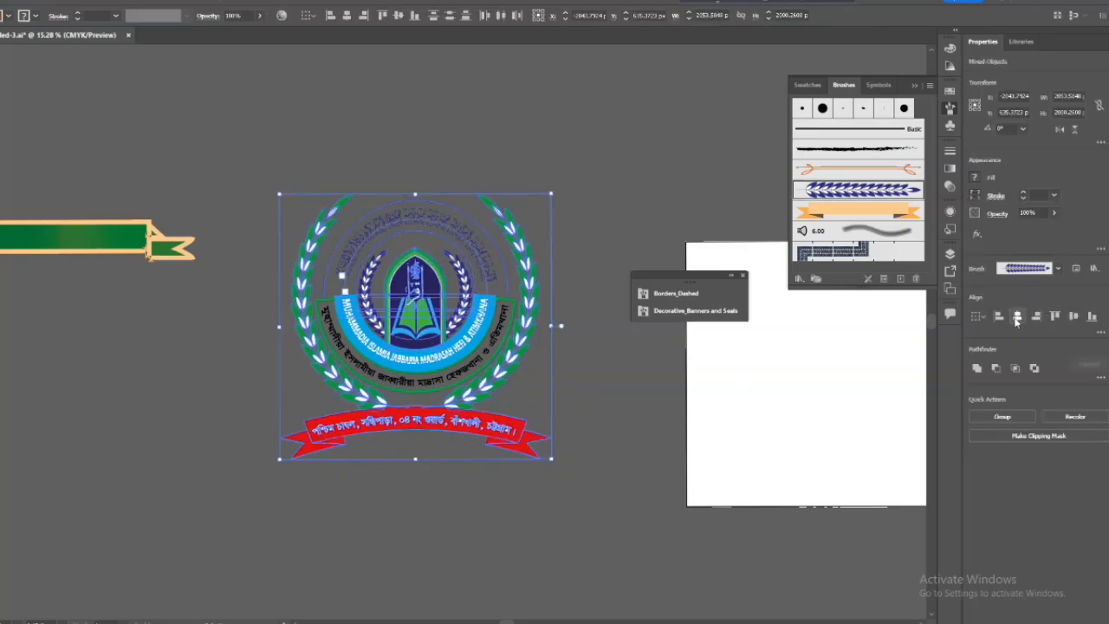
{"action": "left_click", "coordinate": [574, 546]}
Step: Move the red banner up against the lower ends of the laurel wreaths and fill its folded ribbon parts with orange
{"action": "left_click", "coordinate": [416, 431]}
{"action": "left_click_drag", "start_coordinate": [425, 420], "coordinate": [422, 402]}
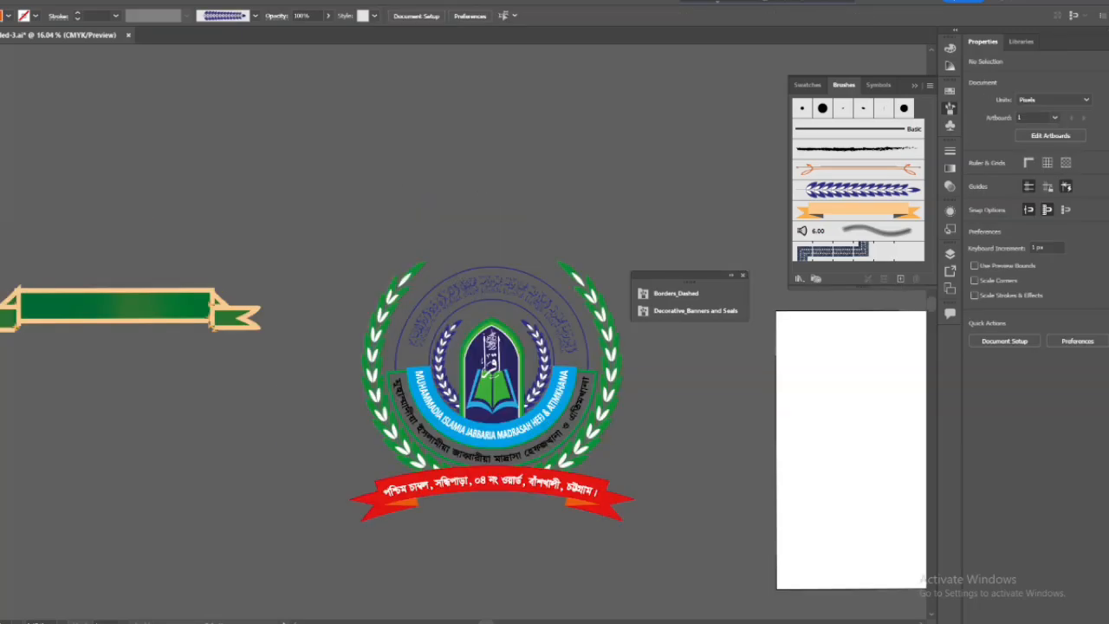
Step: Place the Arabic calligraphy PNG from the Downloads folder and position it above the logo's upper arc
{"action": "key", "text": "alt+f"}
{"action": "left_click", "coordinate": [26, 217]}
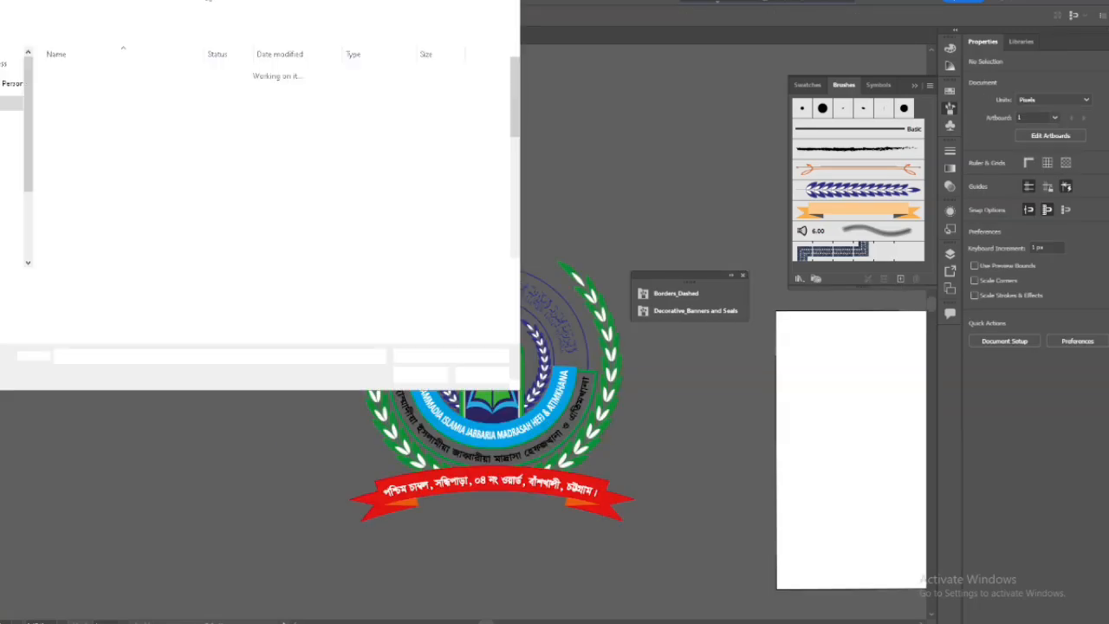
{"action": "left_click", "coordinate": [11, 148]}
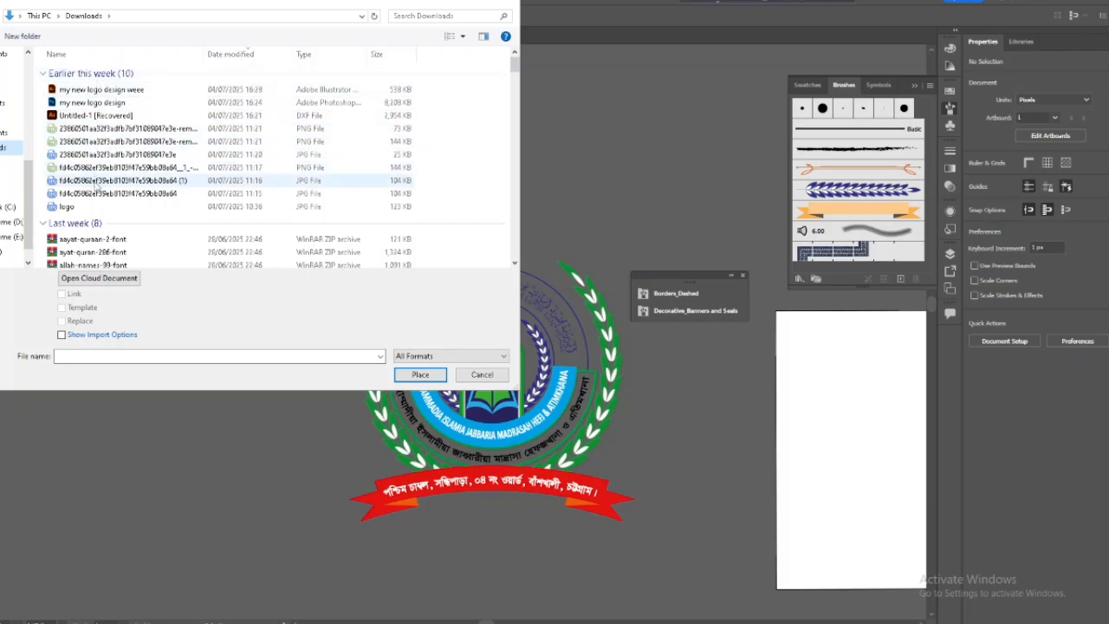
{"action": "left_click", "coordinate": [122, 167]}
{"action": "left_click", "coordinate": [420, 375]}
{"action": "left_click", "coordinate": [267, 171]}
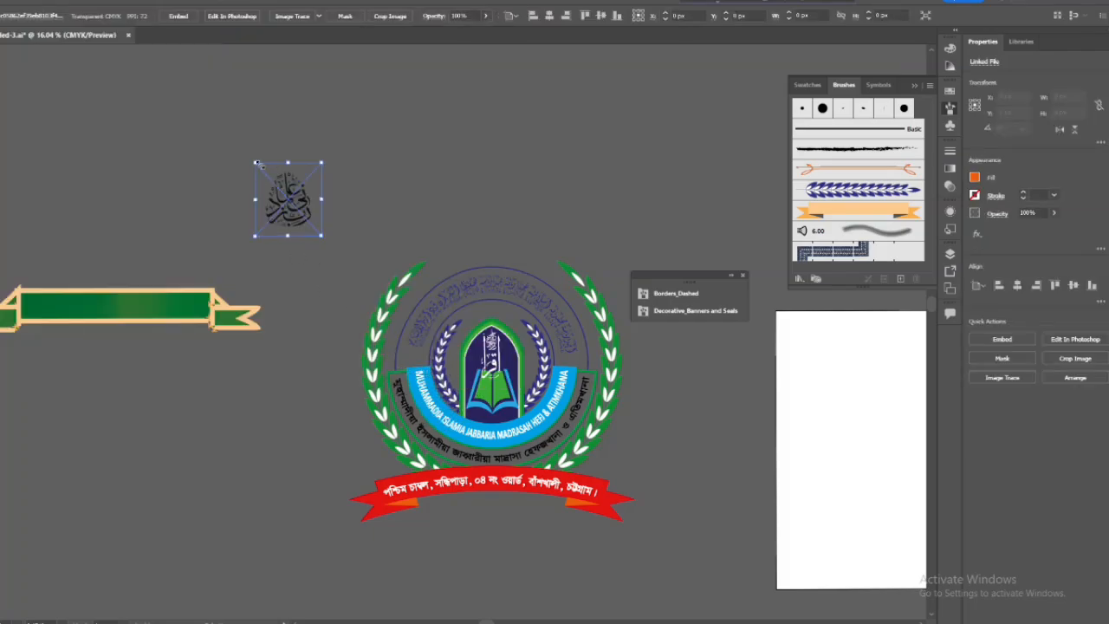
{"action": "left_click_drag", "start_coordinate": [286, 195], "coordinate": [489, 228]}
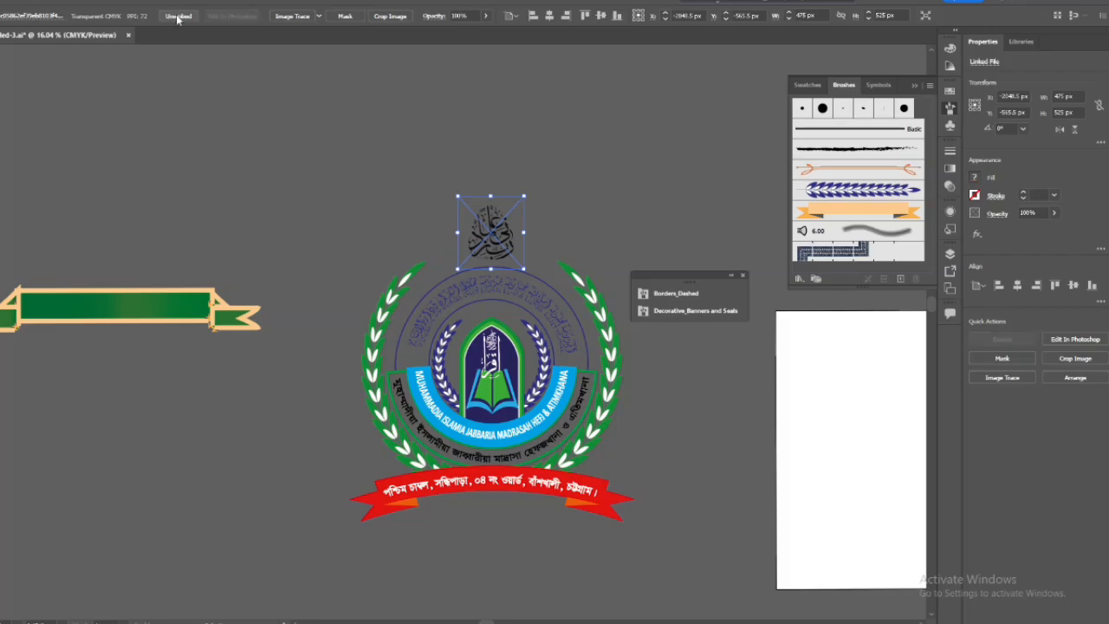
Step: Embed the calligraphy image, trace it with the default preset and expand the tracing into shapes
{"action": "left_click", "coordinate": [179, 15]}
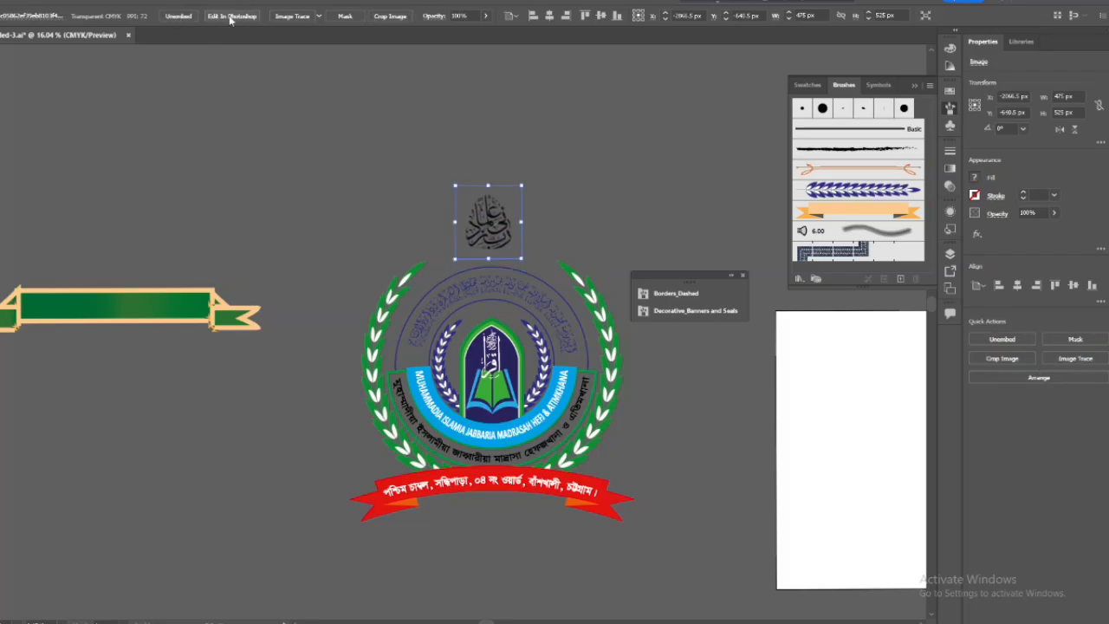
{"action": "left_click", "coordinate": [178, 16]}
{"action": "left_click", "coordinate": [462, 303]}
{"action": "left_click", "coordinate": [9, 2]}
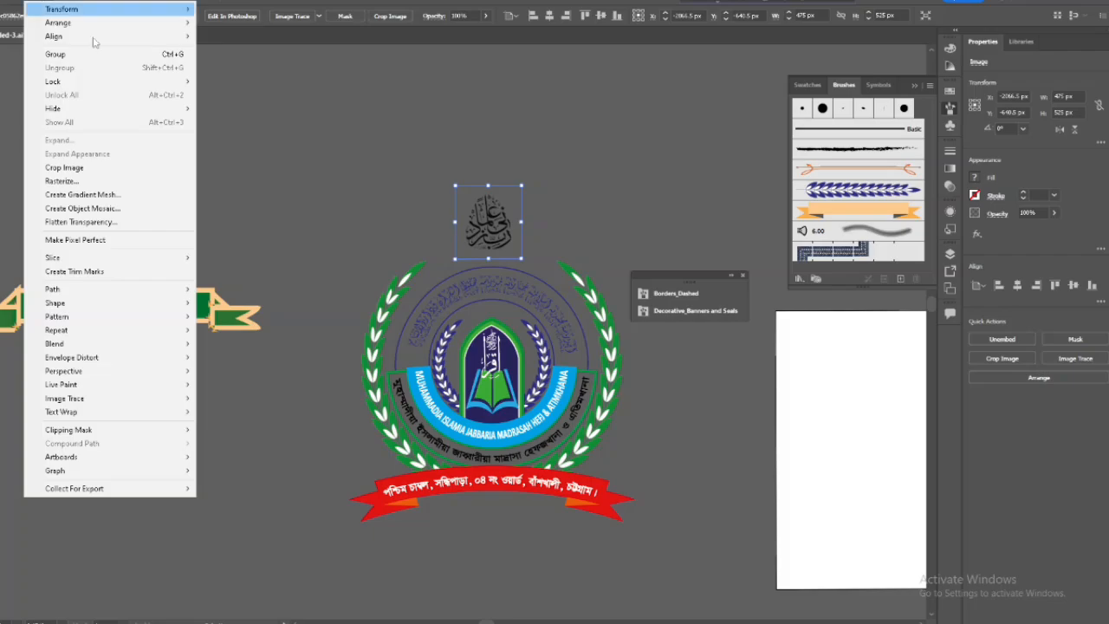
{"action": "left_click", "coordinate": [39, 2]}
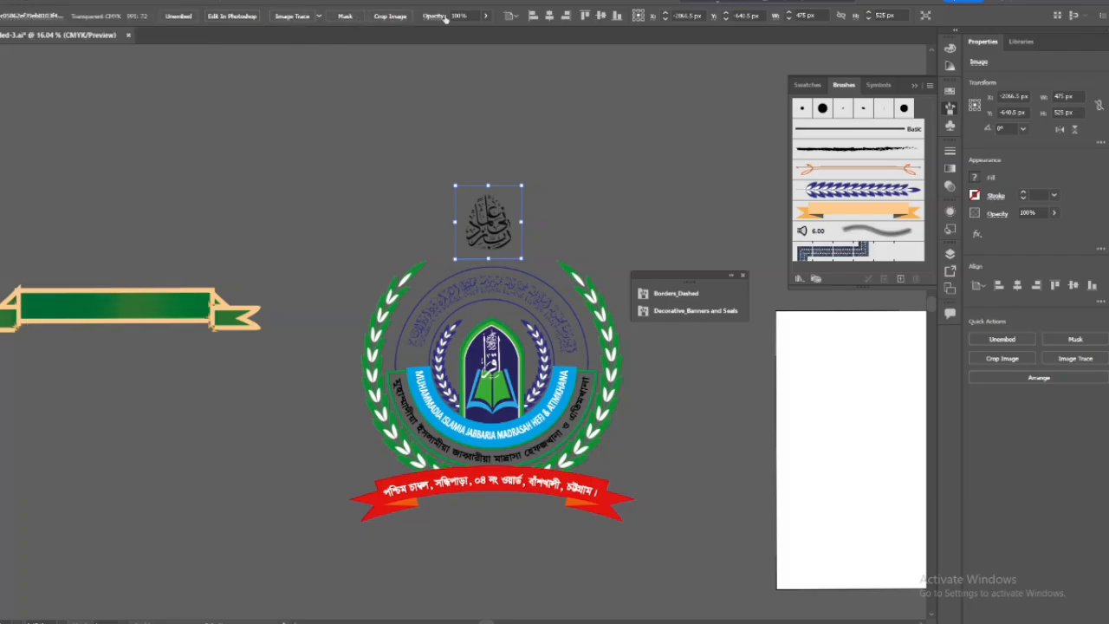
{"action": "left_click", "coordinate": [293, 17]}
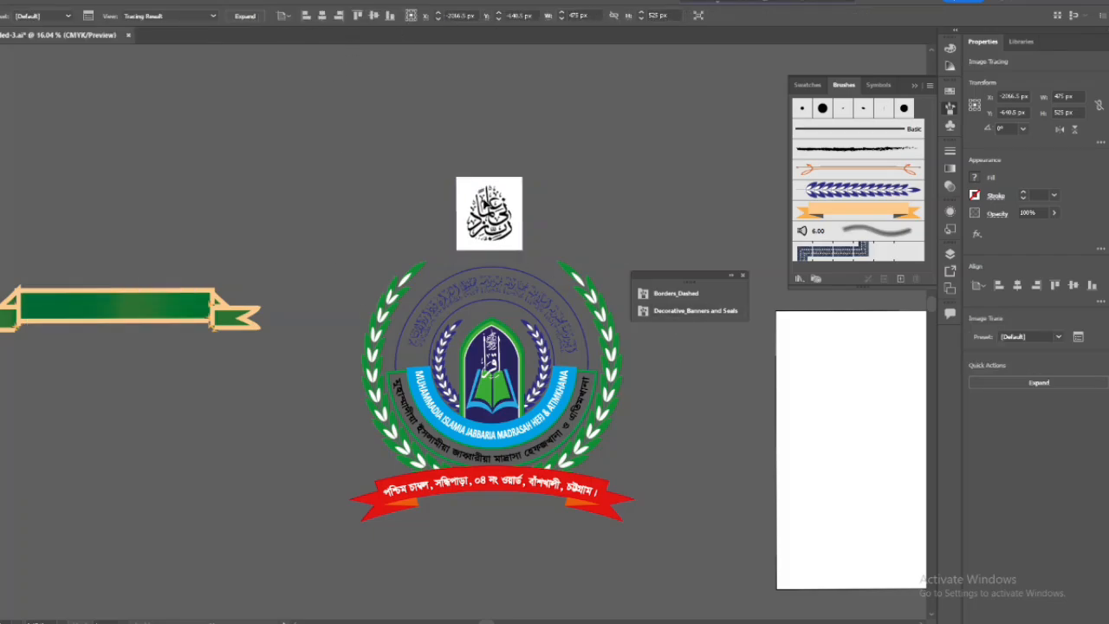
{"action": "left_click", "coordinate": [245, 17]}
{"action": "left_click", "coordinate": [625, 248]}
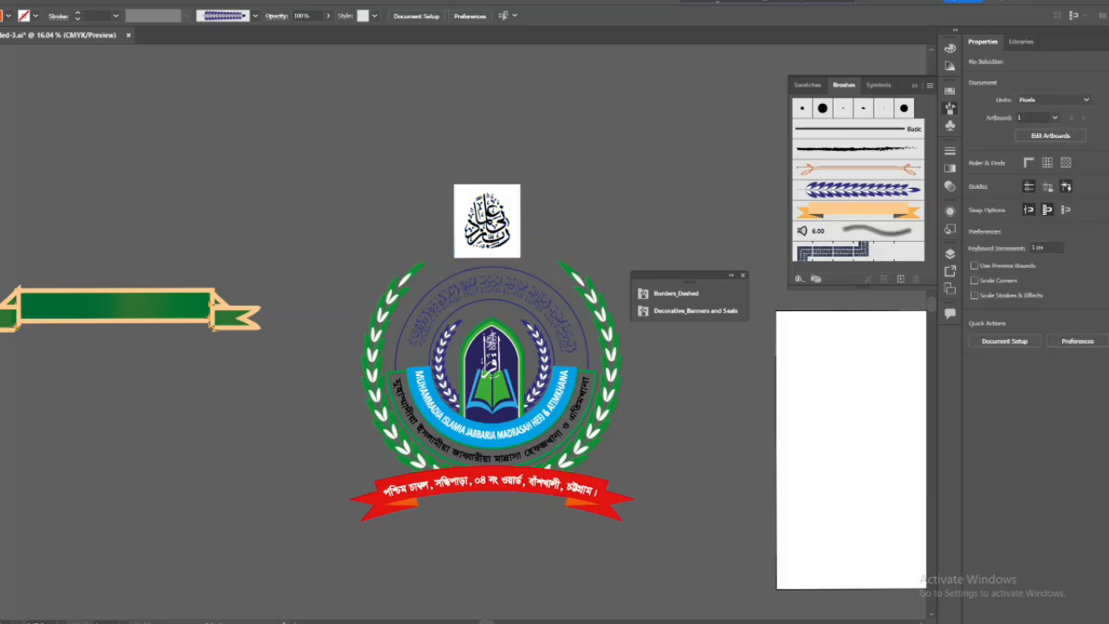
Step: Delete the white background and the leftover white shapes inside the letters of the traced calligraphy
{"action": "left_click", "coordinate": [505, 195]}
{"action": "key", "text": "Delete"}
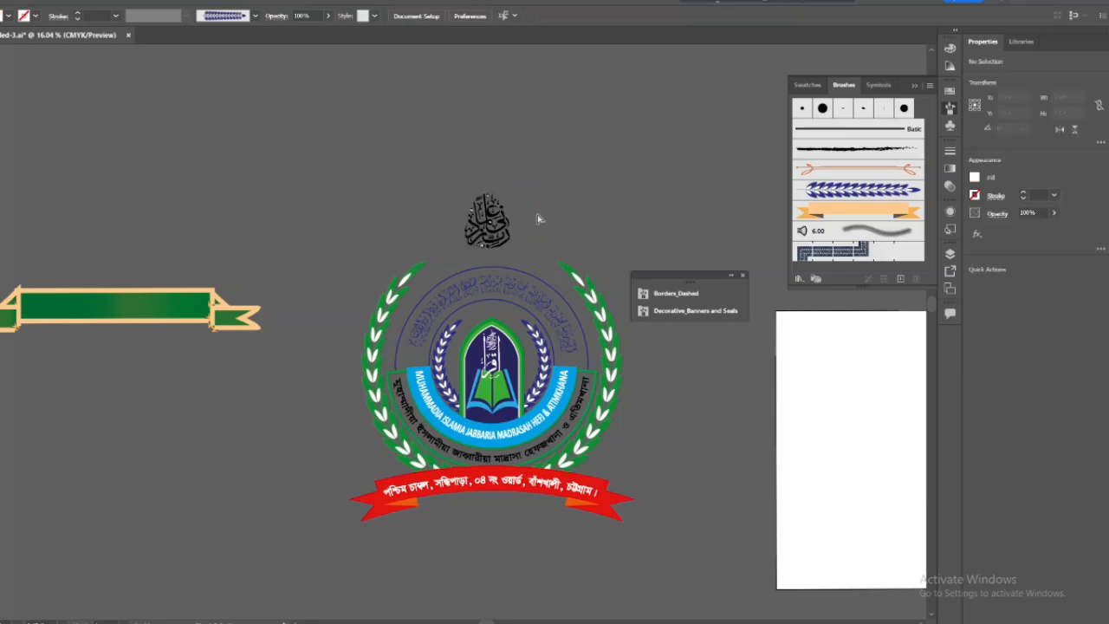
{"action": "scroll", "coordinate": [482, 198], "scroll_direction": "up", "scroll_amount": 6}
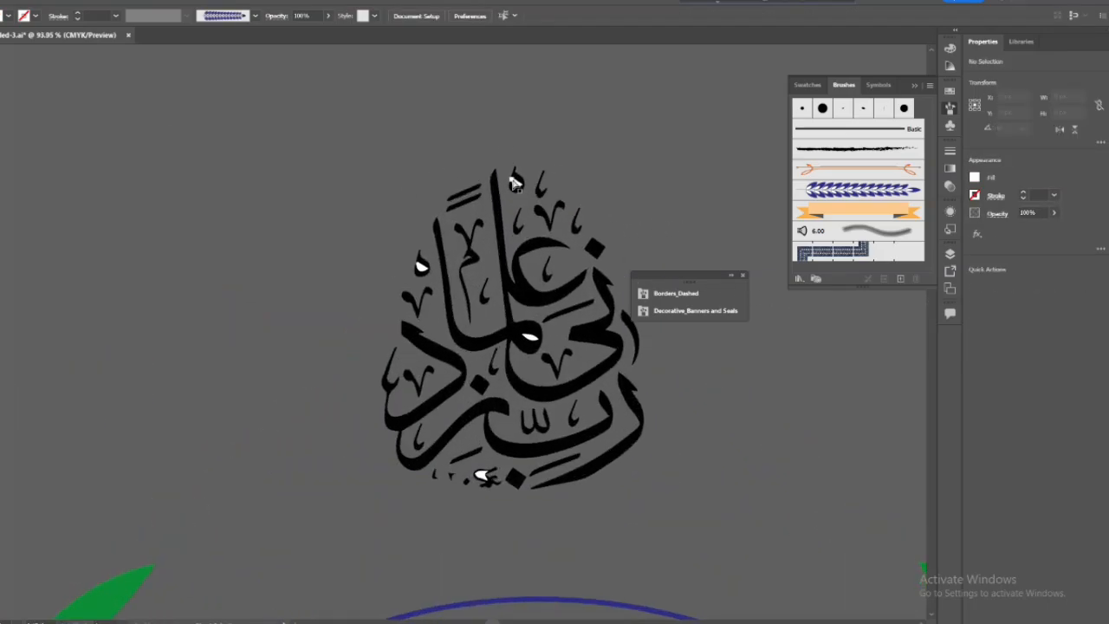
{"action": "left_click", "coordinate": [514, 181]}
{"action": "left_click", "coordinate": [421, 267], "text": "shift"}
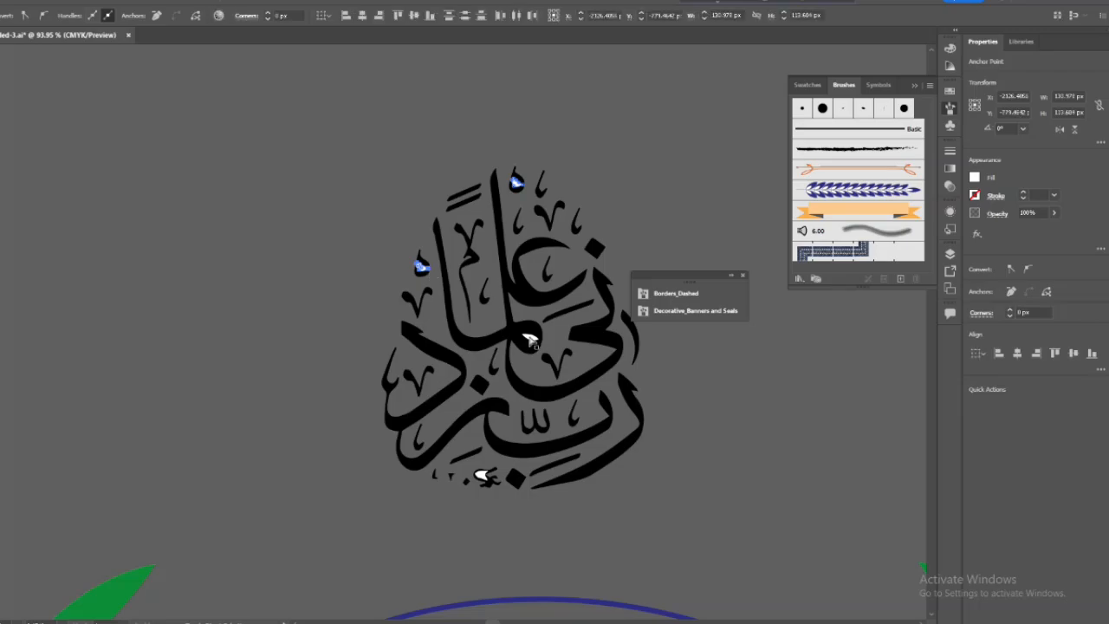
{"action": "left_click", "coordinate": [483, 476], "text": "shift"}
{"action": "key", "text": "Delete"}
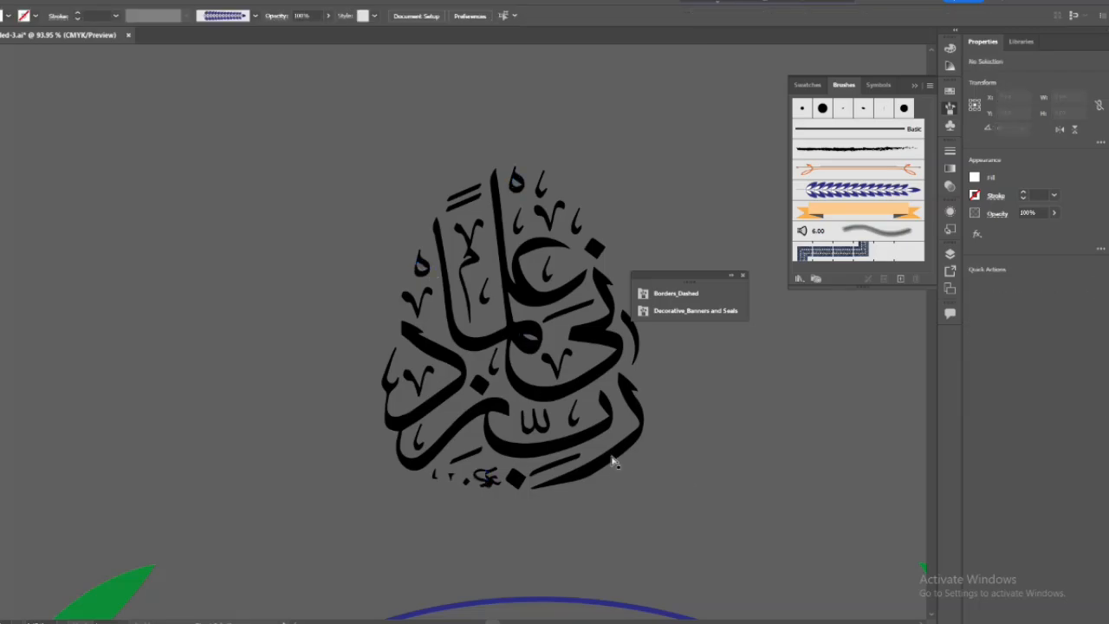
Step: Fill the traced calligraphy with dark blue and place it centrally just above the logo's outer circle
{"action": "scroll", "coordinate": [837, 465], "scroll_direction": "down", "scroll_amount": 4}
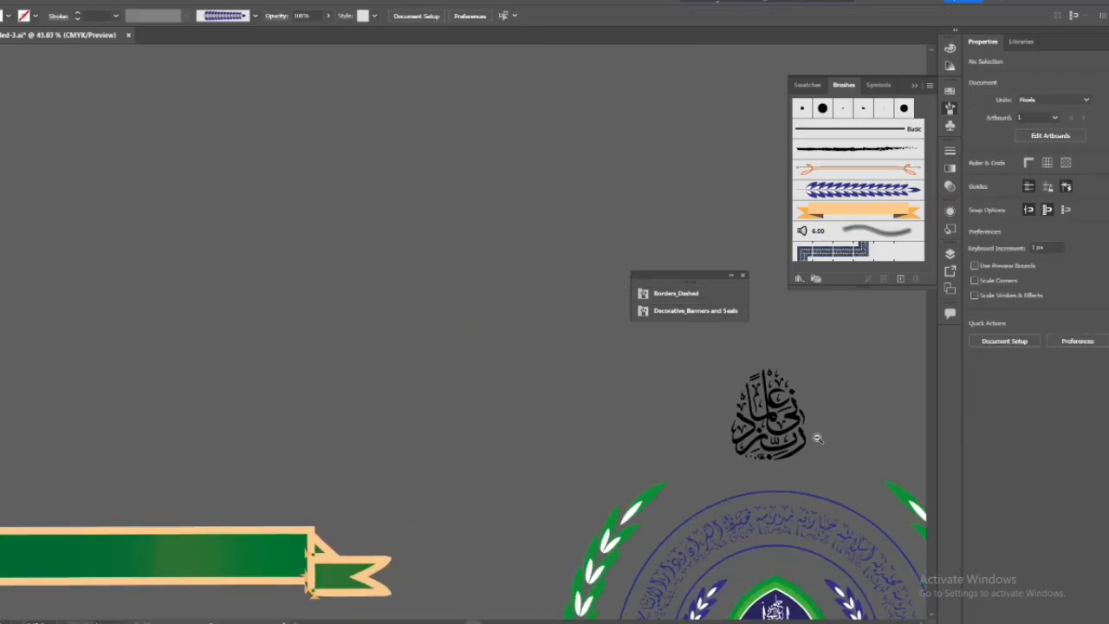
{"action": "left_click_drag", "start_coordinate": [819, 446], "coordinate": [426, 287]}
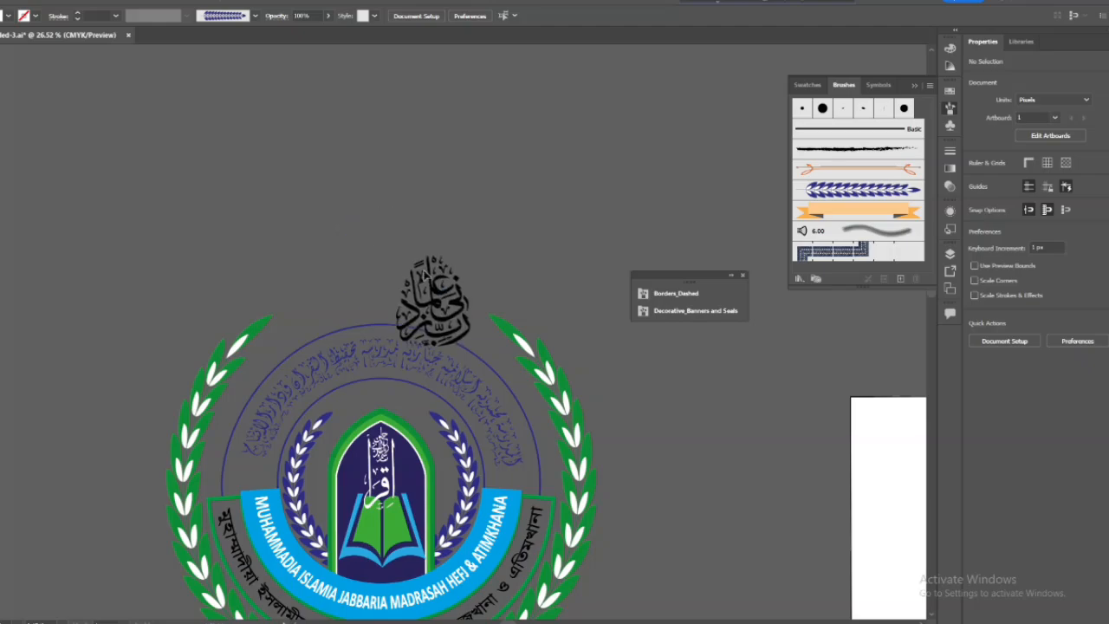
{"action": "left_click", "coordinate": [390, 251]}
{"action": "left_click", "coordinate": [11, 15]}
{"action": "left_click", "coordinate": [43, 47]}
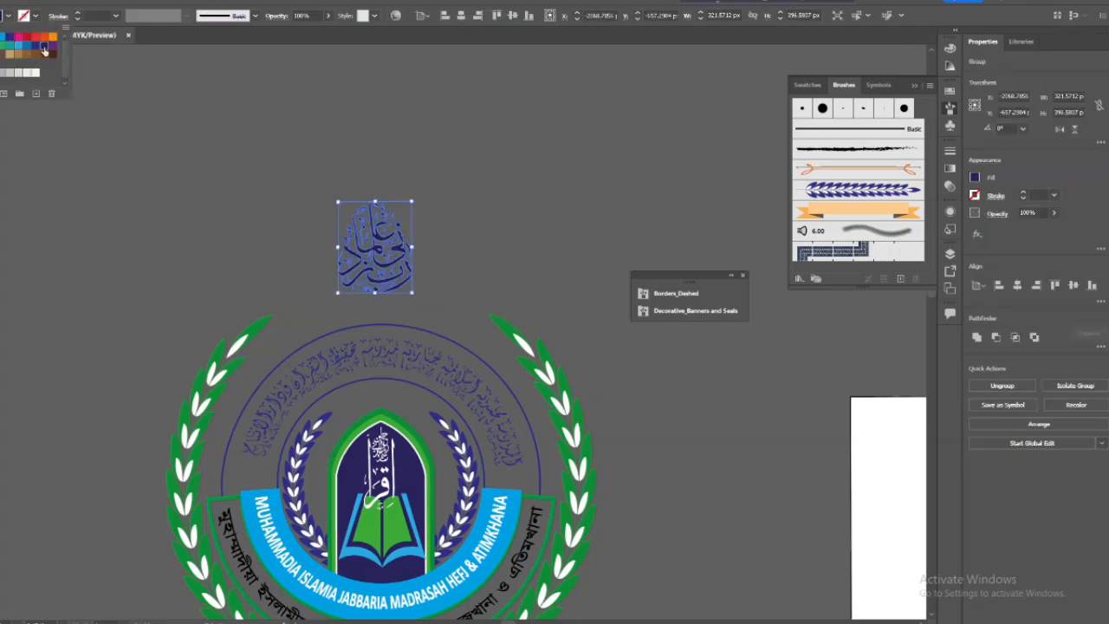
{"action": "left_click", "coordinate": [448, 241]}
{"action": "left_click", "coordinate": [463, 328]}
{"action": "left_click_drag", "start_coordinate": [384, 244], "coordinate": [394, 260]}
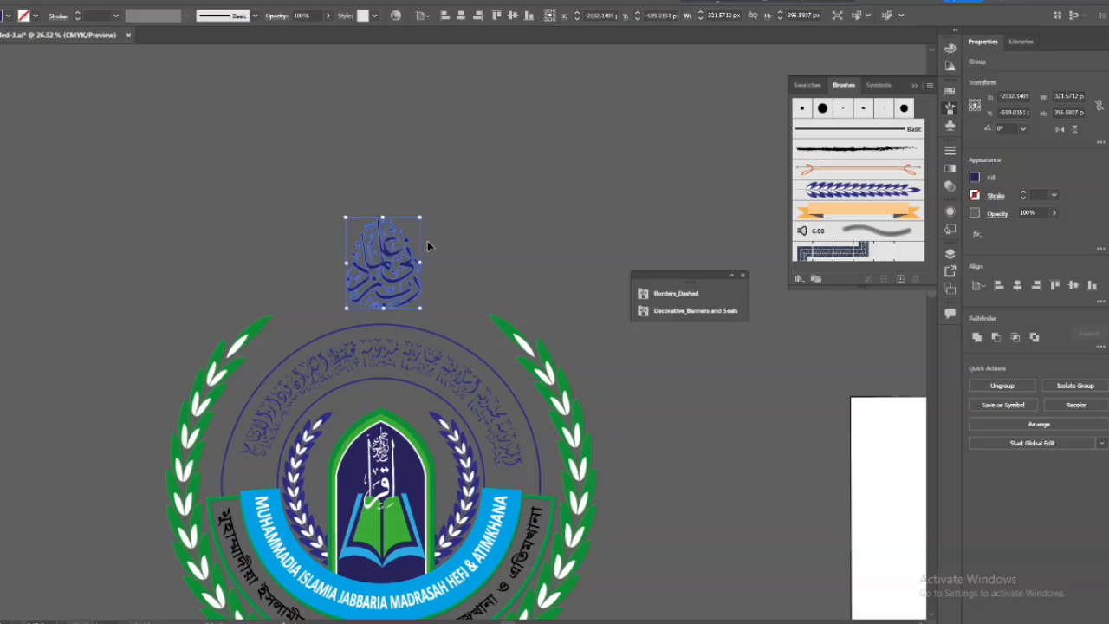
{"action": "left_click", "coordinate": [429, 243]}
Step: Draw a dark blue five-pointed star, rotate it about 33° and shrink it to about 122 px wide beside the calligraphy
{"action": "mouse_move", "coordinate": [871, 498]}
{"action": "left_mouse_down"}
{"action": "mouse_move", "coordinate": [756, 484]}
{"action": "mouse_move", "coordinate": [586, 287]}
{"action": "left_mouse_up"}
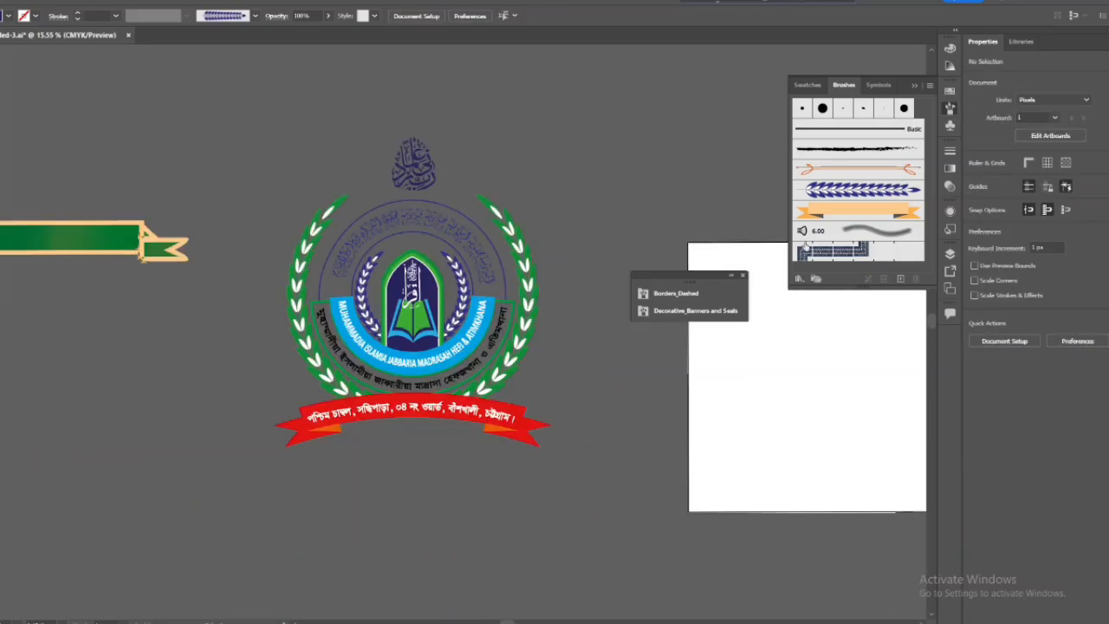
{"action": "left_click_drag", "start_coordinate": [701, 493], "coordinate": [408, 529]}
{"action": "left_click", "coordinate": [293, 275]}
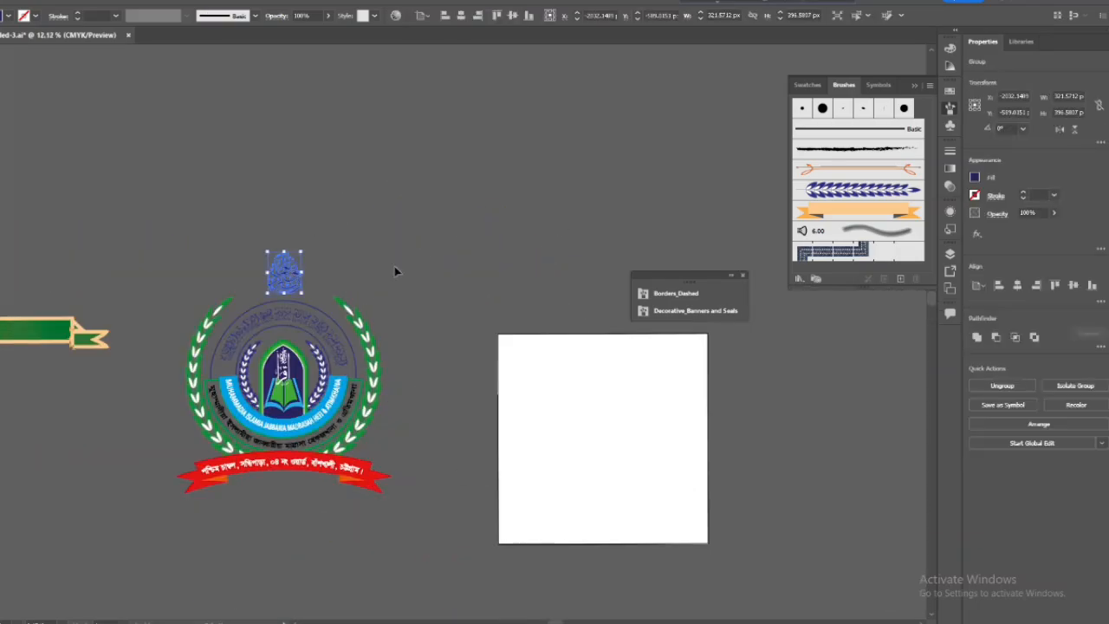
{"action": "left_click", "coordinate": [394, 266]}
{"action": "left_click_drag", "start_coordinate": [1, 112], "coordinate": [35, 172]}
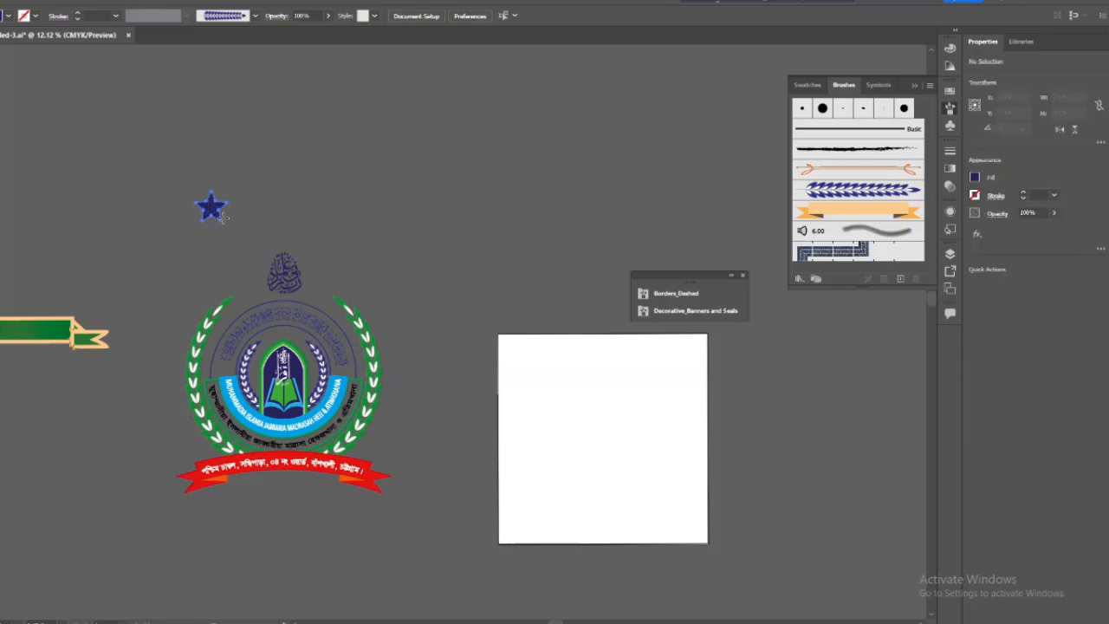
{"action": "left_click_drag", "start_coordinate": [227, 221], "coordinate": [244, 214]}
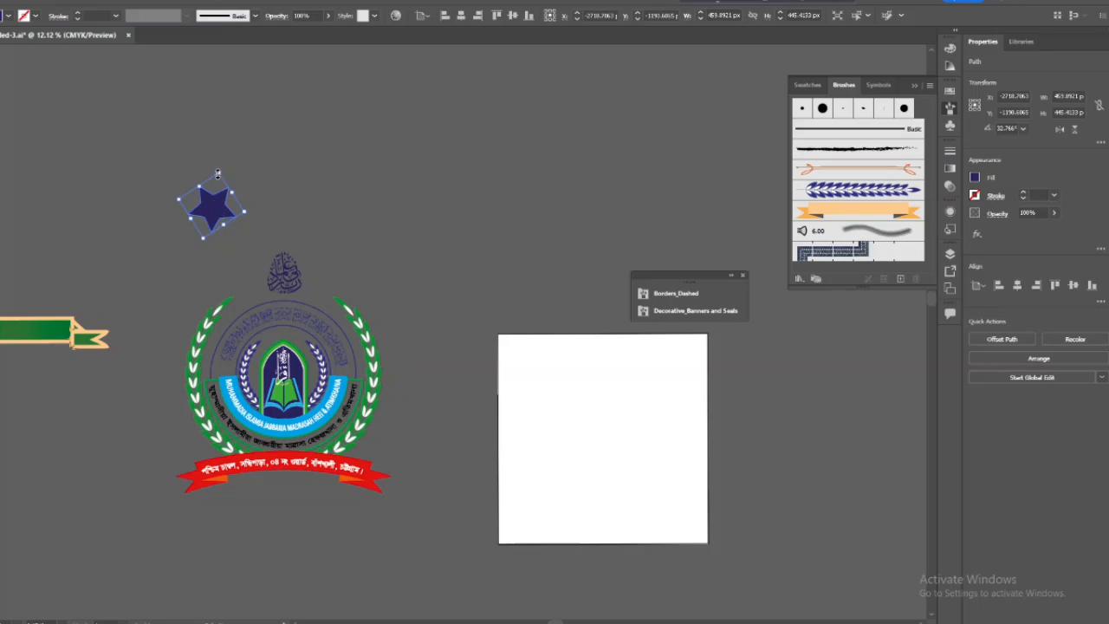
{"action": "left_click_drag", "start_coordinate": [218, 174], "coordinate": [251, 275]}
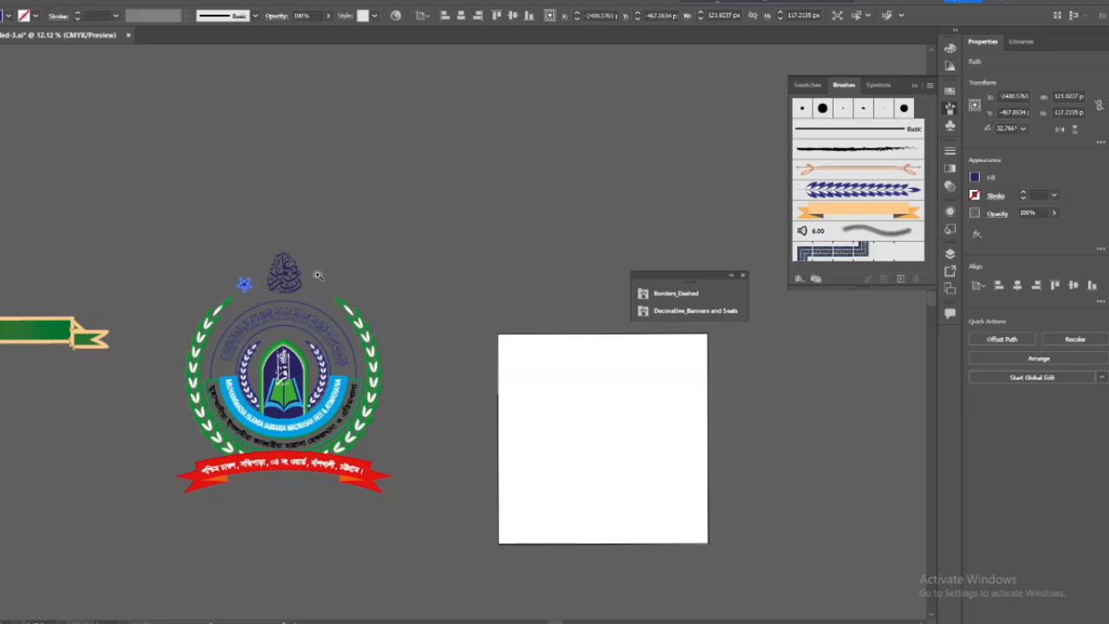
Step: Enlarge the star to about 183 px wide and place it just above the tip of the left laurel wreath
{"action": "left_click_drag", "start_coordinate": [318, 275], "coordinate": [390, 275]}
{"action": "left_click_drag", "start_coordinate": [227, 347], "coordinate": [500, 246]}
{"action": "left_click_drag", "start_coordinate": [276, 225], "coordinate": [252, 245]}
{"action": "left_click_drag", "start_coordinate": [244, 196], "coordinate": [249, 176]}
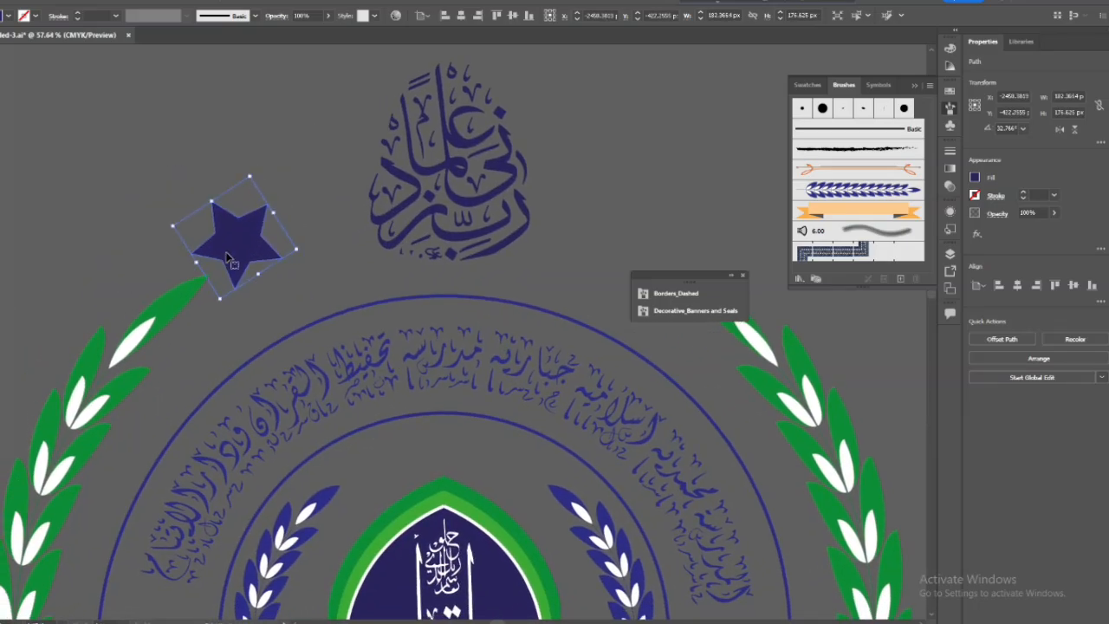
Step: Duplicate the star between the first star and the calligraphy, tilt the copy to about 29° and shrink it to about 127 px wide
{"action": "left_click_drag", "start_coordinate": [302, 251], "coordinate": [331, 213]}
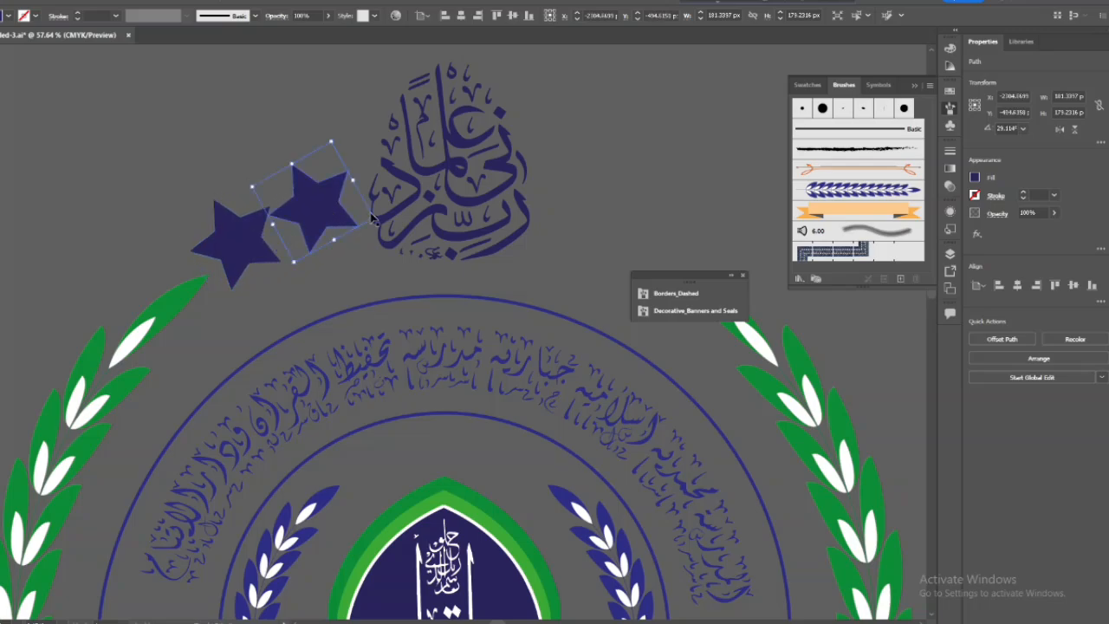
{"action": "left_click_drag", "start_coordinate": [332, 146], "coordinate": [328, 158]}
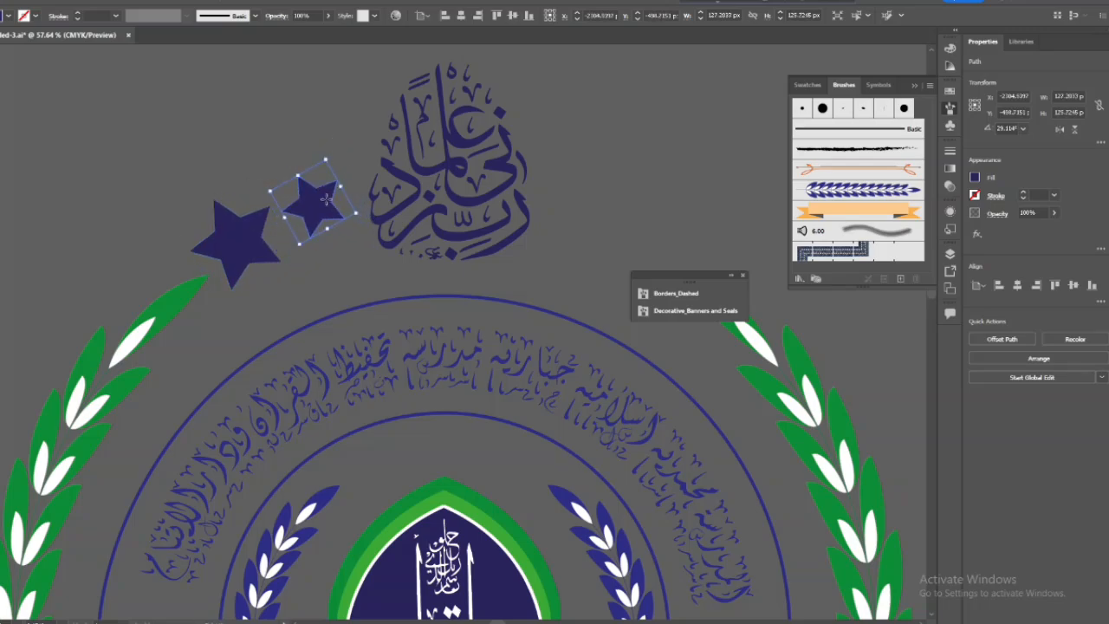
{"action": "mouse_move", "coordinate": [327, 199]}
{"action": "left_mouse_down"}
{"action": "mouse_move", "coordinate": [325, 213]}
{"action": "mouse_move", "coordinate": [328, 202]}
{"action": "left_mouse_up"}
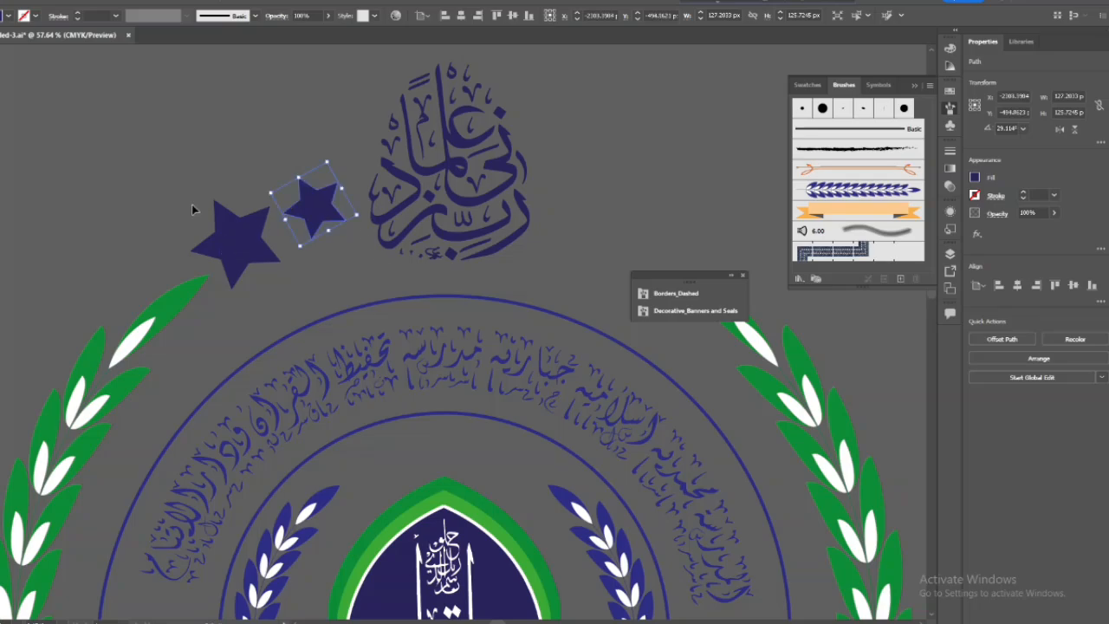
Step: Reflect a copy of both stars across the vertical axis and move it to the opposite side of the calligraphy
{"action": "left_click_drag", "start_coordinate": [192, 209], "coordinate": [331, 224]}
{"action": "key", "text": "a"}
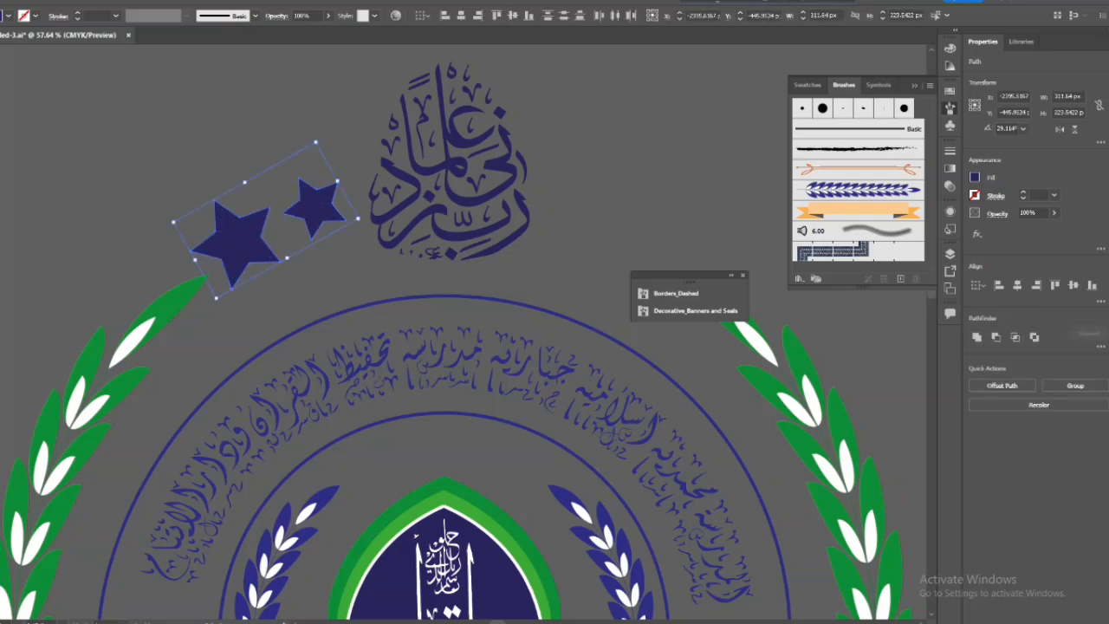
{"action": "key", "text": "Return"}
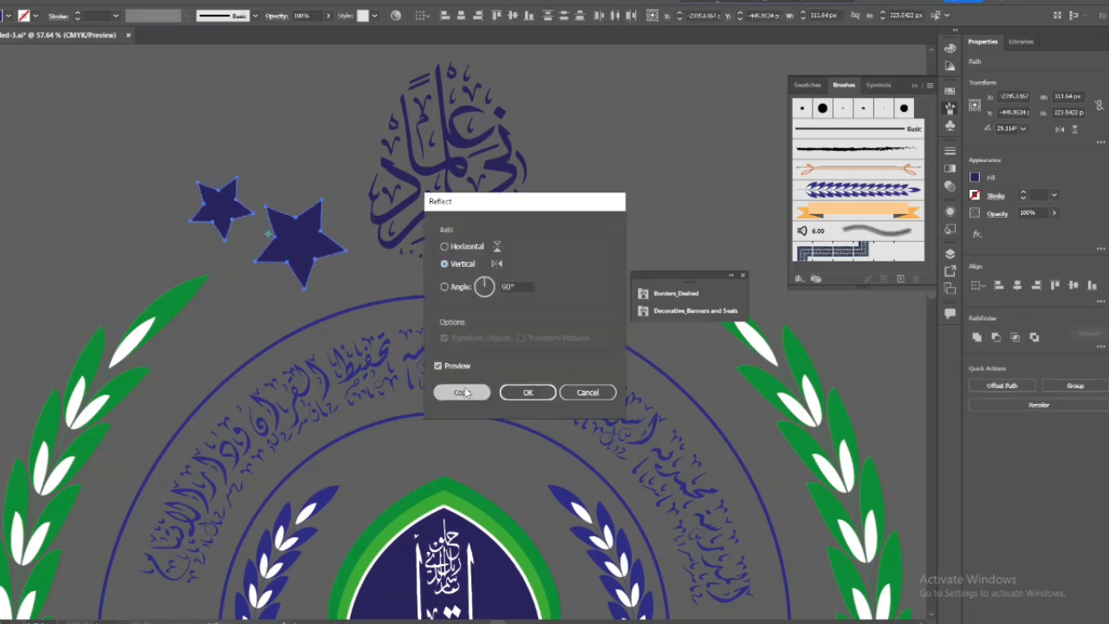
{"action": "left_click", "coordinate": [462, 393]}
{"action": "key", "text": "v"}
{"action": "left_click_drag", "start_coordinate": [302, 231], "coordinate": [646, 247]}
Step: Nudge the mirrored stars up above the right wreath tip and add the large left star to the selection
{"action": "key", "text": "ctrl+minus"}
{"action": "left_click", "coordinate": [742, 275]}
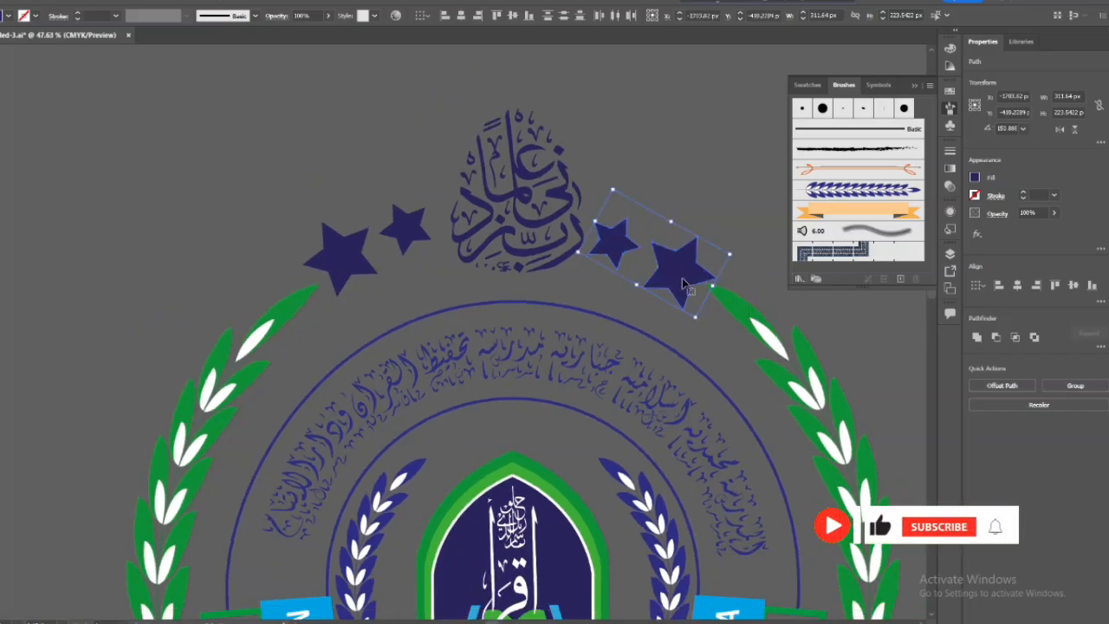
{"action": "left_click_drag", "start_coordinate": [660, 285], "coordinate": [658, 274]}
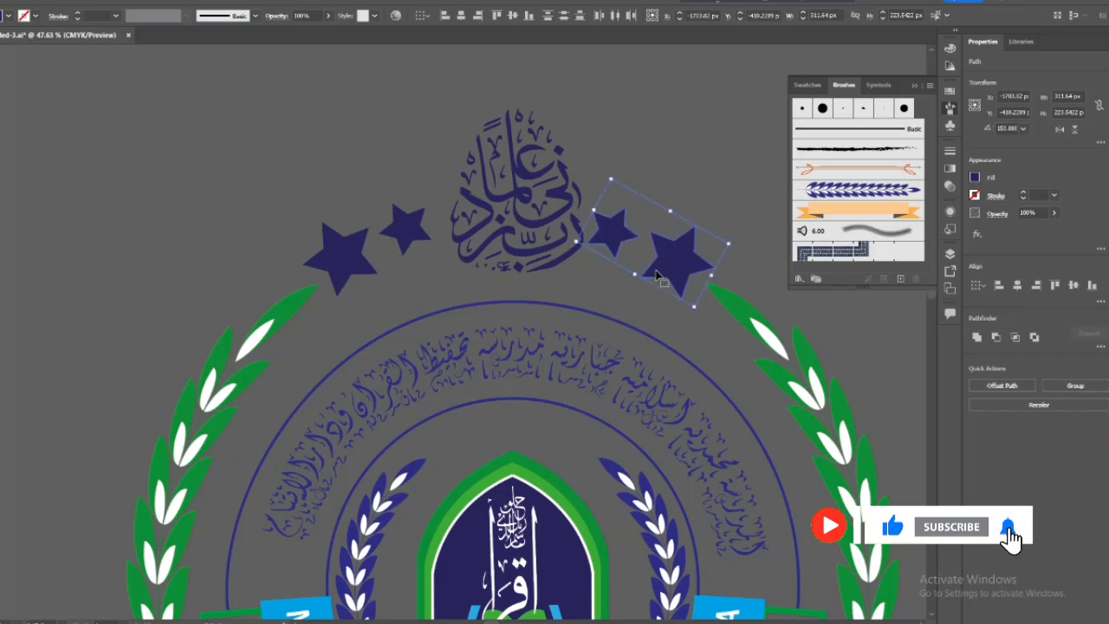
{"action": "left_click", "coordinate": [351, 256], "text": "shift"}
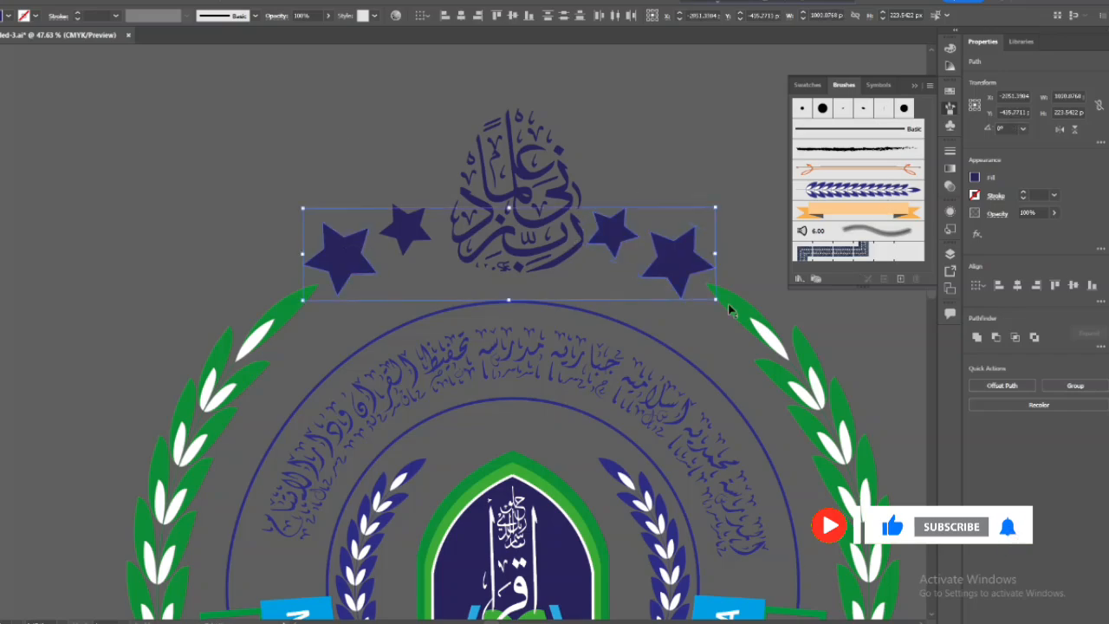